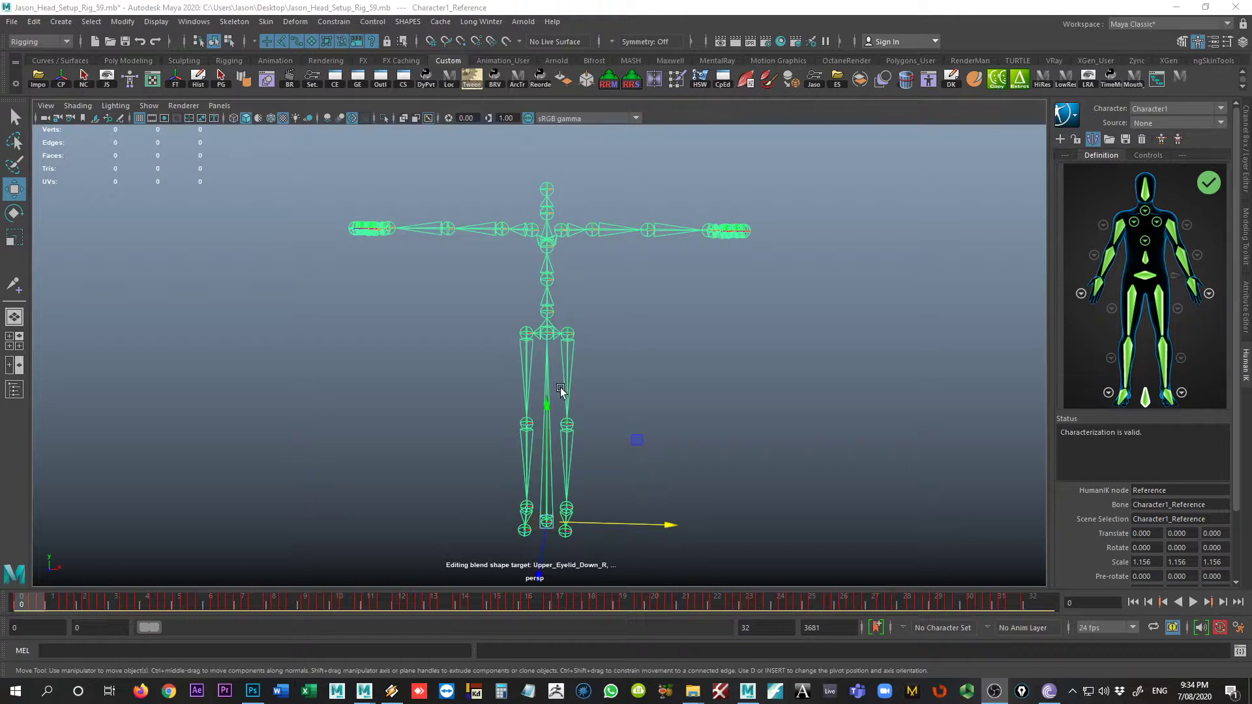
# Deselect the skeleton, make the Jason_Controls and Jason_Joints layers visible, and hide joints in the viewport
pyautogui.click(945, 457)
pyautogui.hotkey('ctrl', 'a')
pyautogui.hotkey('ctrl', 'a')
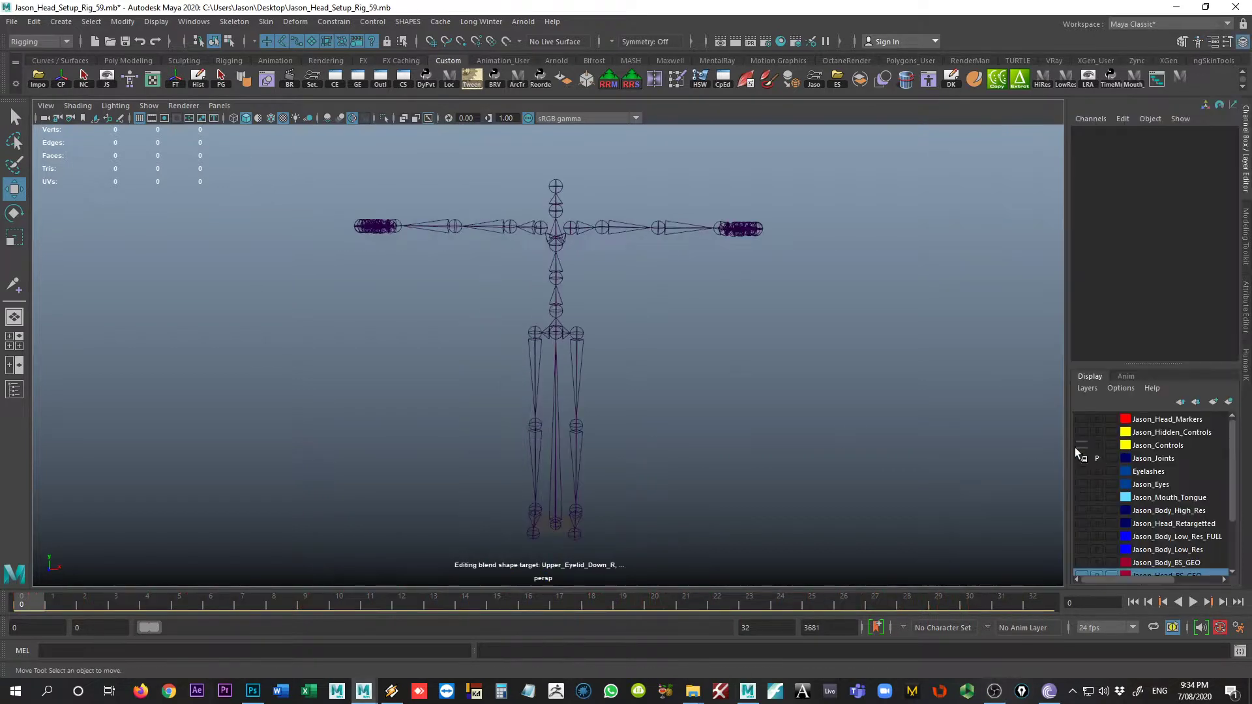
pyautogui.click(1083, 445)
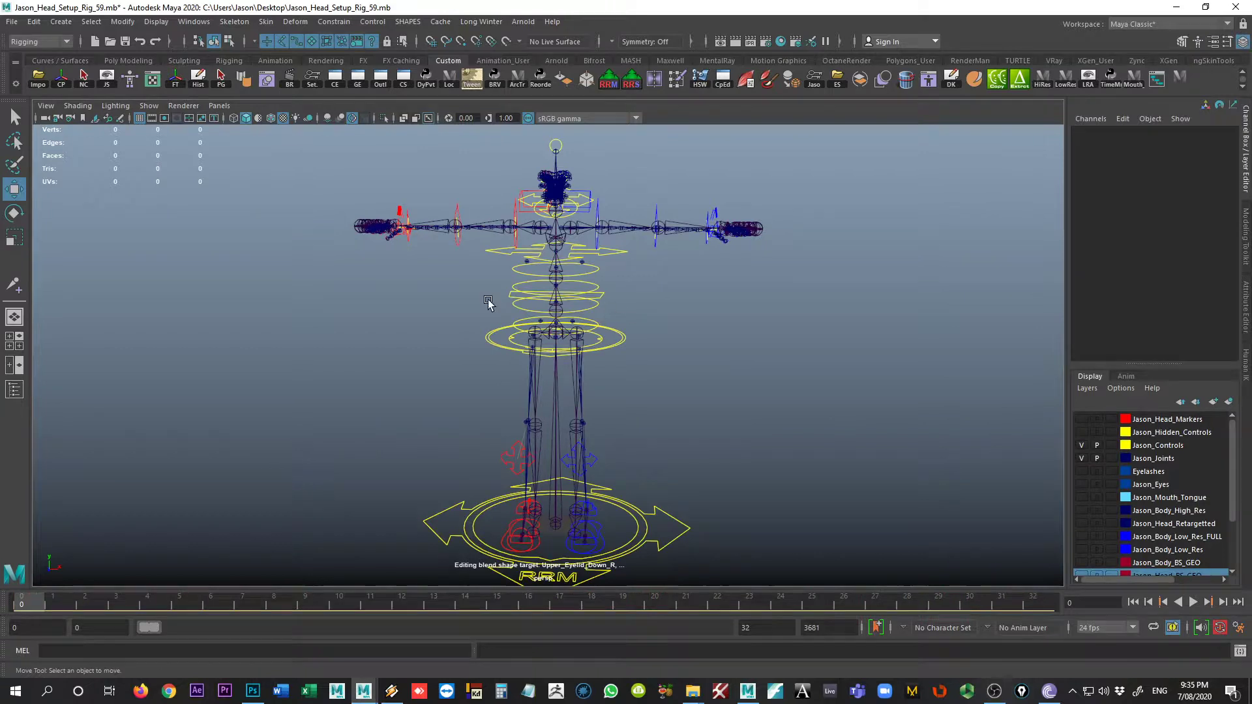
pyautogui.click(1082, 458)
pyautogui.click(149, 105)
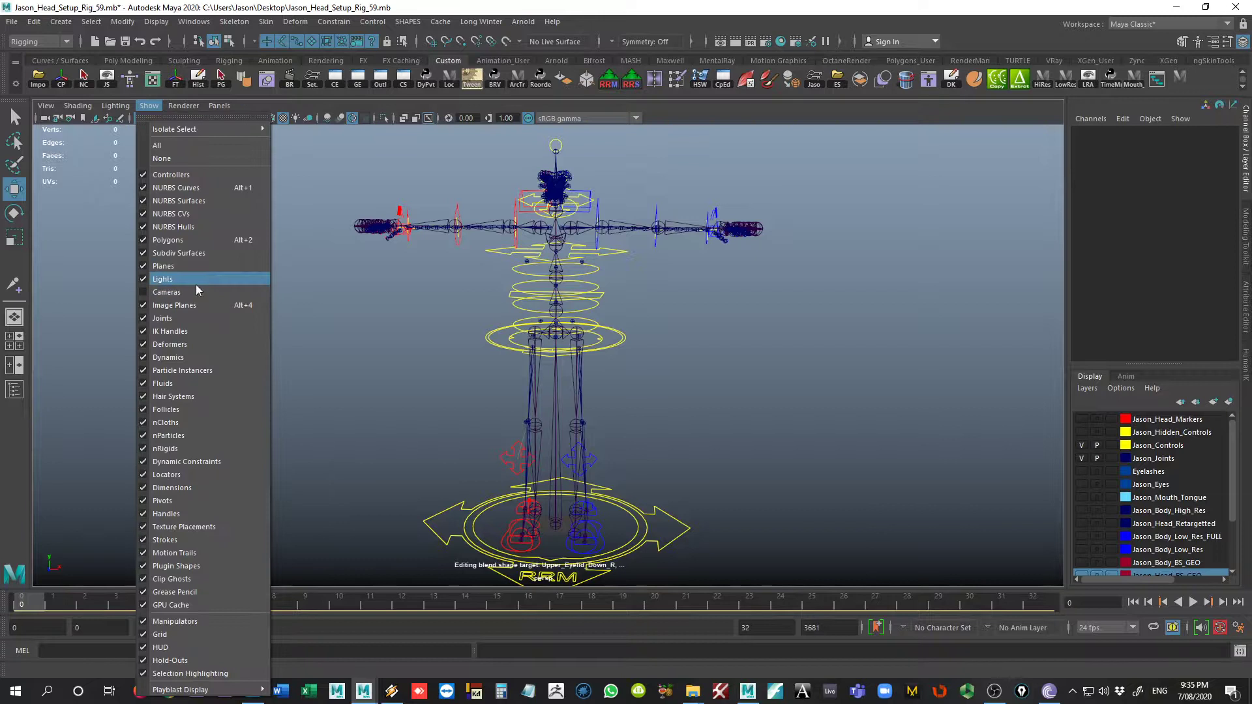
pyautogui.click(182, 318)
pyautogui.keyDown('alt'); pyautogui.moveTo(339, 336); pyautogui.dragTo(672, 403); pyautogui.keyUp('alt')
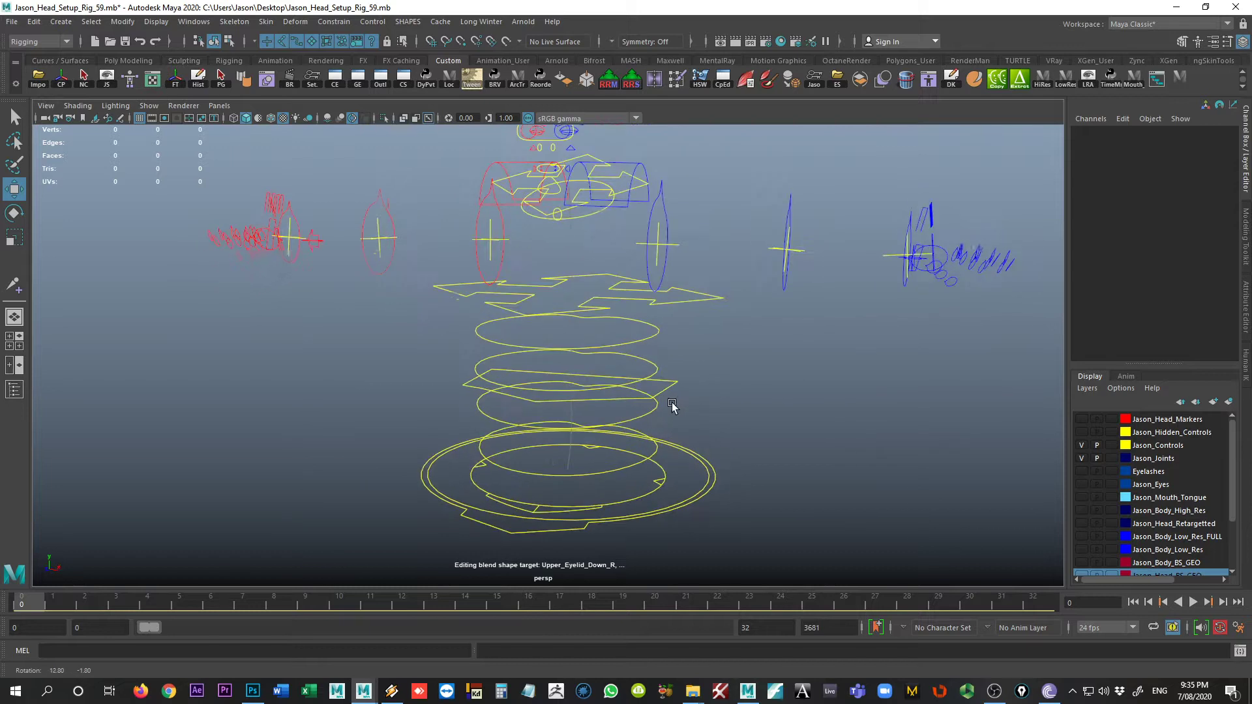
# Create a custom rig mapping for Character1 from the HumanIK panel and frame the rig in view
pyautogui.click(1245, 364)
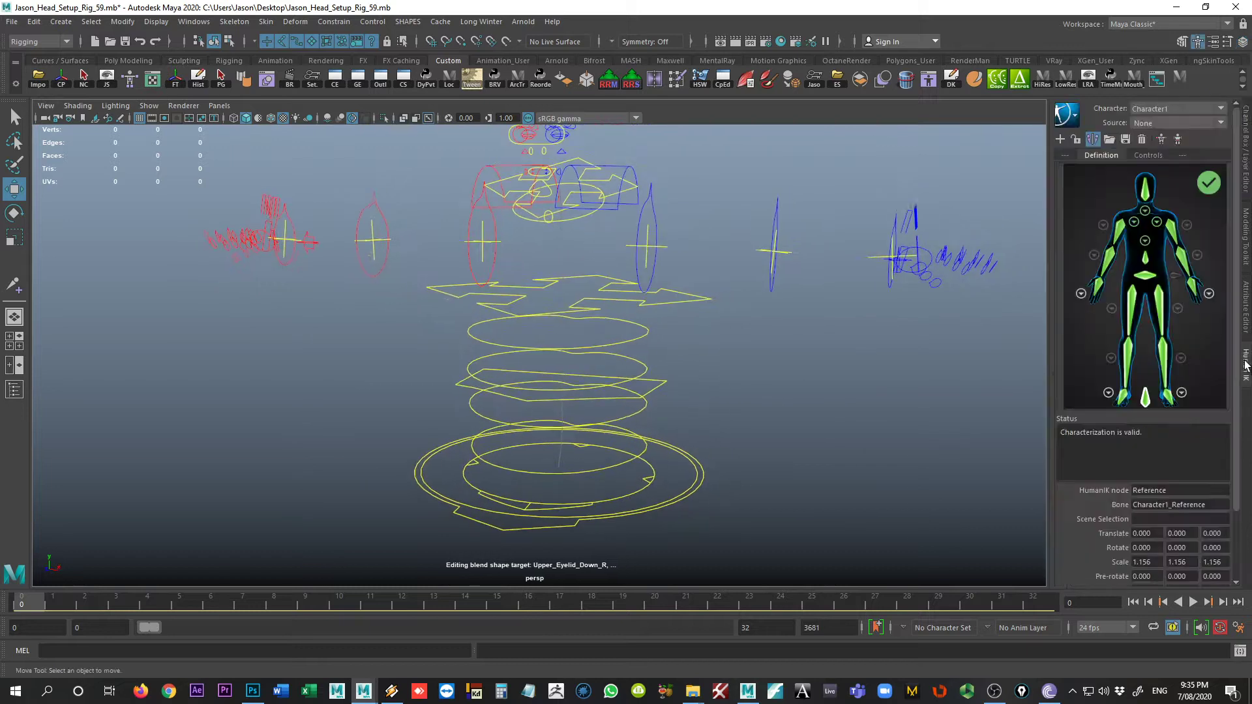
pyautogui.click(1178, 140)
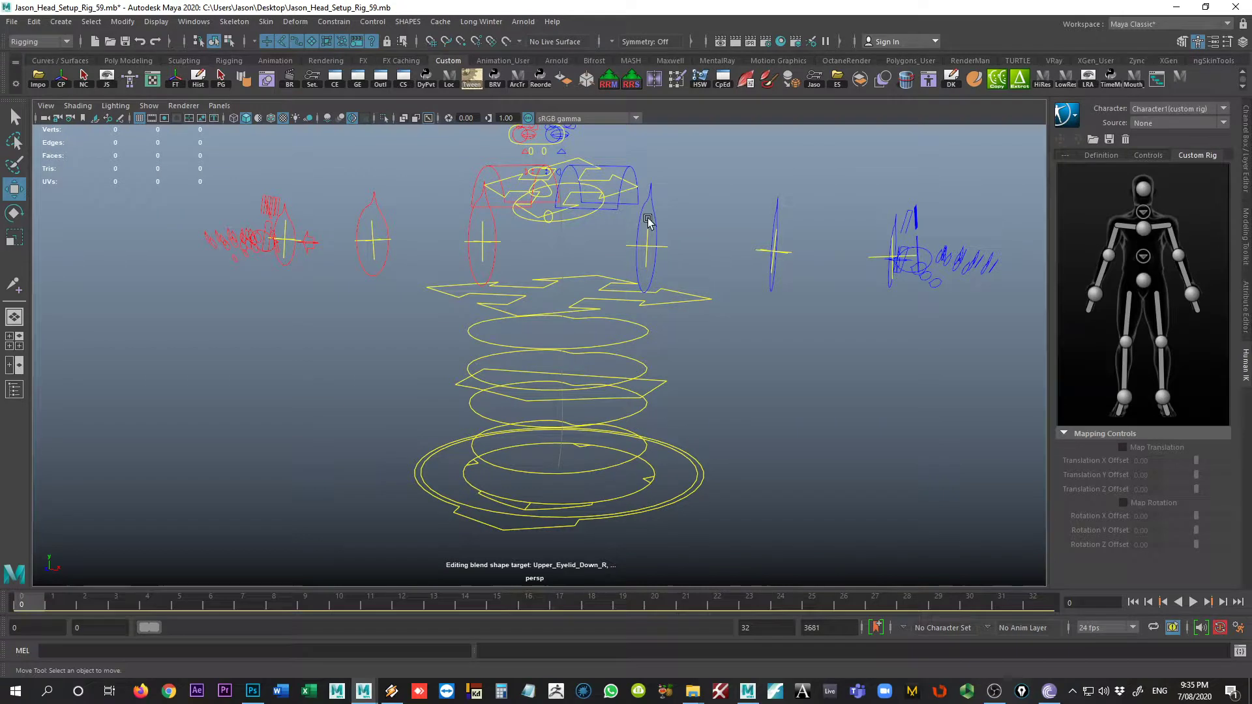
pyautogui.keyDown('alt'); pyautogui.moveTo(586, 232); pyautogui.dragTo(607, 229); pyautogui.keyUp('alt')
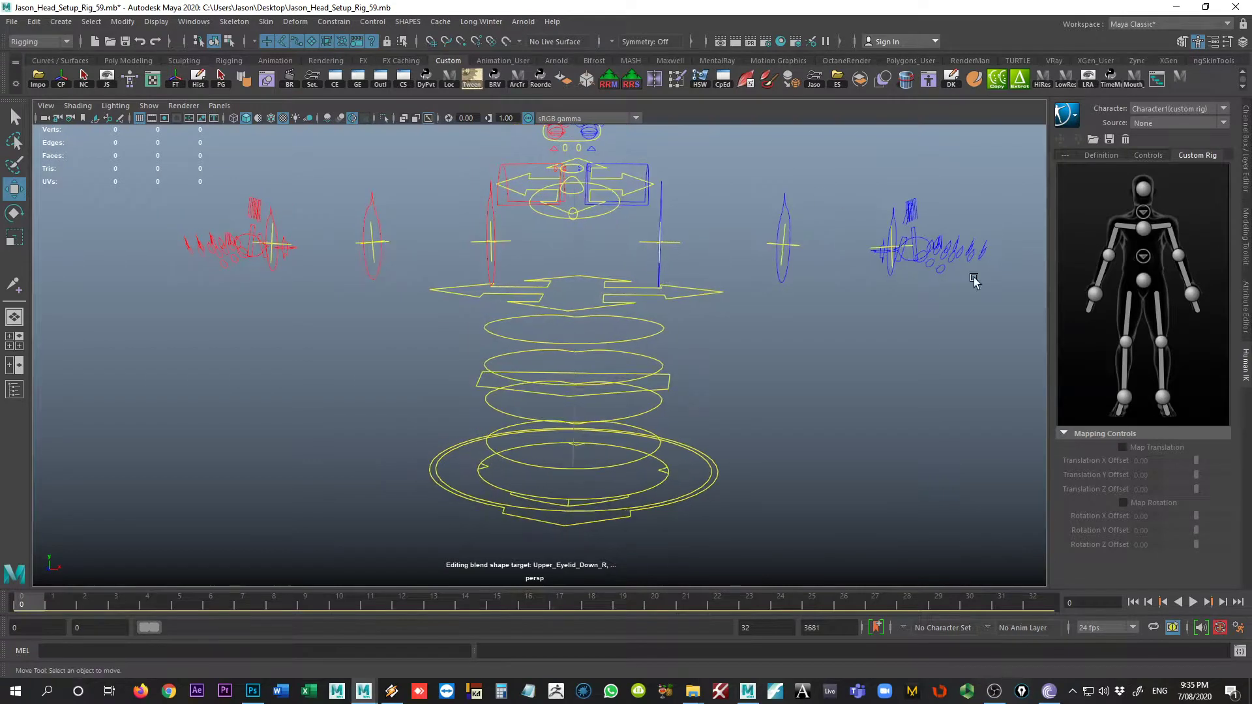
pyautogui.keyDown('alt'); pyautogui.moveTo(785, 210); pyautogui.dragTo(807, 259); pyautogui.keyUp('alt')
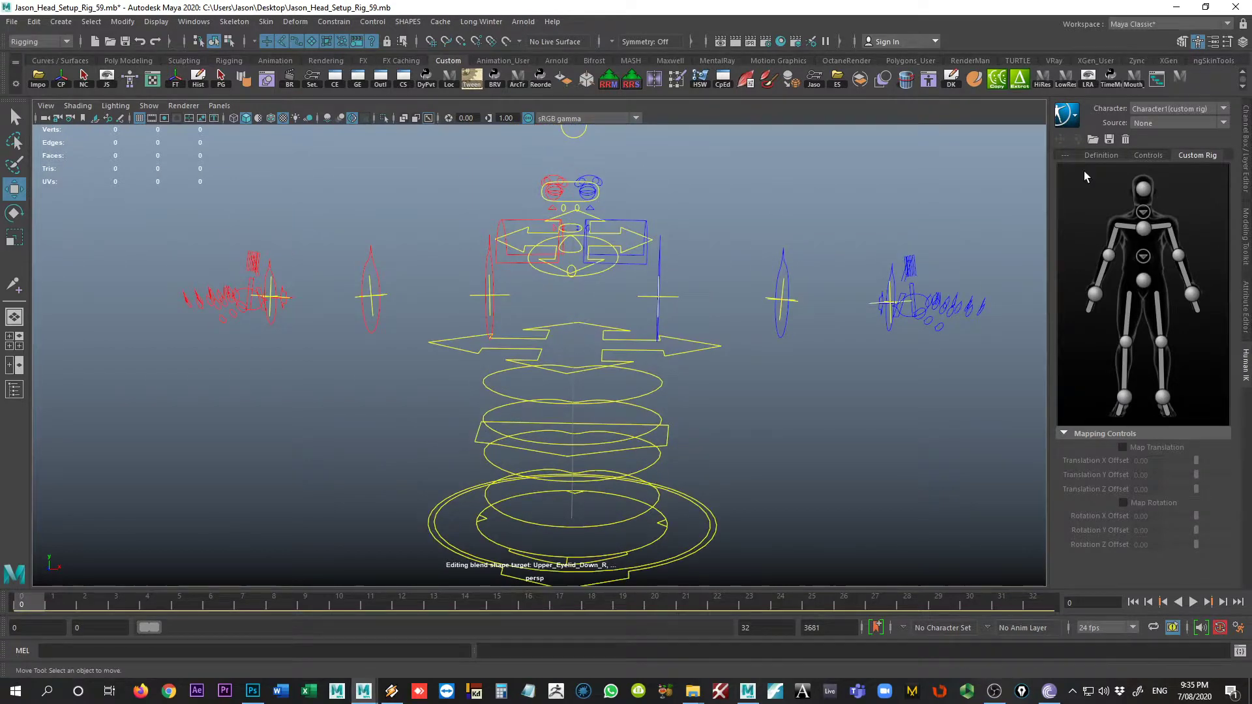
pyautogui.moveTo(741, 235)
pyautogui.keyDown('alt'); pyautogui.mouseDown()
pyautogui.moveTo(732, 204)
pyautogui.moveTo(737, 237)
pyautogui.mouseUp(); pyautogui.keyUp('alt')
# Assign Jason_Neck_TopIk_Ctrl to the head slot of Character1's custom rig
pyautogui.moveTo(654, 267)
pyautogui.keyDown('alt'); pyautogui.mouseDown()
pyautogui.moveTo(682, 260)
pyautogui.moveTo(643, 260)
pyautogui.mouseUp(); pyautogui.keyUp('alt')
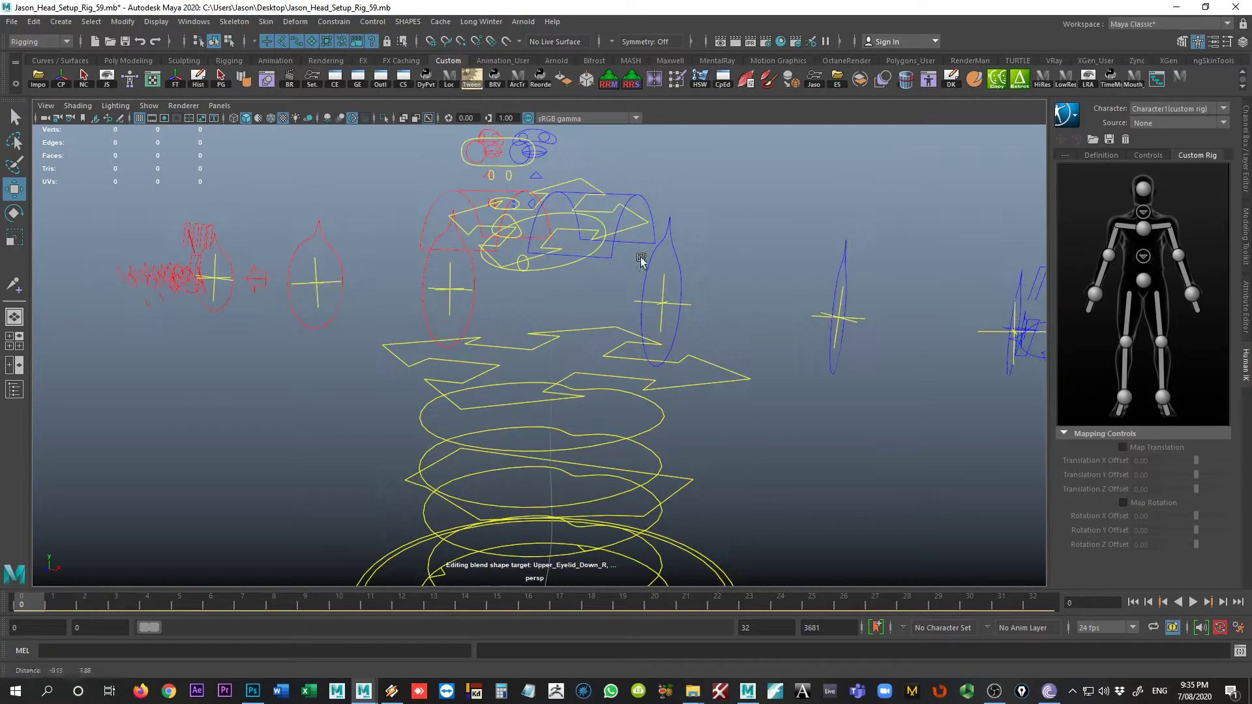
pyautogui.click(1143, 212)
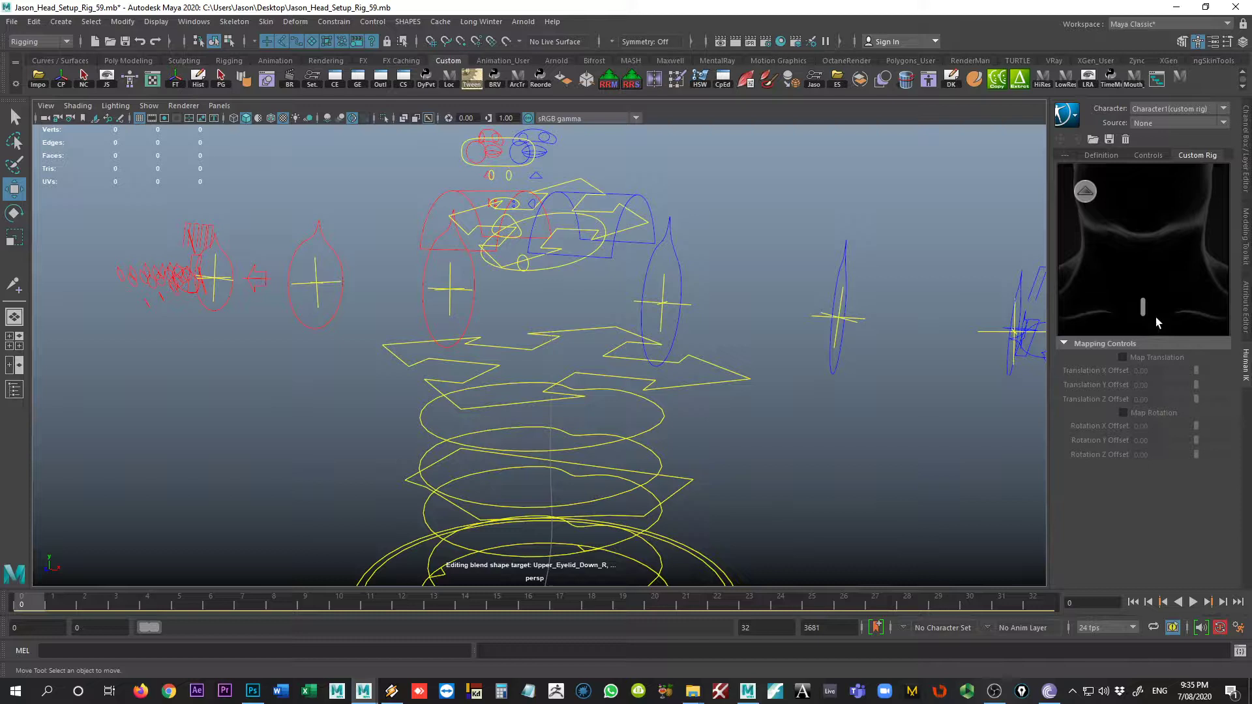
pyautogui.click(1085, 193)
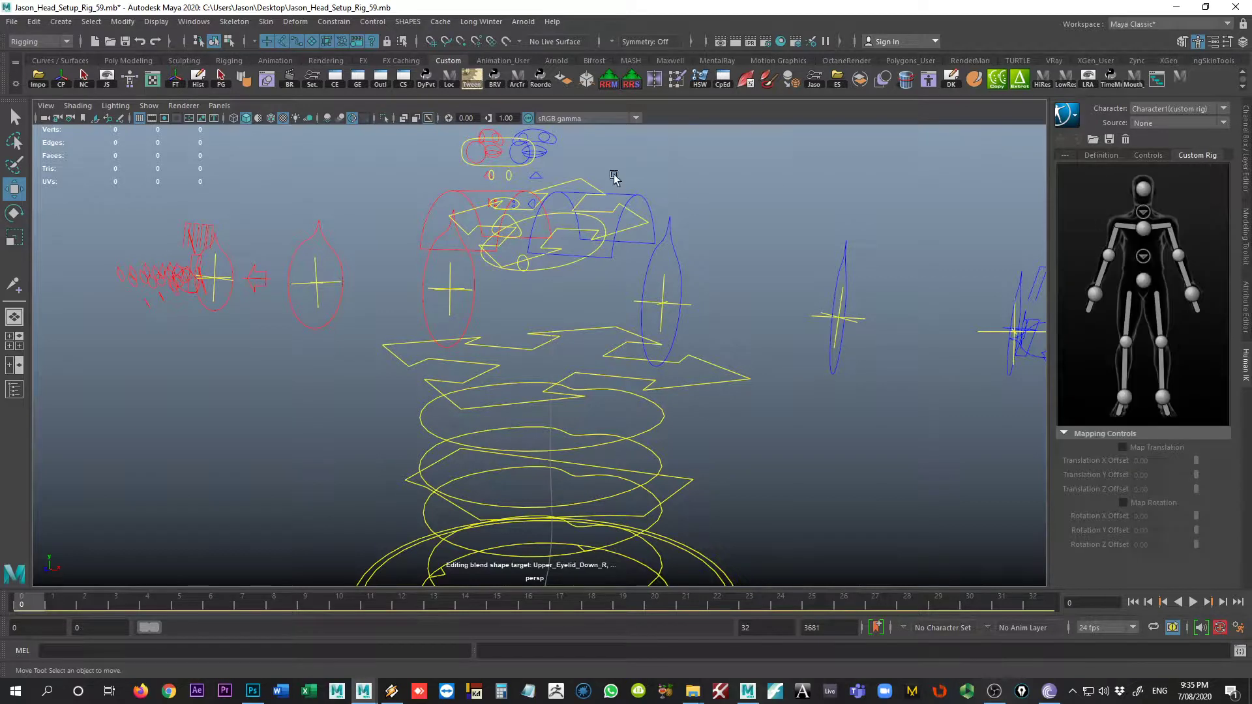
pyautogui.click(585, 185)
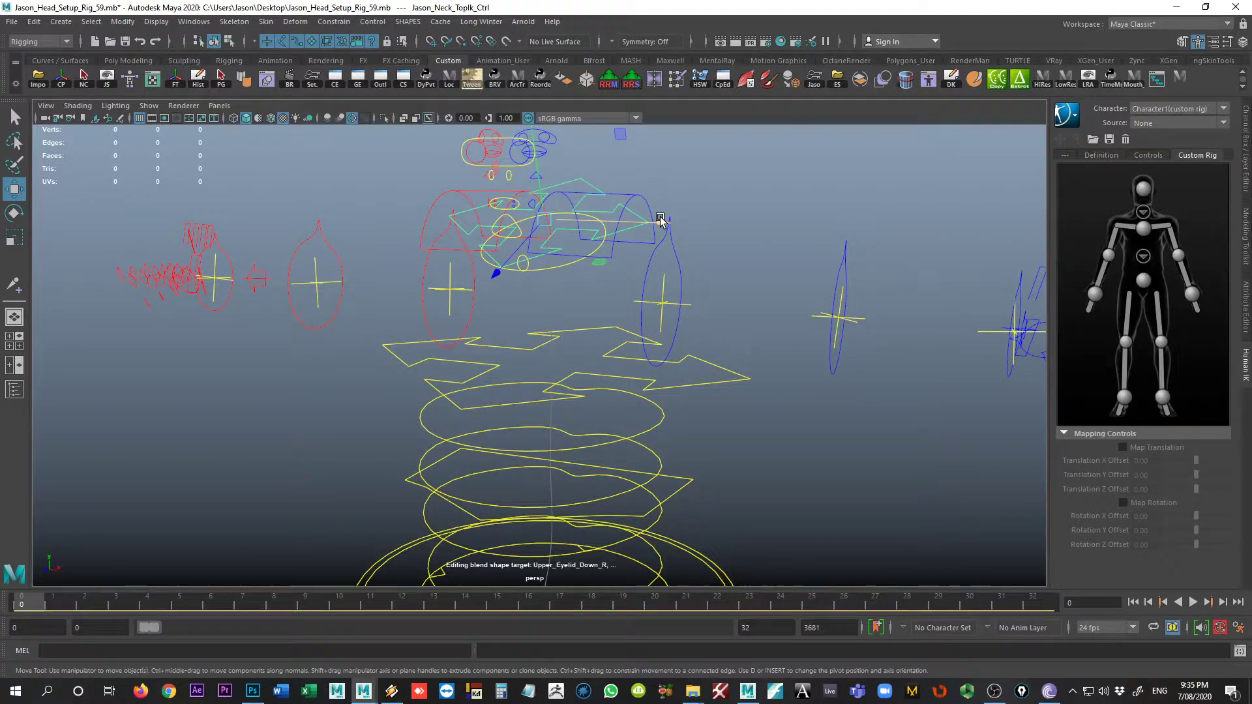
pyautogui.keyDown('alt'); pyautogui.moveTo(742, 215); pyautogui.dragTo(642, 203); pyautogui.keyUp('alt')
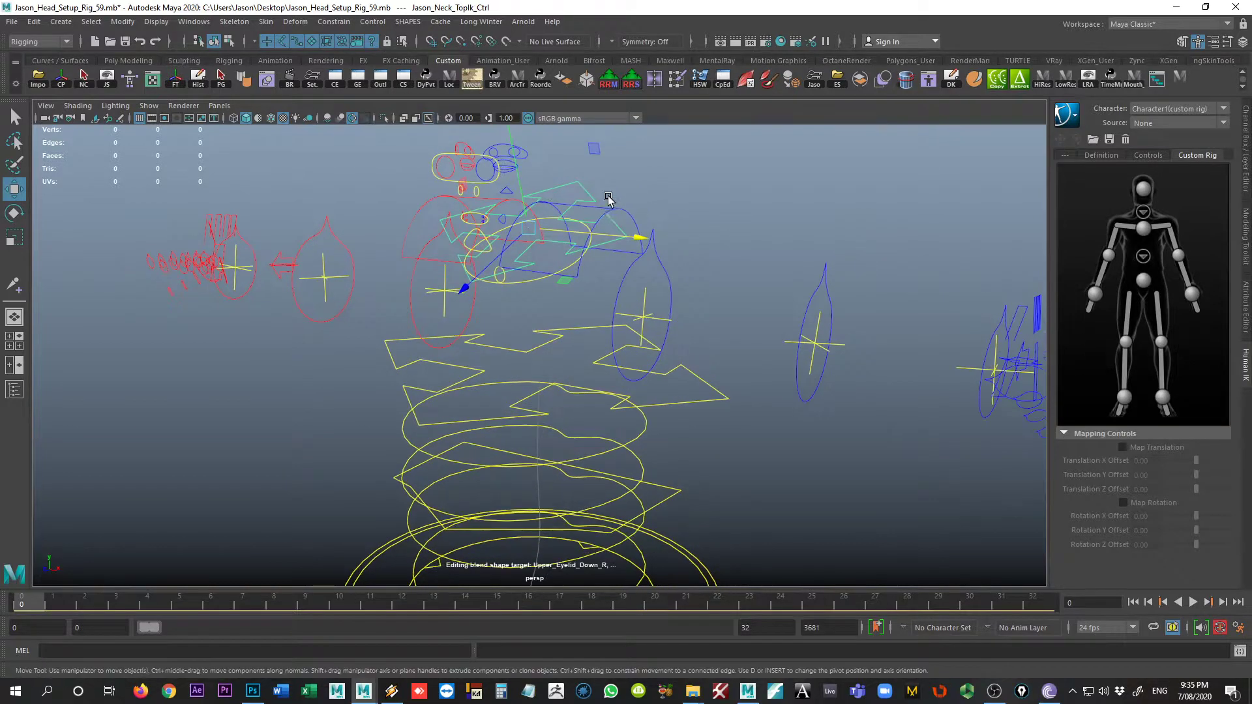
pyautogui.rightClick(1144, 195)
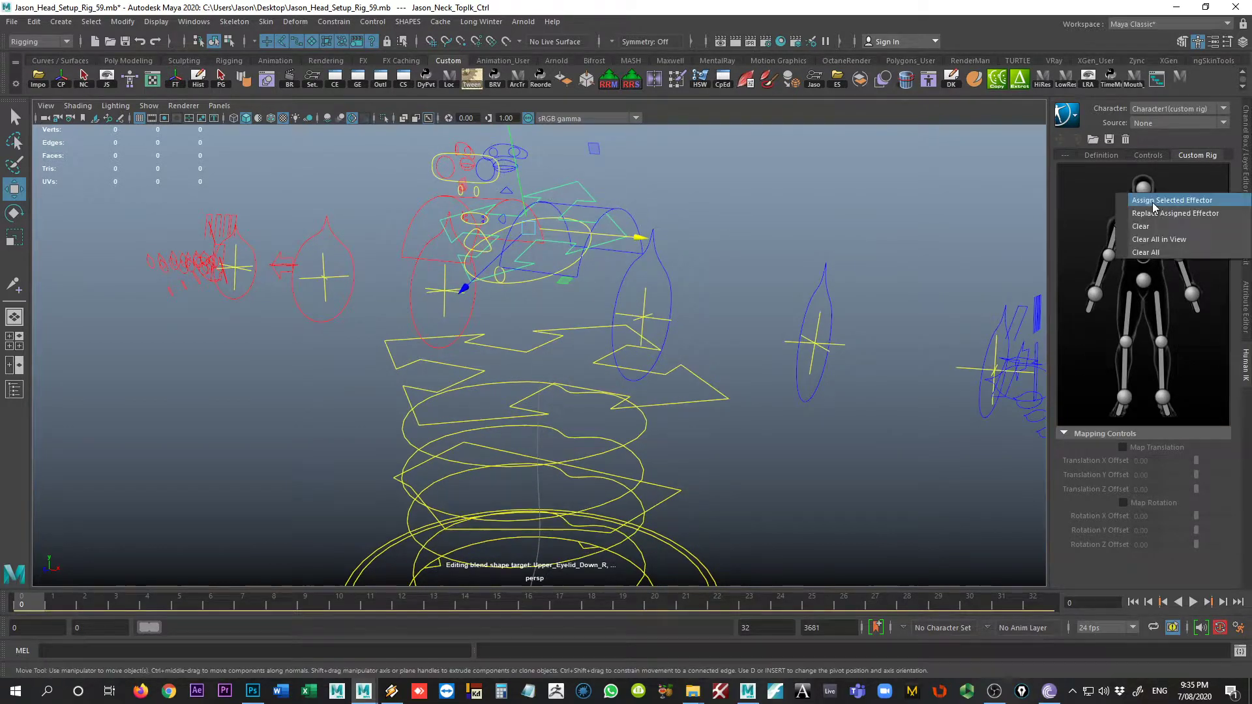
pyautogui.click(1153, 202)
# Assign Jason_Neck_01Fk_Ctrl to the neck slot
pyautogui.scroll(5, 1145, 209)
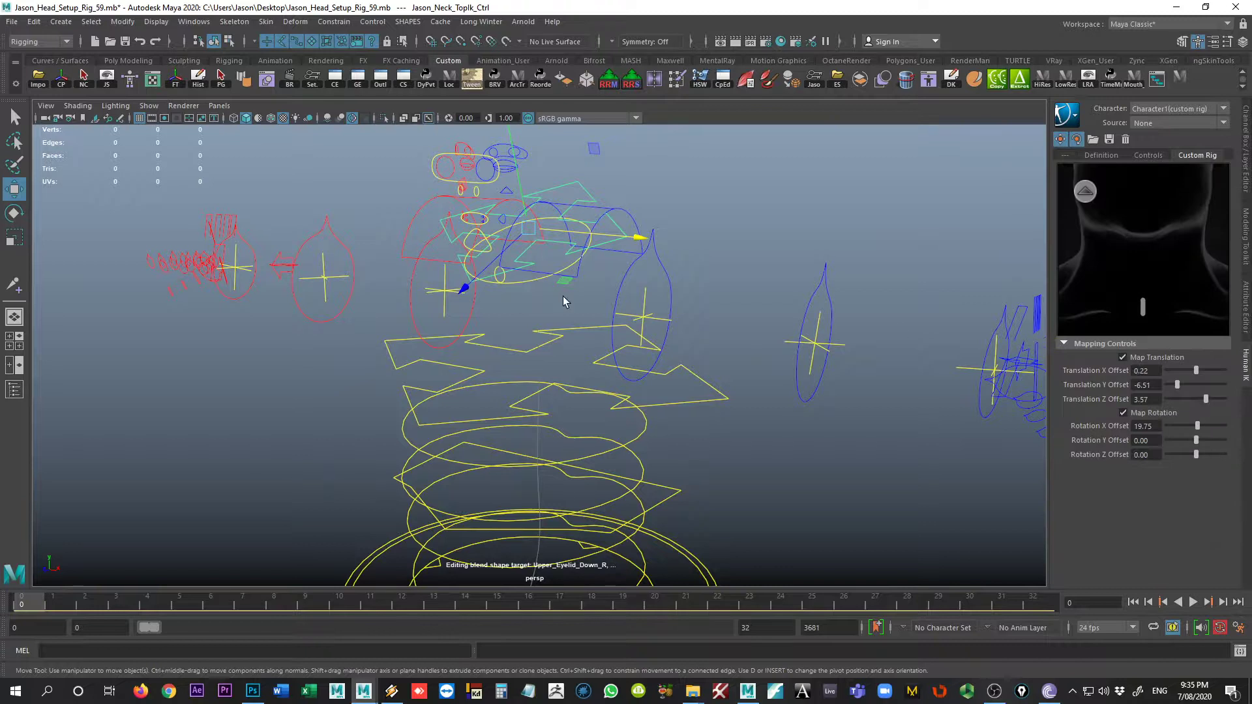
pyautogui.keyDown('alt'); pyautogui.moveTo(564, 301); pyautogui.dragTo(461, 256); pyautogui.keyUp('alt')
pyautogui.click(815, 307)
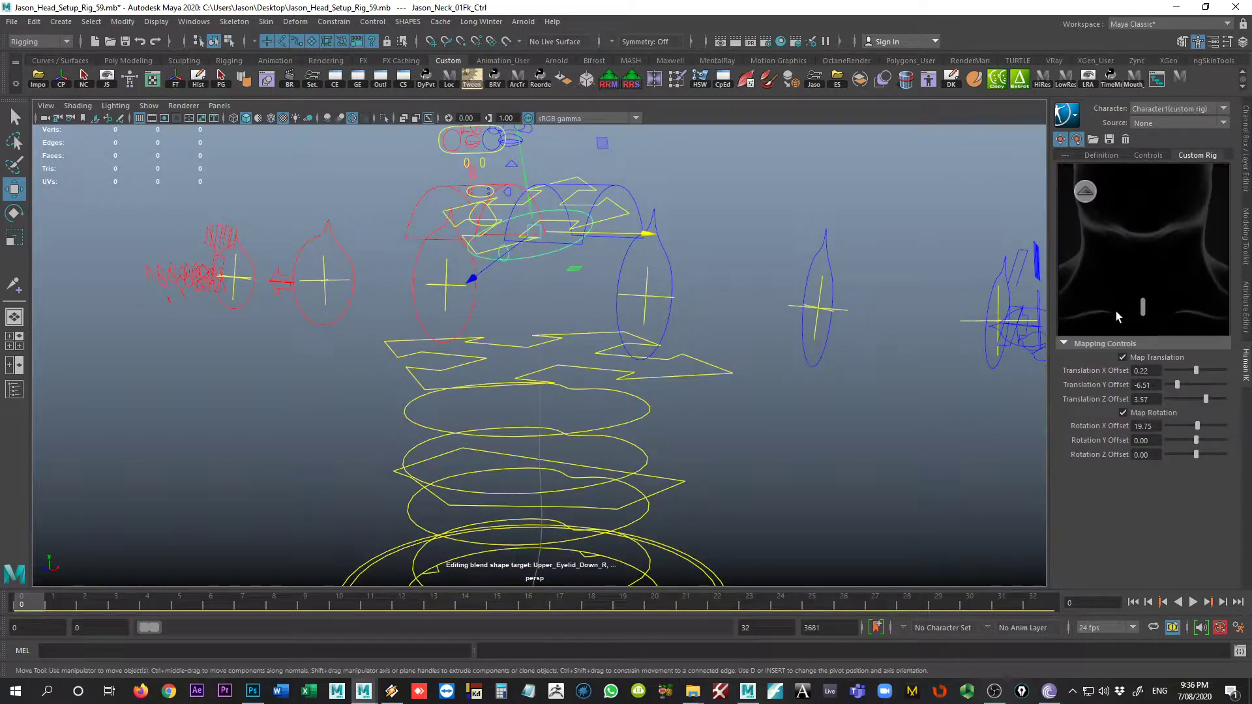
pyautogui.rightClick(1144, 312)
pyautogui.click(1149, 322)
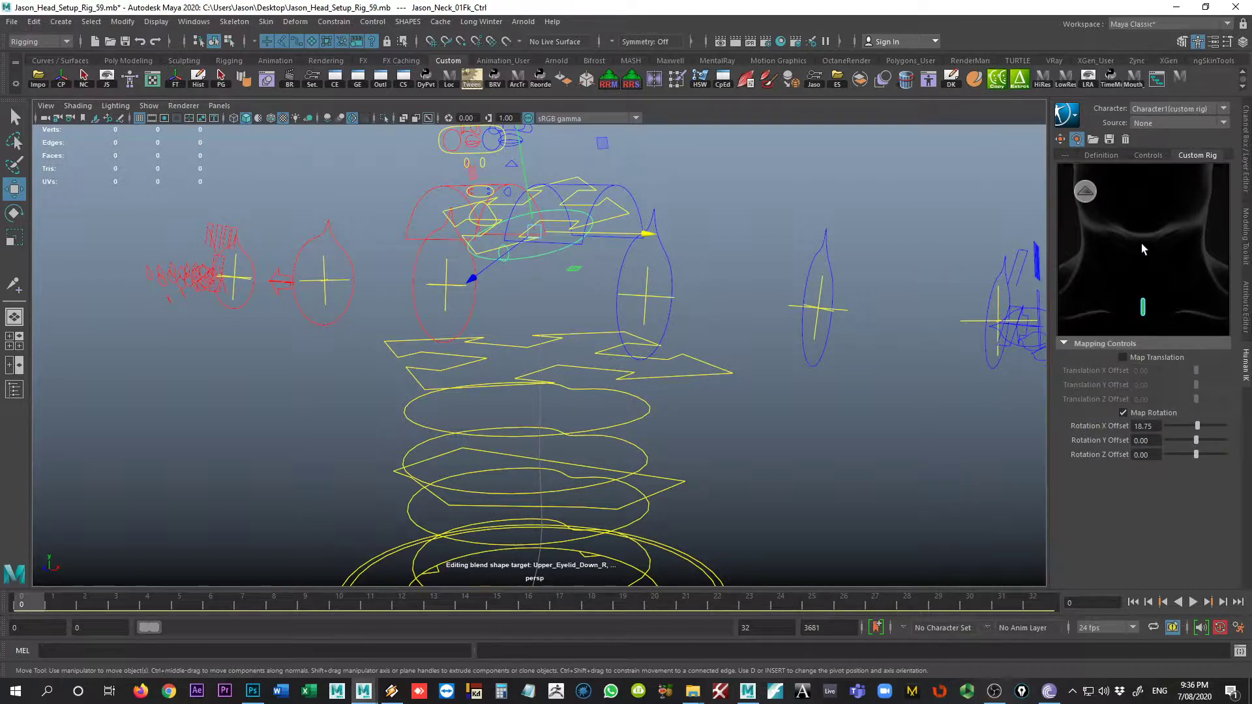
# Check the neck bones in the Definition tab, then return to the full-body custom rig map
pyautogui.click(1102, 155)
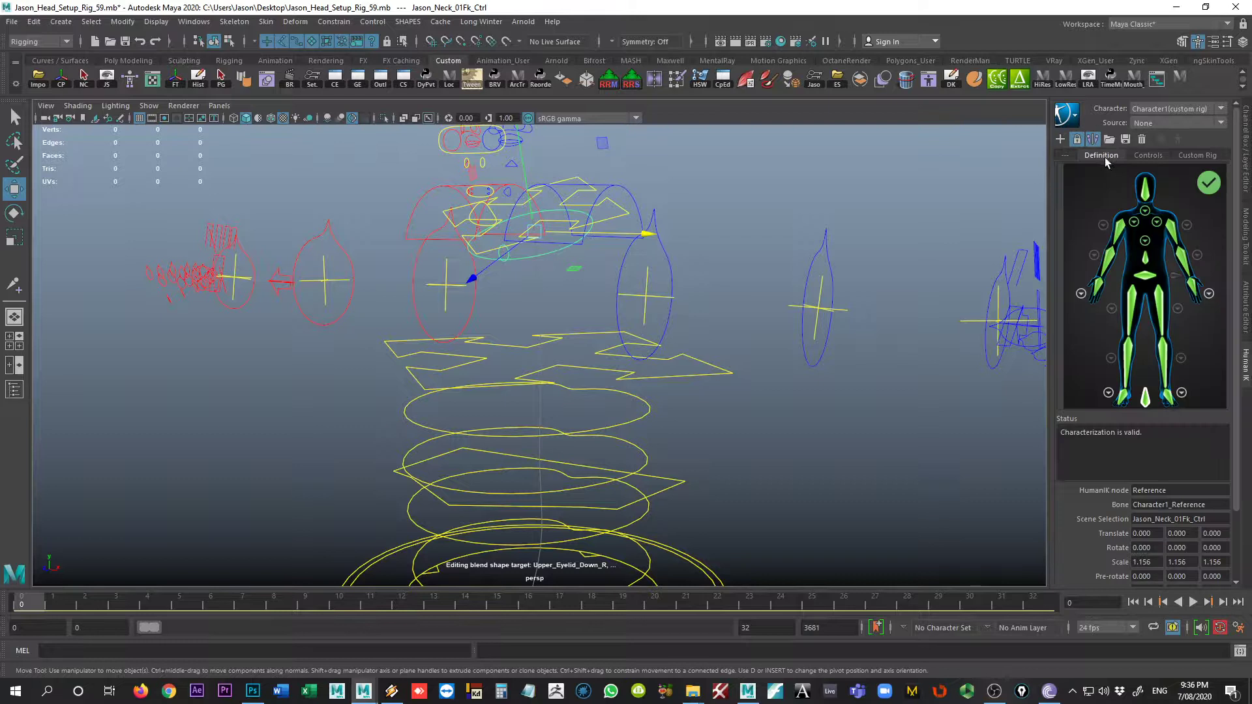
pyautogui.click(1143, 210)
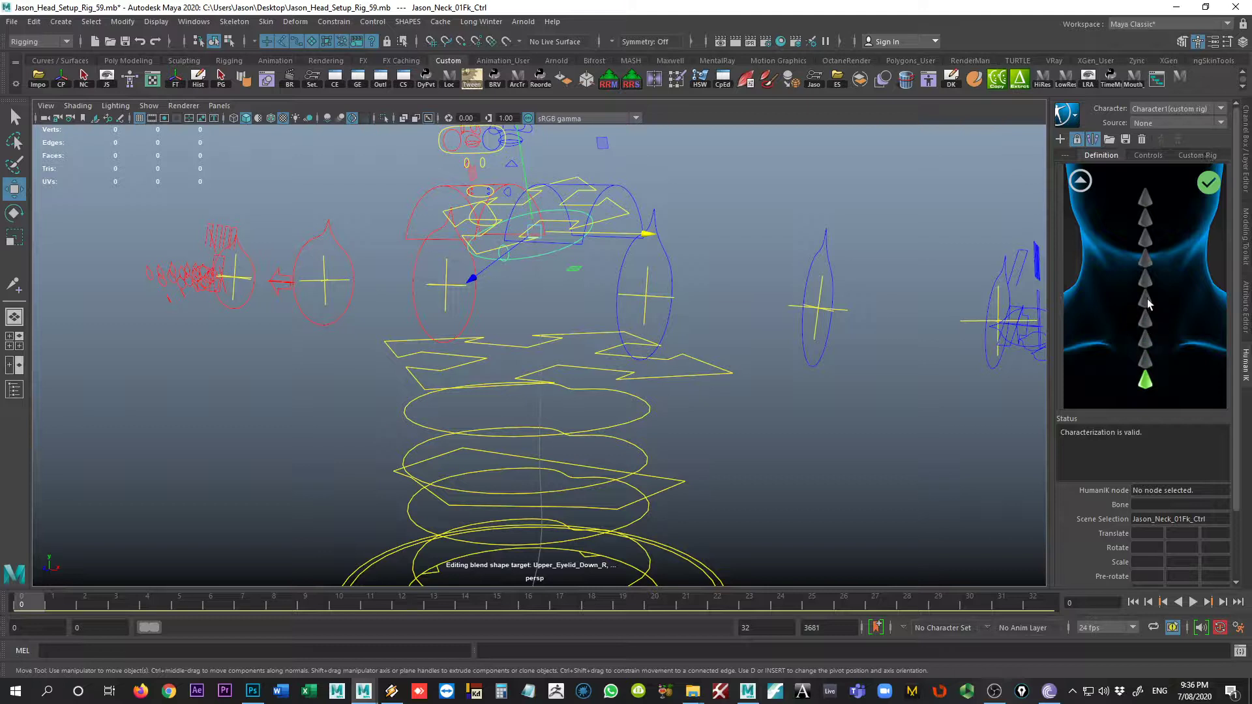
pyautogui.click(1198, 155)
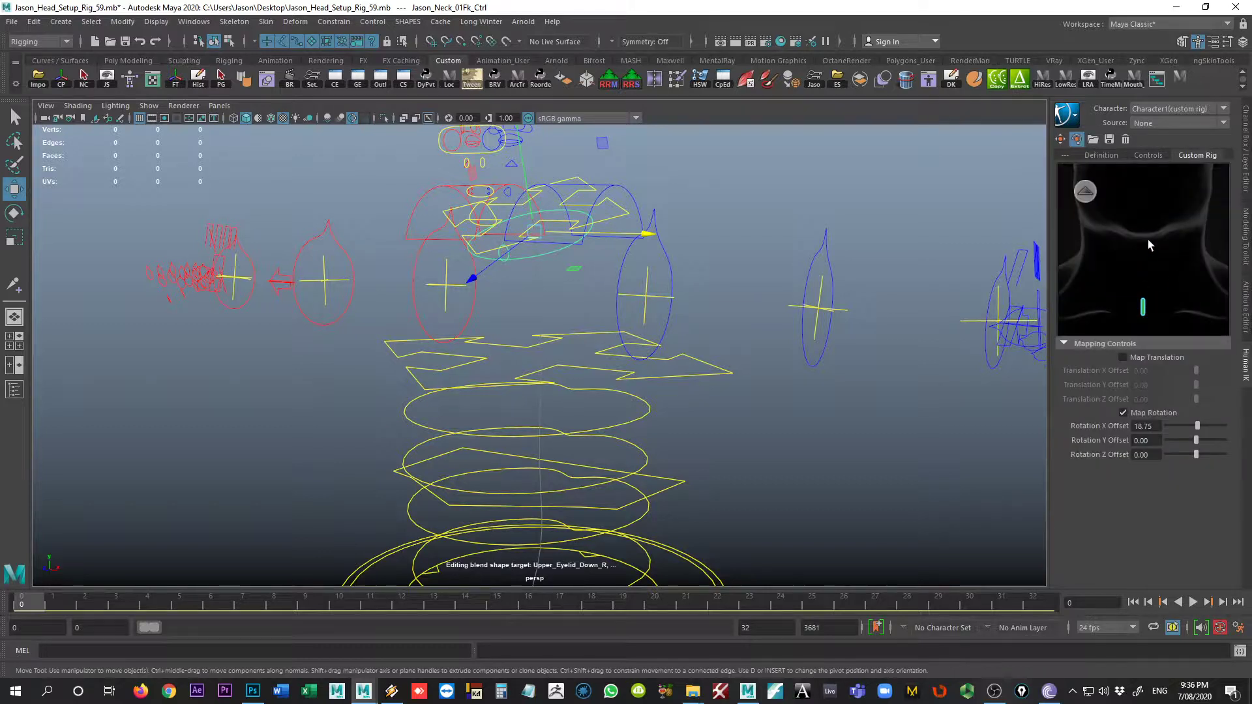
pyautogui.click(1085, 190)
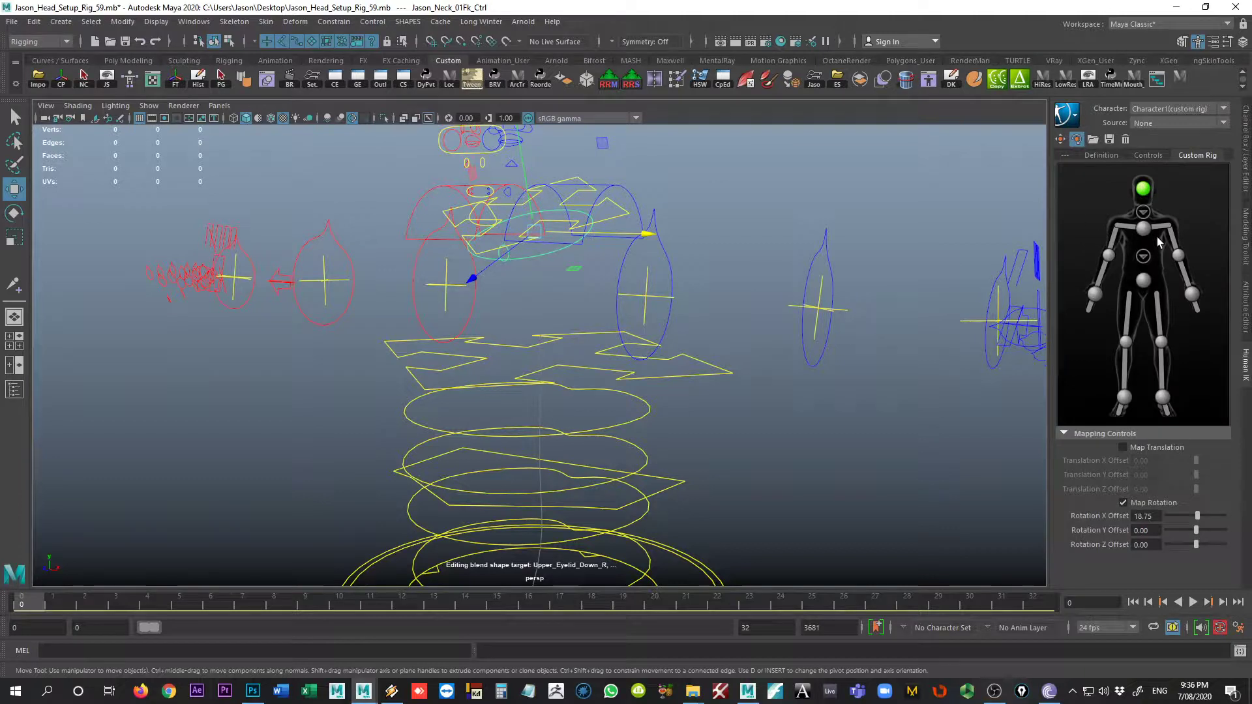
# Assign Jason_Spine_TopIk_Ctrl to the chest slot
pyautogui.click(579, 337)
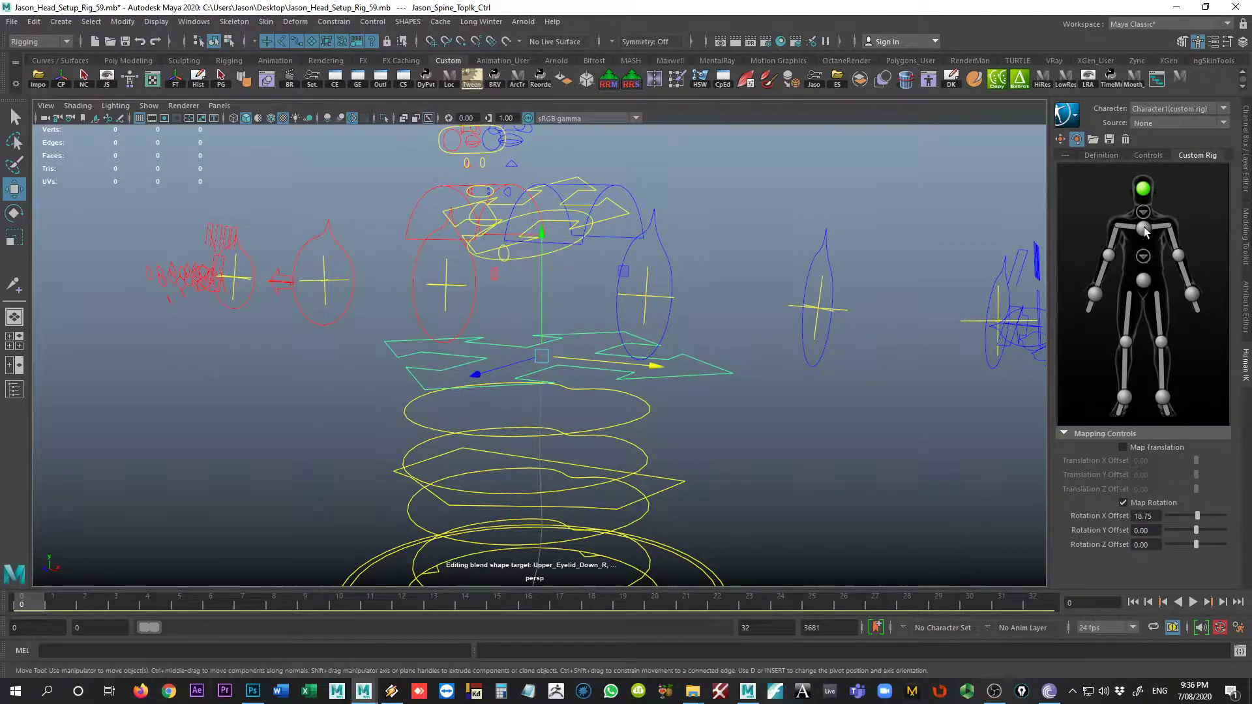
pyautogui.rightClick(1144, 227)
pyautogui.click(1149, 238)
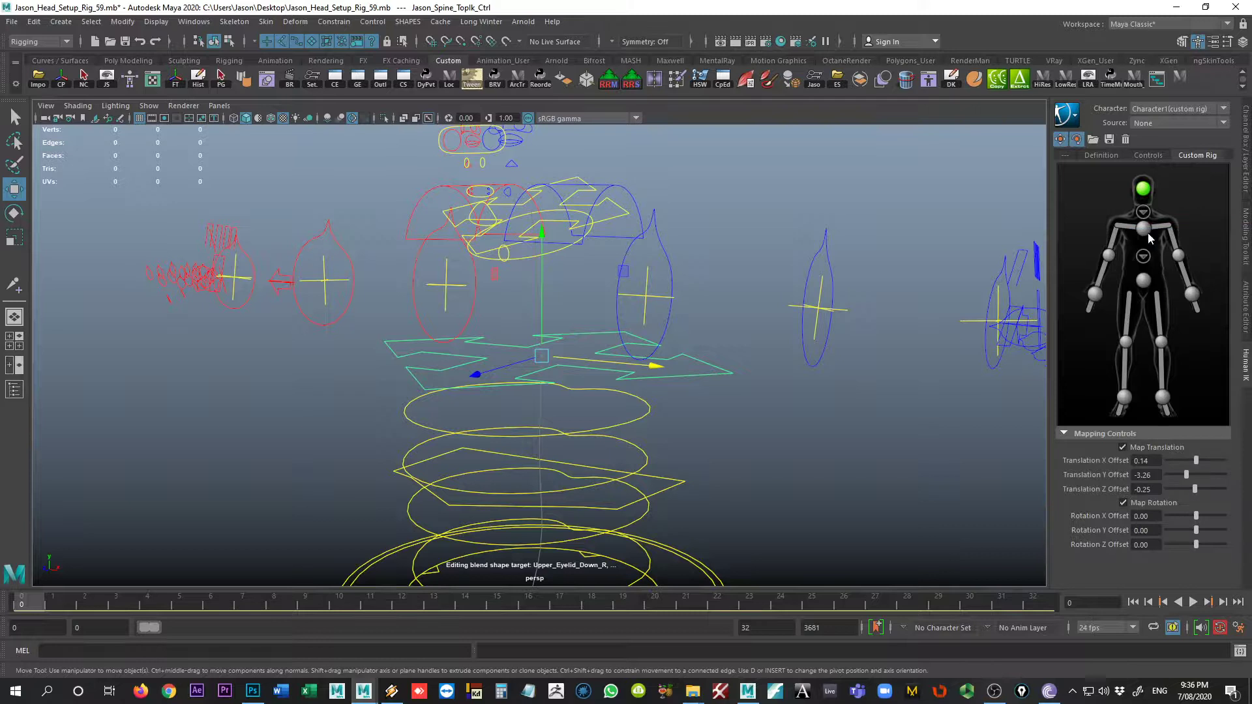
# Map Jason_L_Arm_Clavicle_Ctrl to the left clavicle and select Jason_L_Arm_eShoulderFk_Ctrl
pyautogui.click(638, 208)
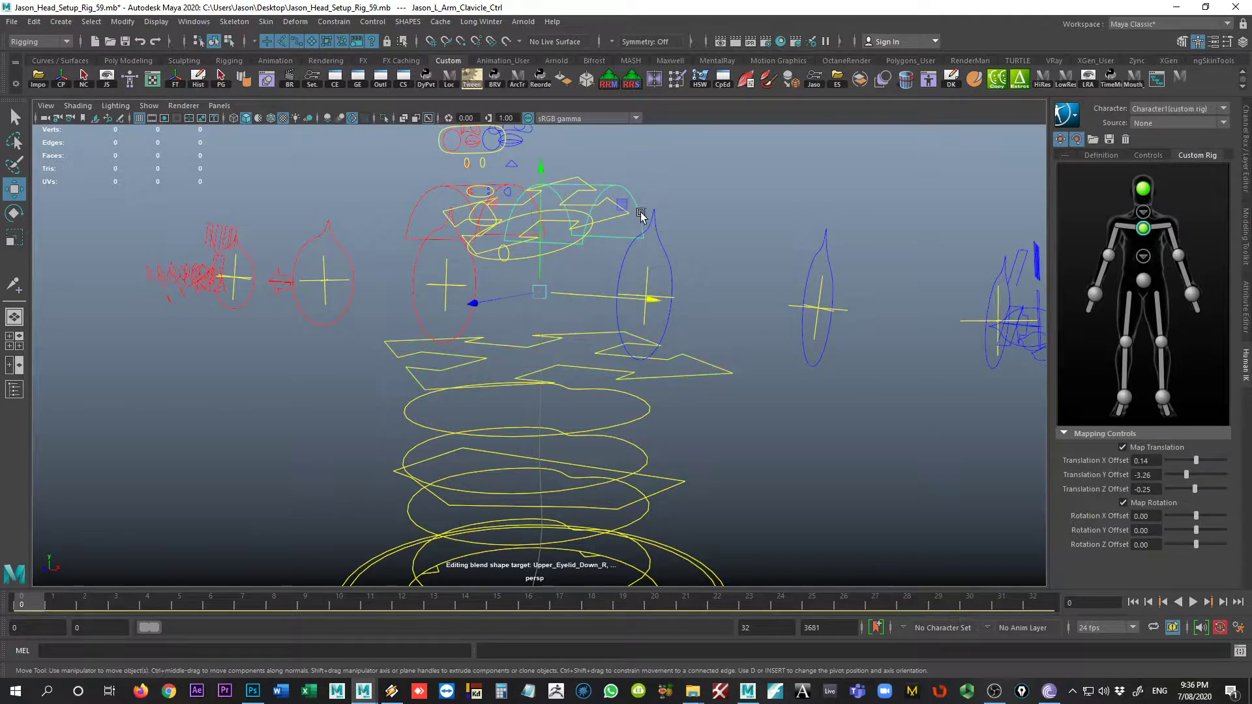
pyautogui.rightClick(1164, 233)
pyautogui.click(1169, 243)
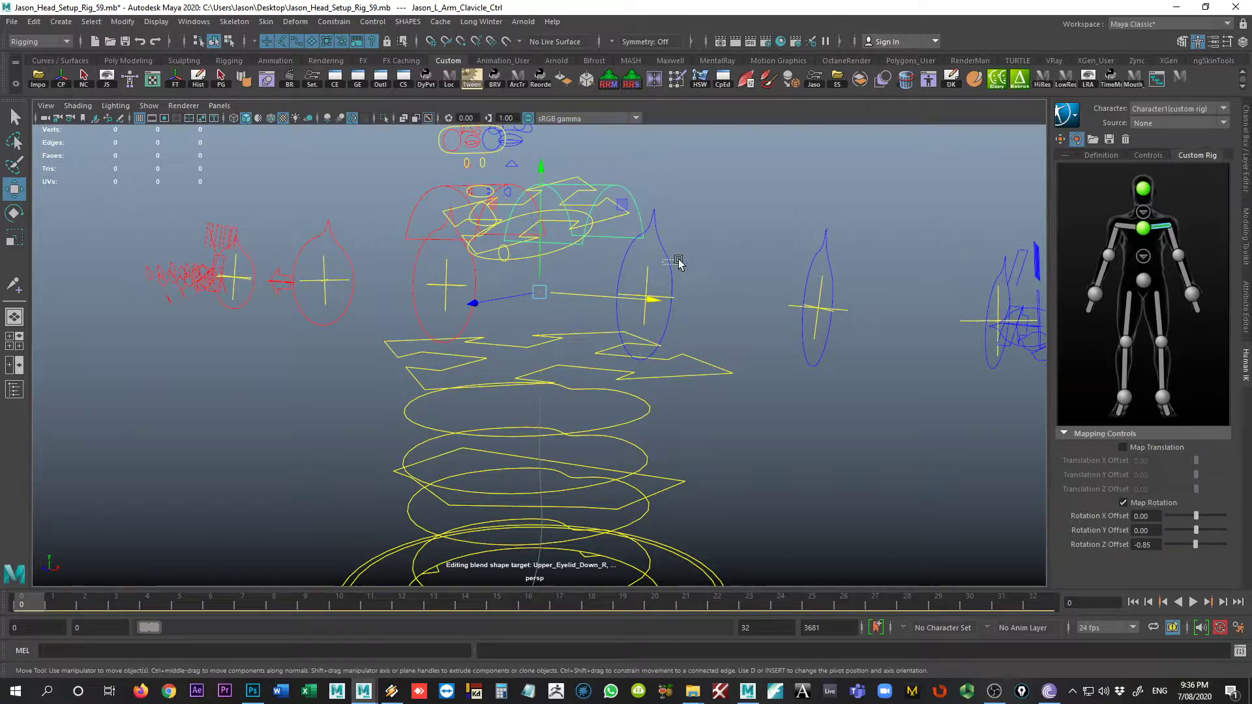
pyautogui.click(678, 263)
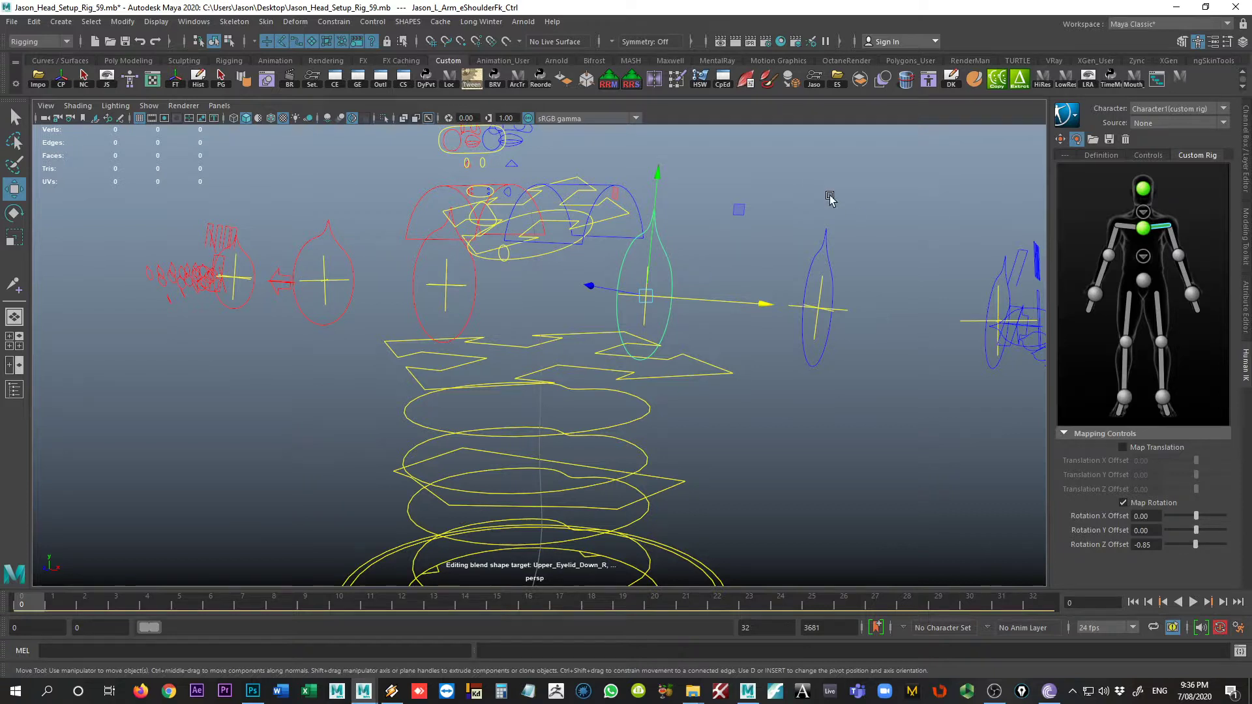
# Map the left shoulder, elbow and wrist FK controls to the figure's left upper arm, forearm and hand
pyautogui.keyDown('alt'); pyautogui.moveTo(830, 199); pyautogui.dragTo(762, 220, button='middle'); pyautogui.keyUp('alt')
pyautogui.scroll(3, 770, 216)
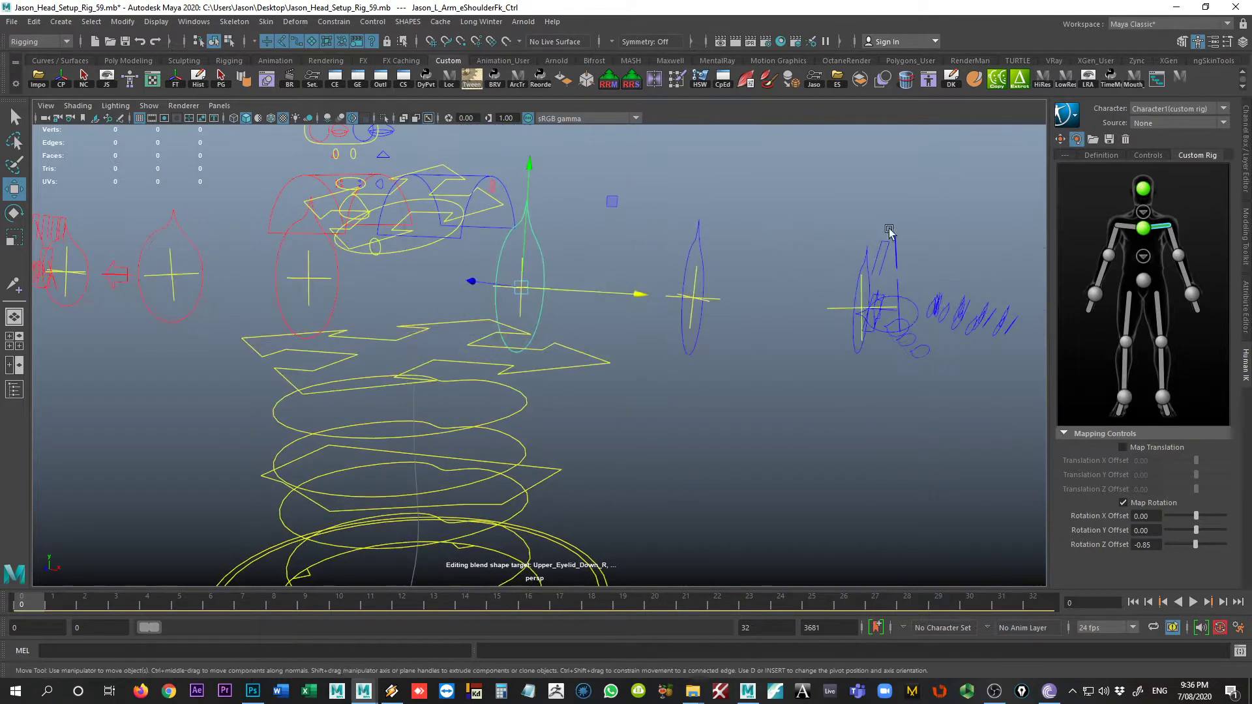
pyautogui.keyDown('alt'); pyautogui.moveTo(782, 241); pyautogui.dragTo(771, 246); pyautogui.keyUp('alt')
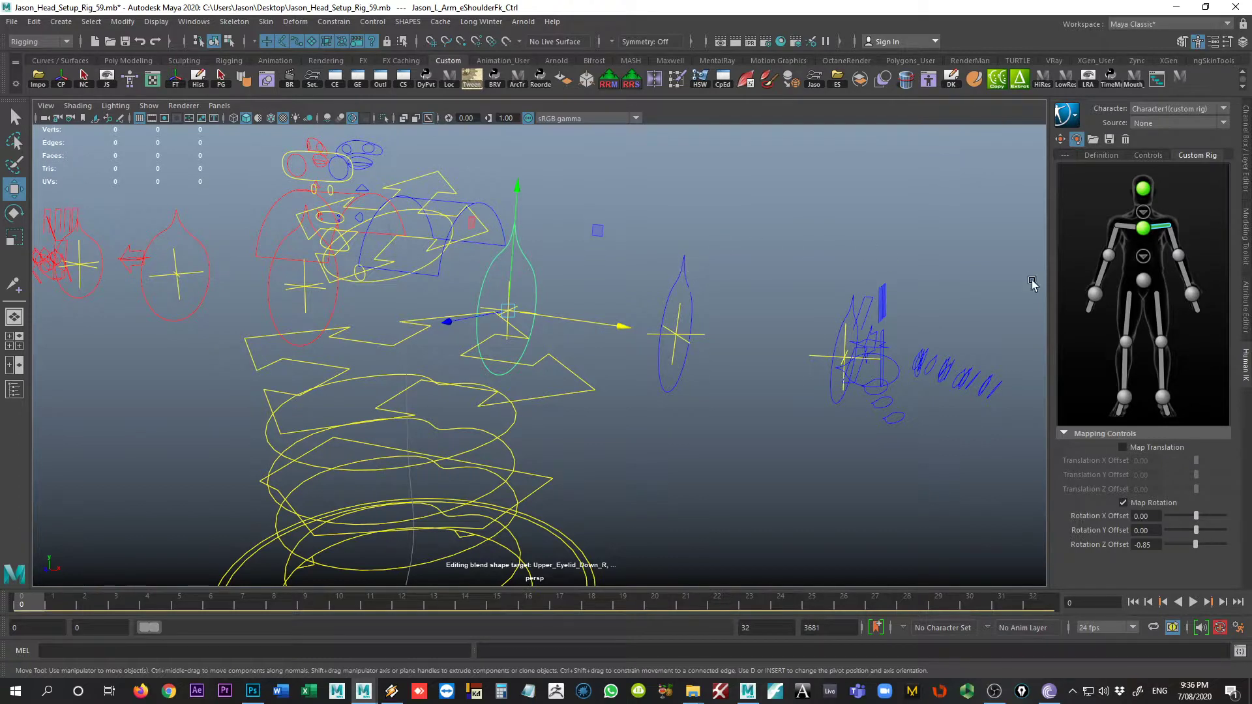
pyautogui.rightClick(1172, 242)
pyautogui.click(1203, 250)
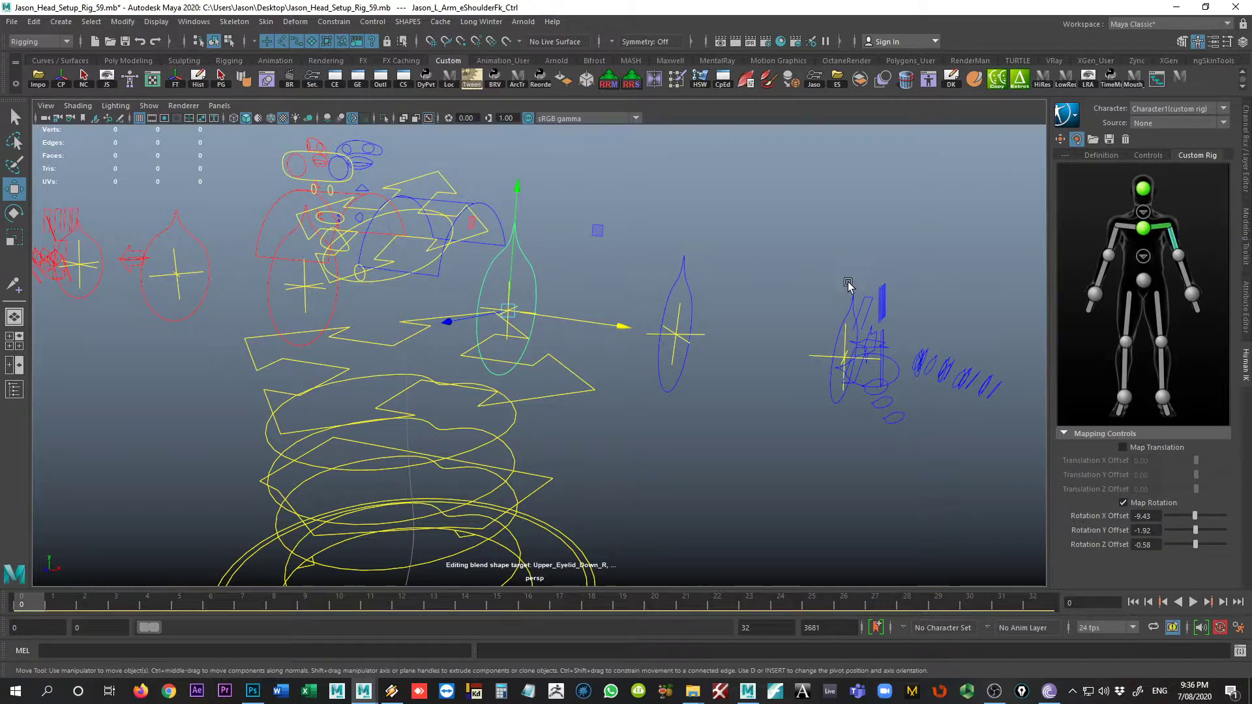
pyautogui.click(677, 281)
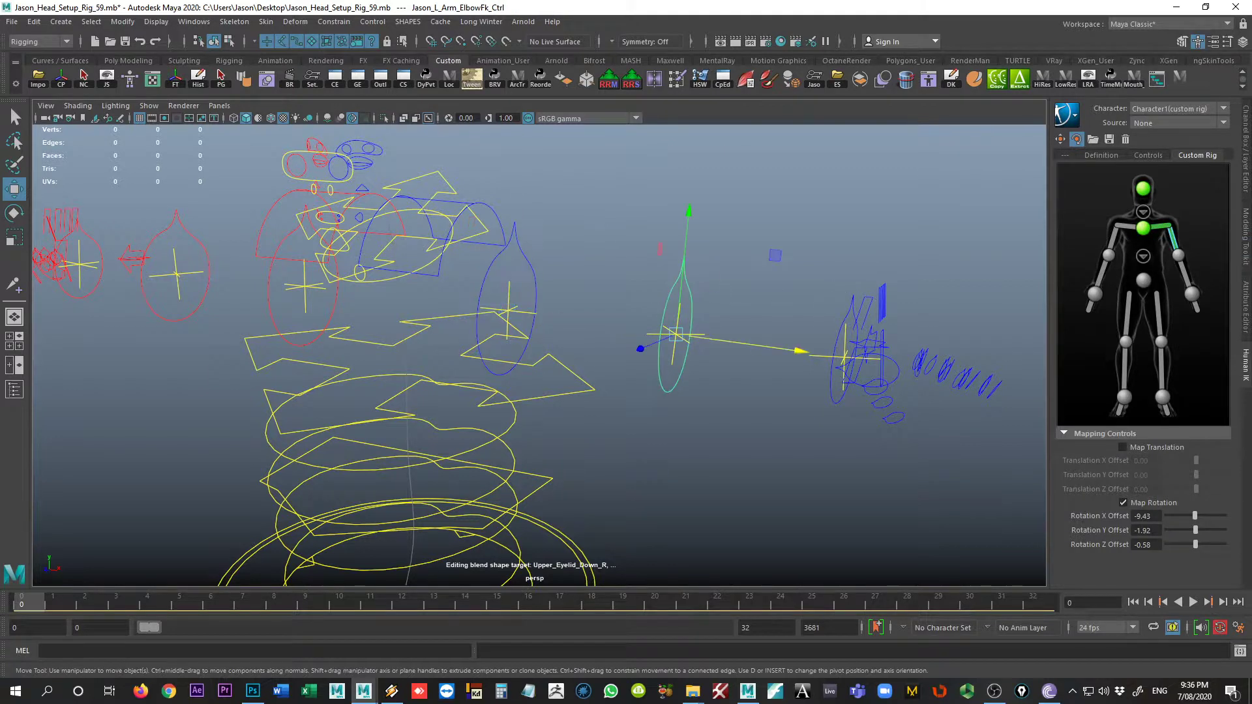
pyautogui.rightClick(1179, 260)
pyautogui.click(1148, 268)
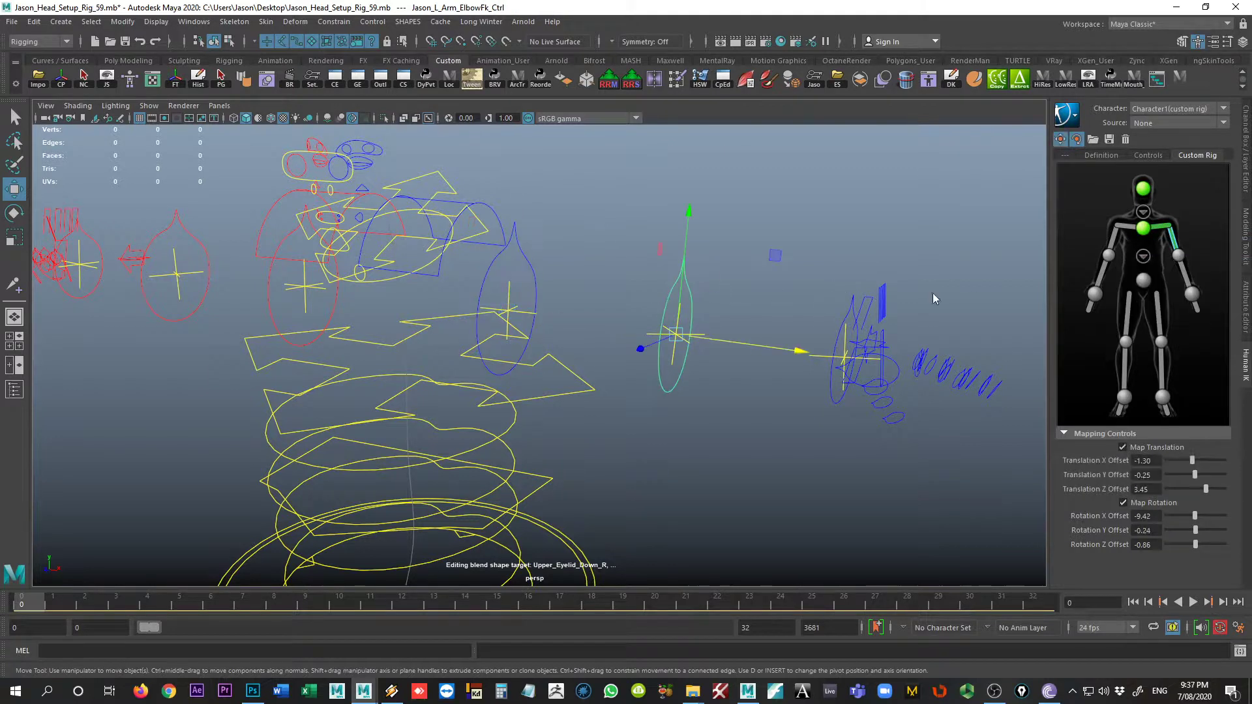
pyautogui.click(857, 316)
pyautogui.rightClick(1192, 299)
pyautogui.click(1154, 307)
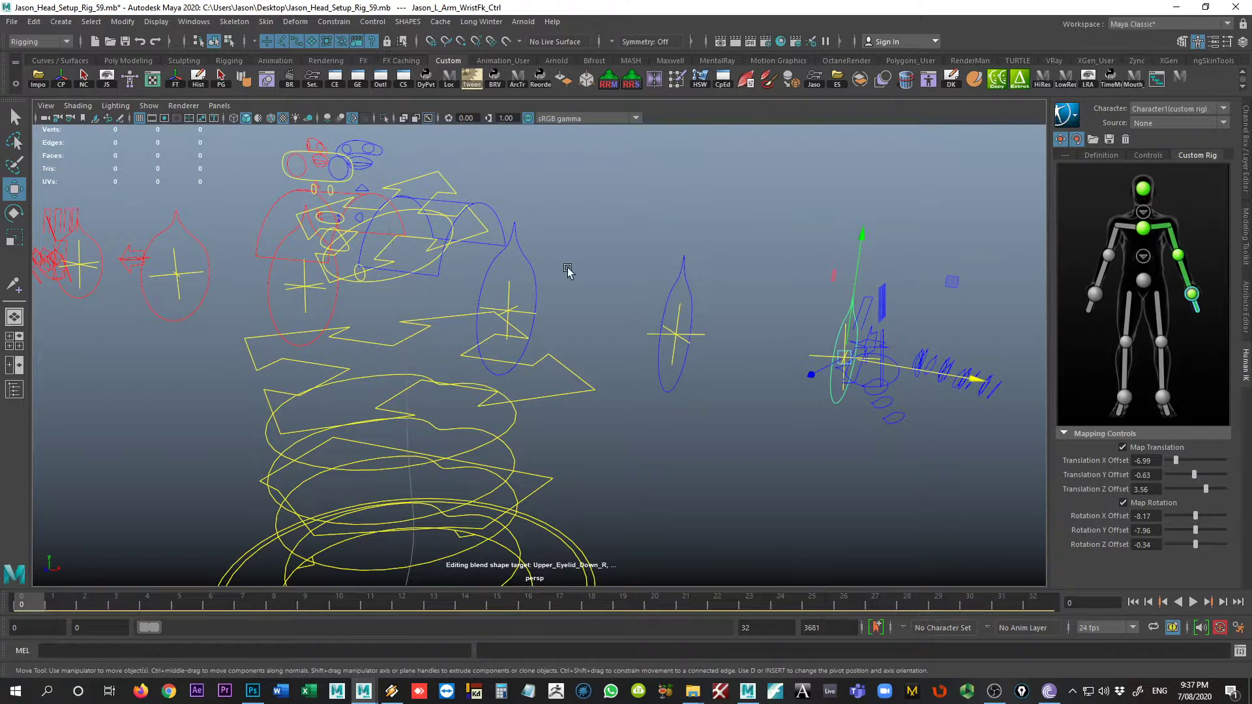
# Map the right clavicle control to the figure's right clavicle
pyautogui.keyDown('alt'); pyautogui.moveTo(567, 271); pyautogui.dragTo(758, 300, button='middle'); pyautogui.keyUp('alt')
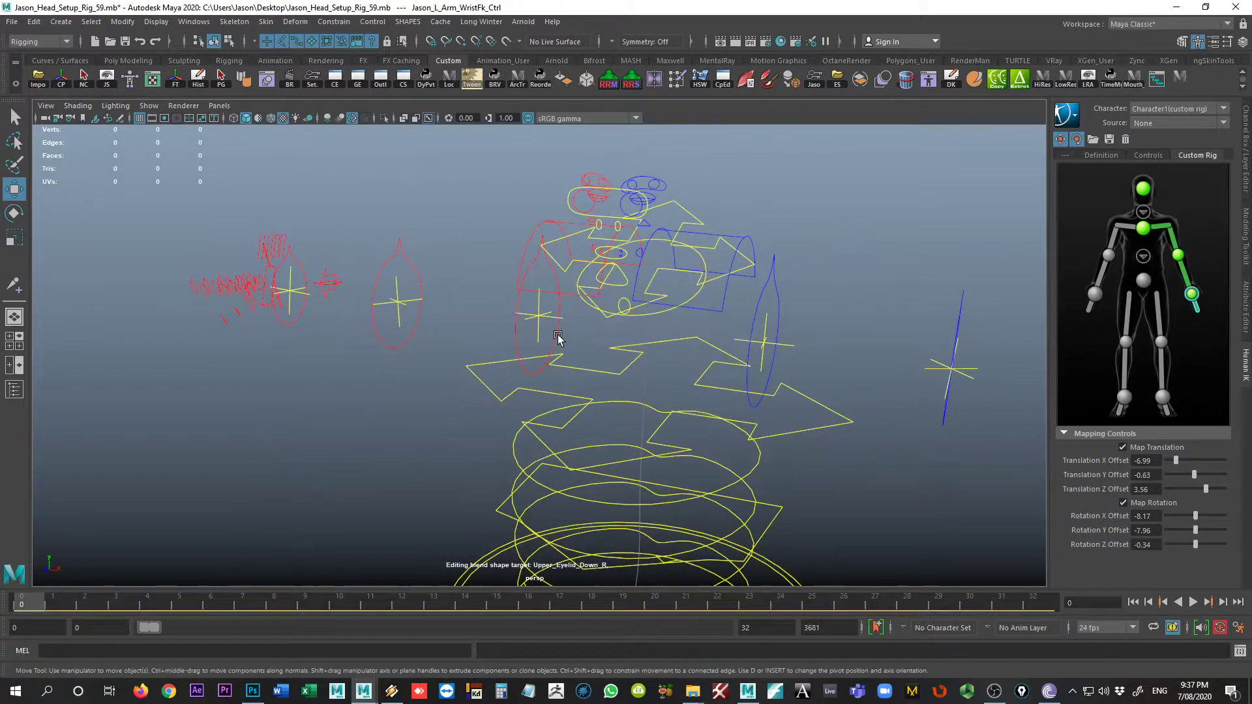
pyautogui.click(559, 341)
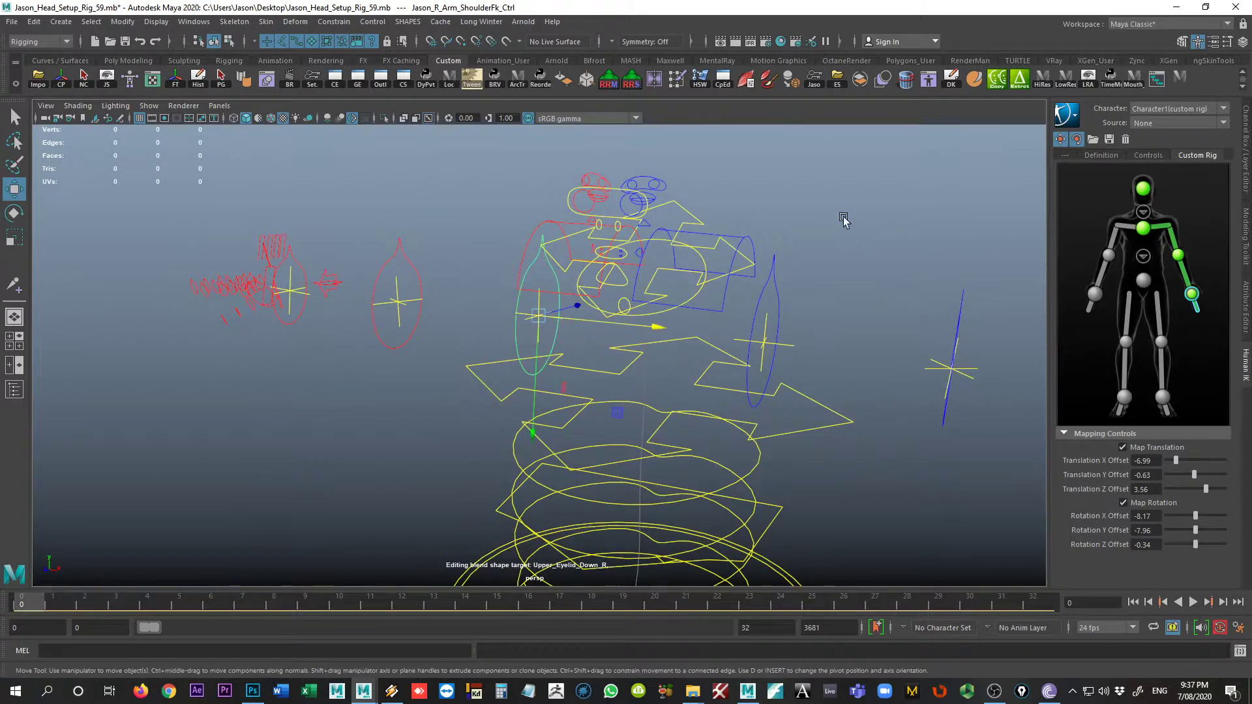
pyautogui.click(544, 229)
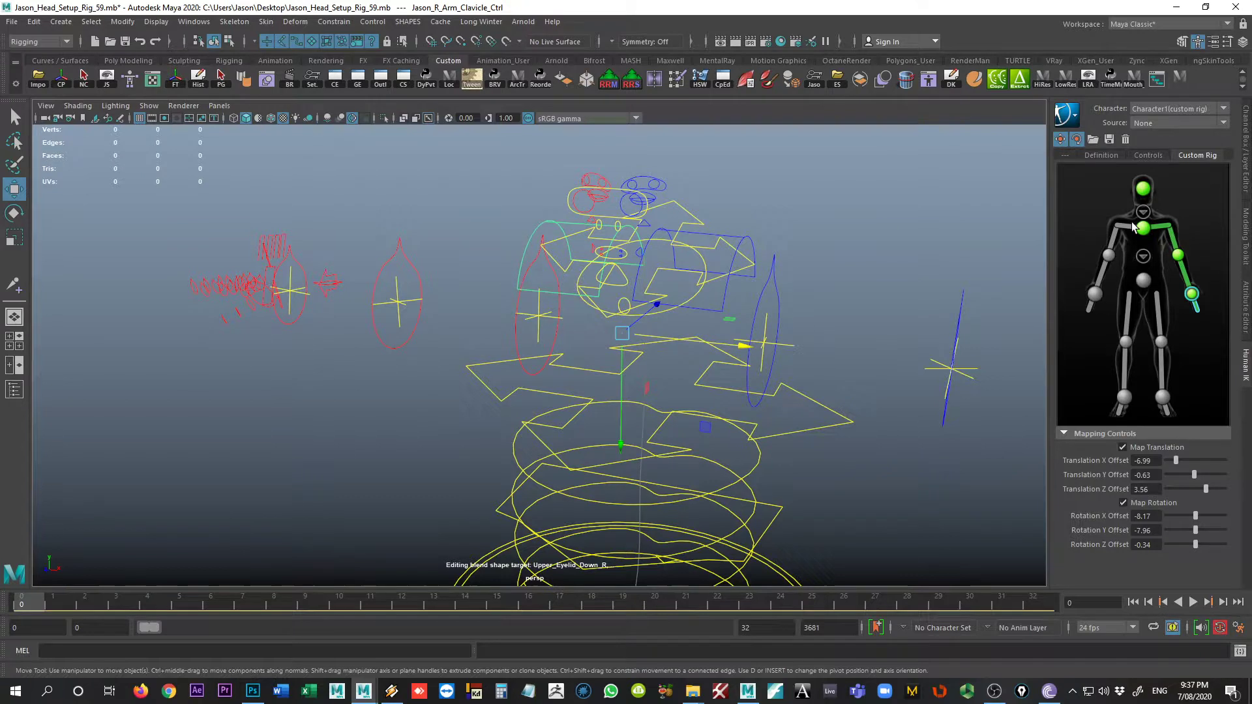
pyautogui.rightClick(1116, 225)
pyautogui.click(1140, 236)
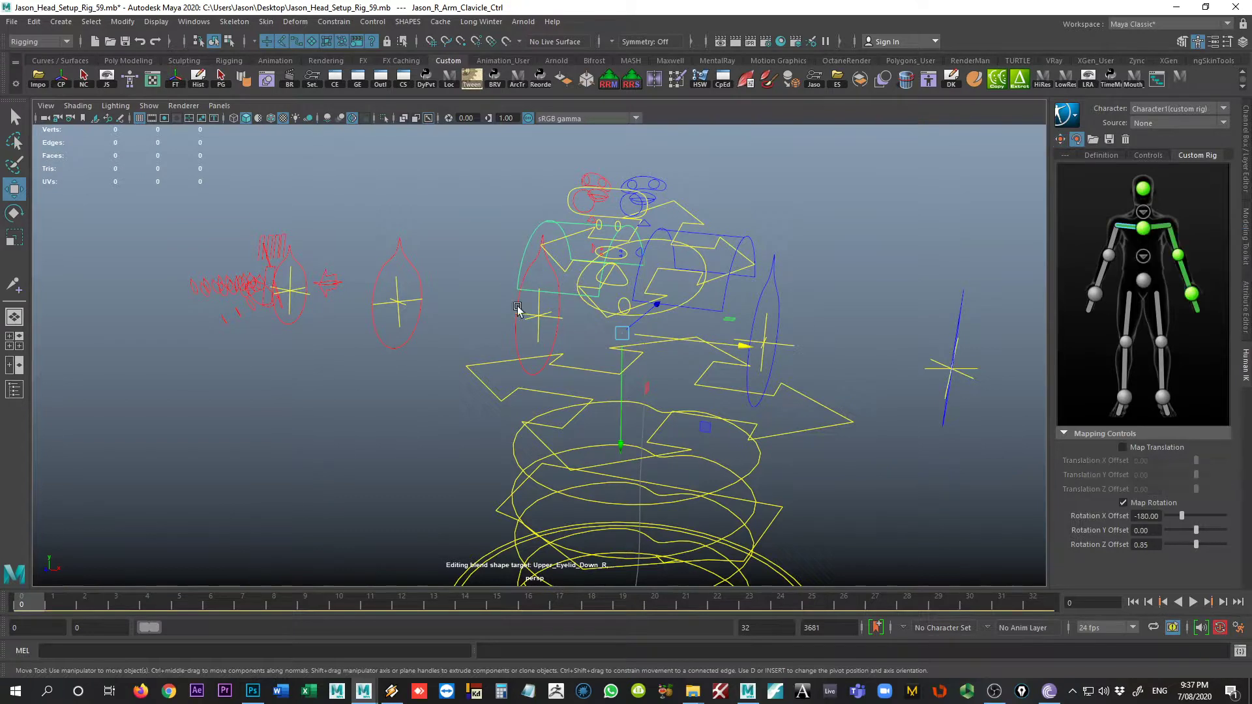
# Map the right shoulder, elbow and wrist FK controls to the right arm, and select the root control
pyautogui.click(515, 342)
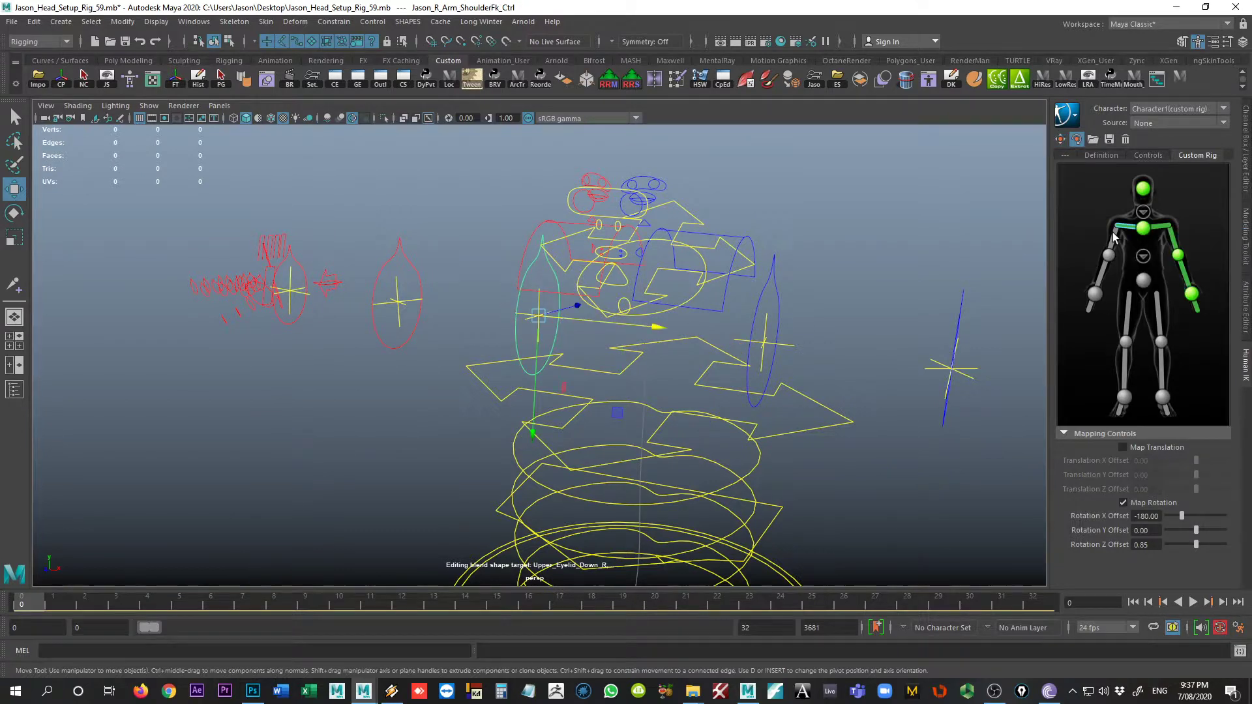
pyautogui.rightClick(1115, 237)
pyautogui.click(1129, 245)
pyautogui.click(373, 344)
pyautogui.rightClick(1102, 261)
pyautogui.click(1117, 268)
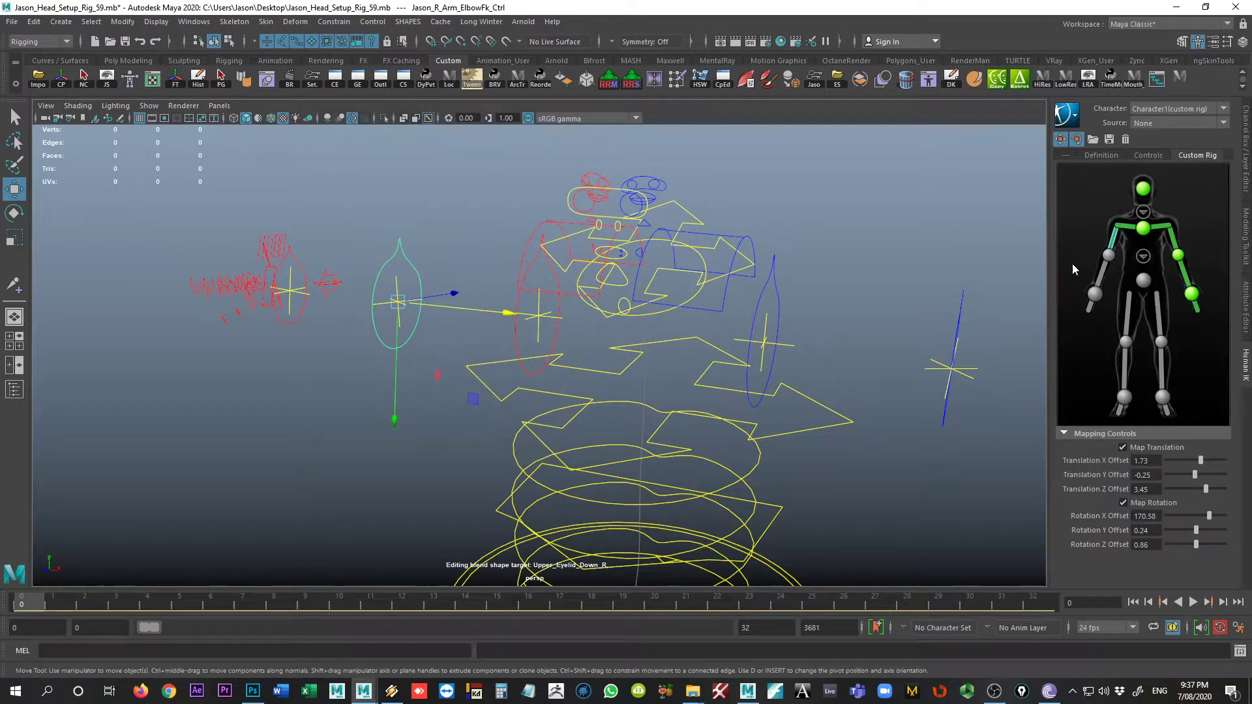
pyautogui.click(294, 324)
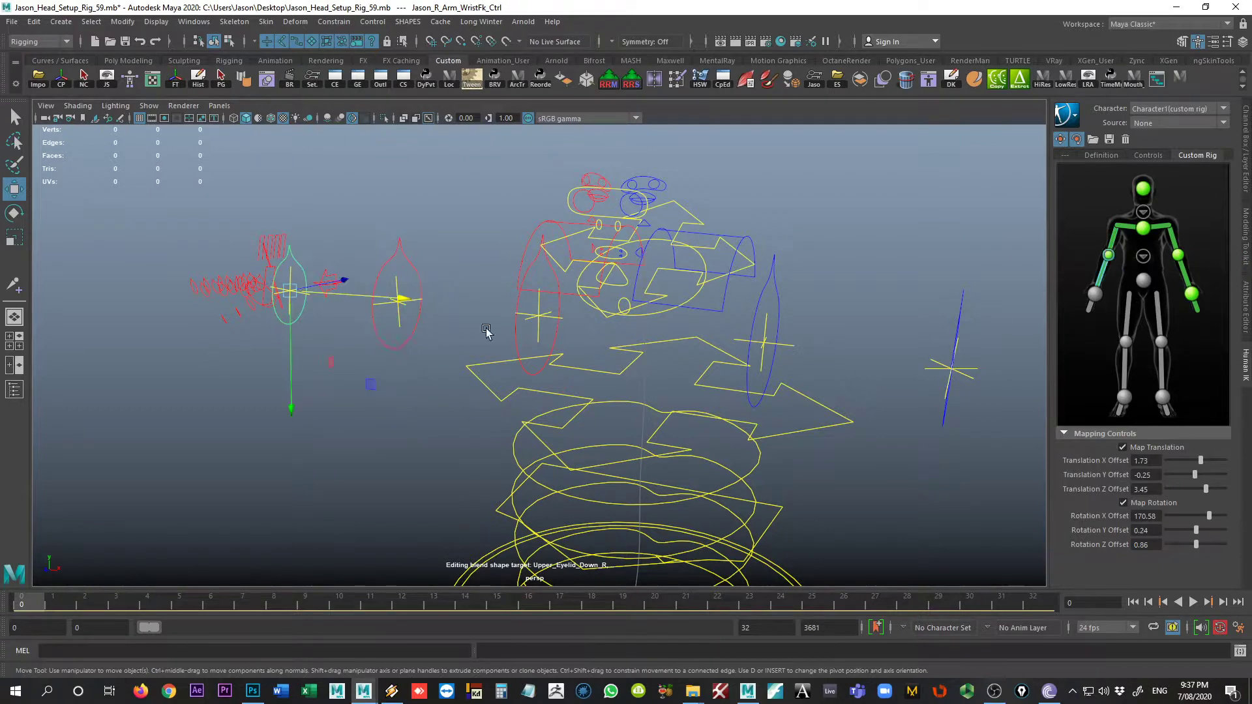
pyautogui.rightClick(1095, 300)
pyautogui.click(1101, 304)
pyautogui.keyDown('alt'); pyautogui.moveTo(521, 338); pyautogui.dragTo(687, 392); pyautogui.keyUp('alt')
pyautogui.click(730, 420)
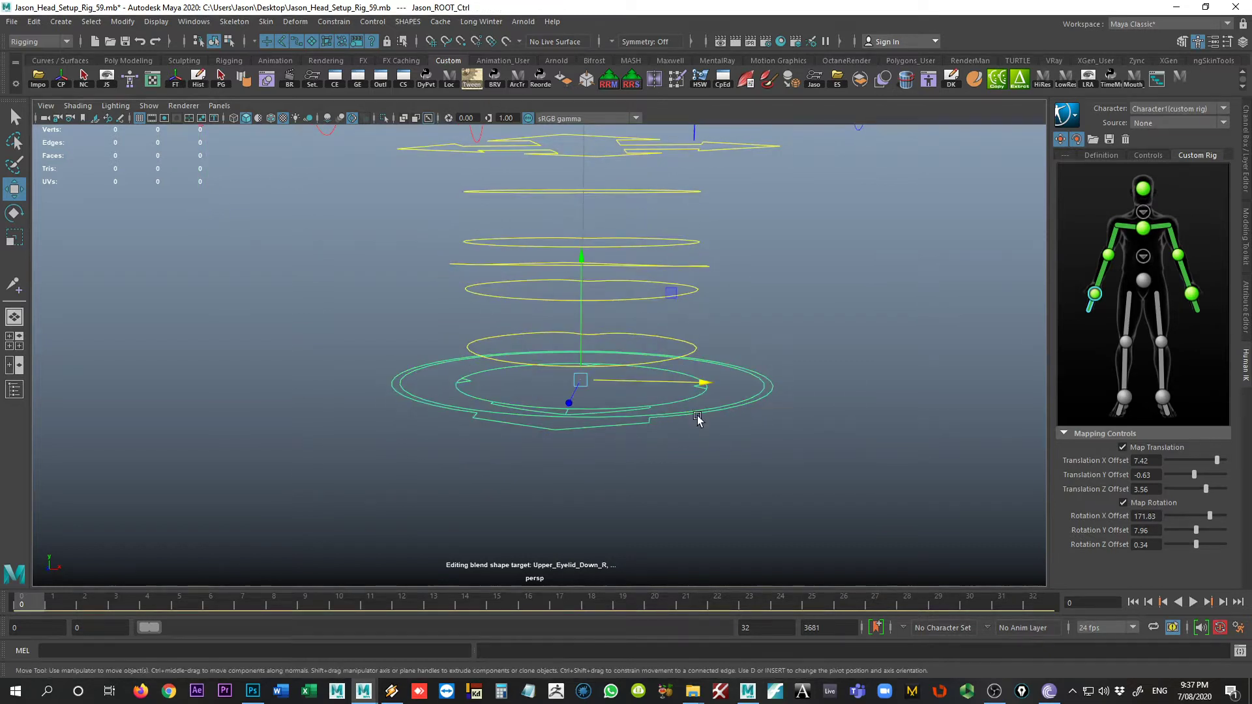
# Assign the root control to the hips and show the figure's spine detail view
pyautogui.rightClick(1145, 284)
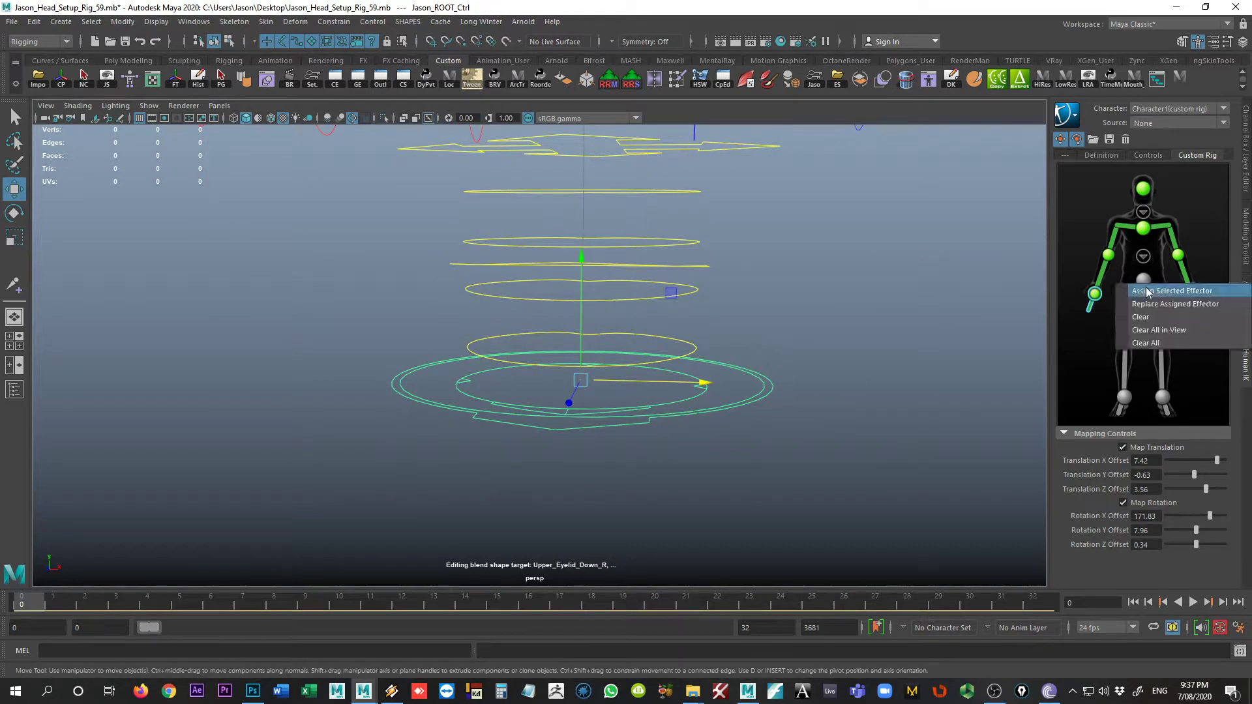
pyautogui.click(1151, 290)
pyautogui.click(1143, 257)
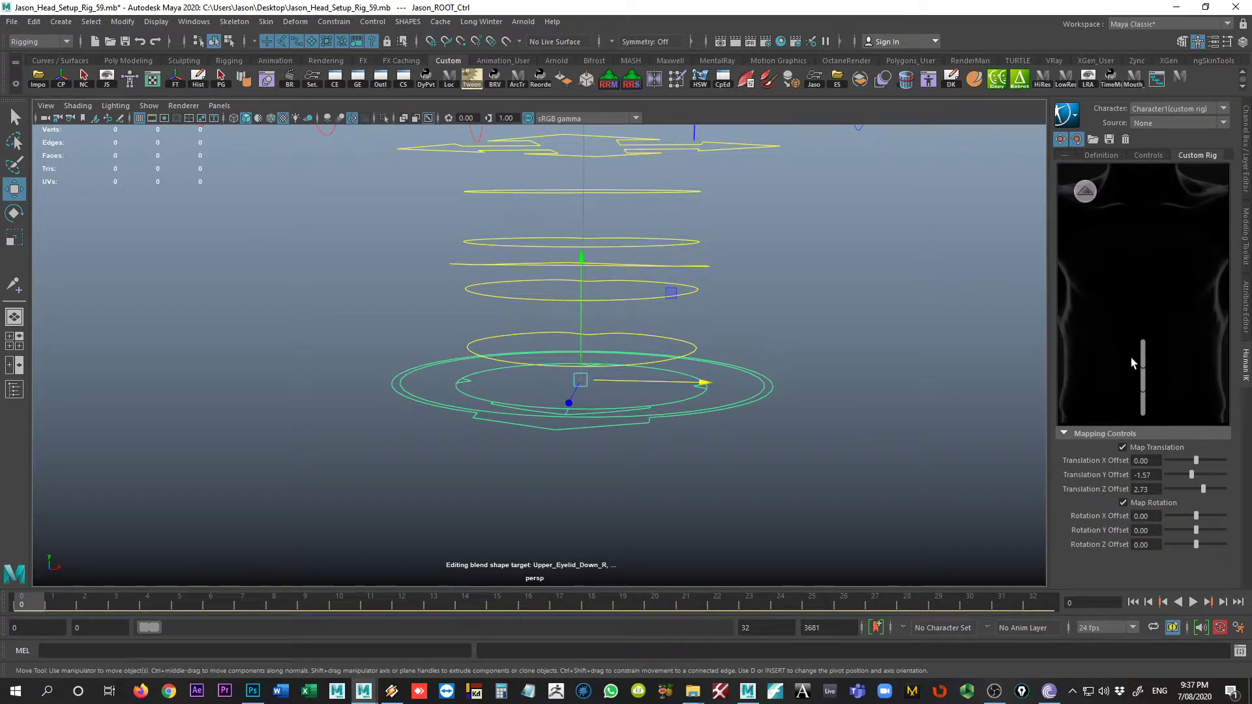
pyautogui.keyDown('alt'); pyautogui.moveTo(682, 372); pyautogui.dragTo(620, 327); pyautogui.keyUp('alt')
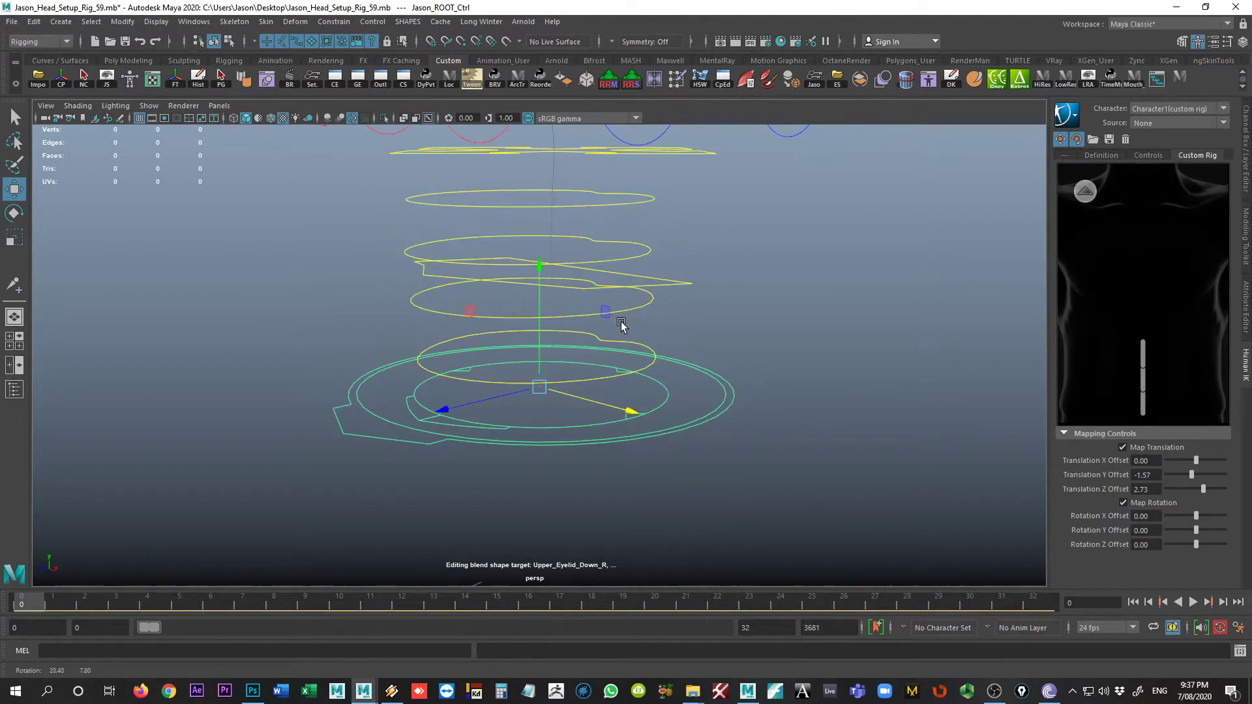
# Show joints again, maximize the side view, and select the second spine FK control
pyautogui.click(149, 109)
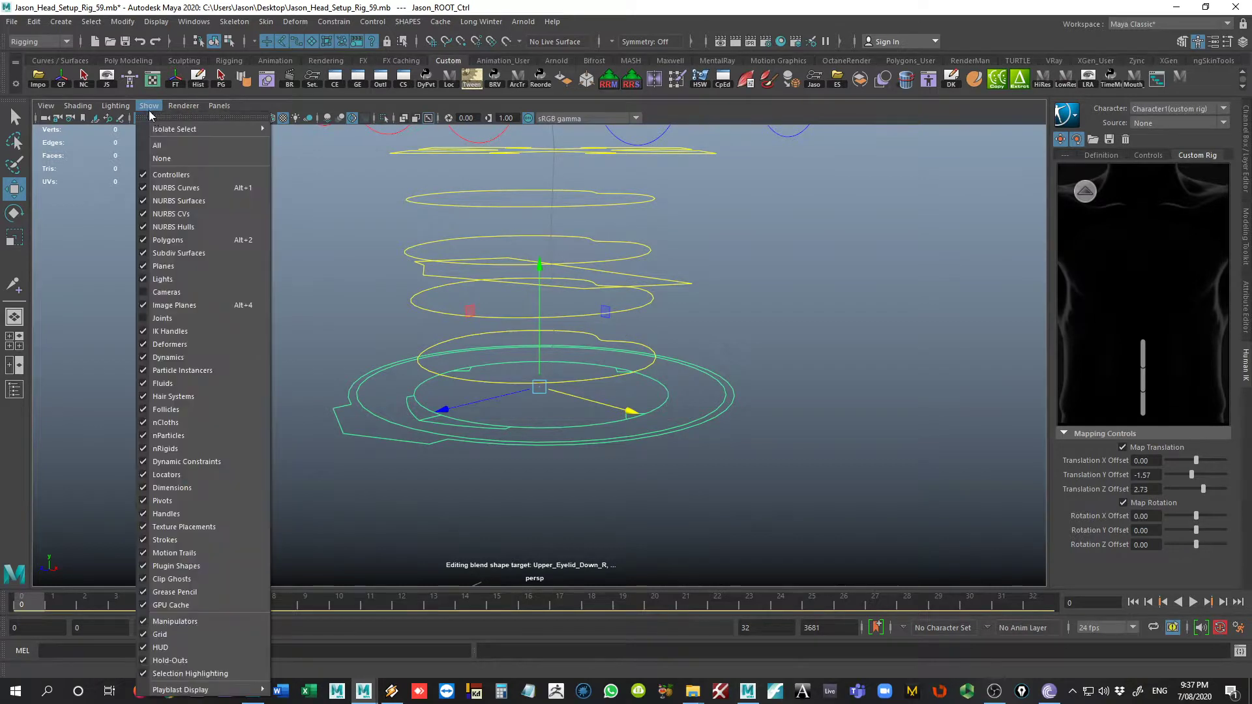
pyautogui.click(185, 319)
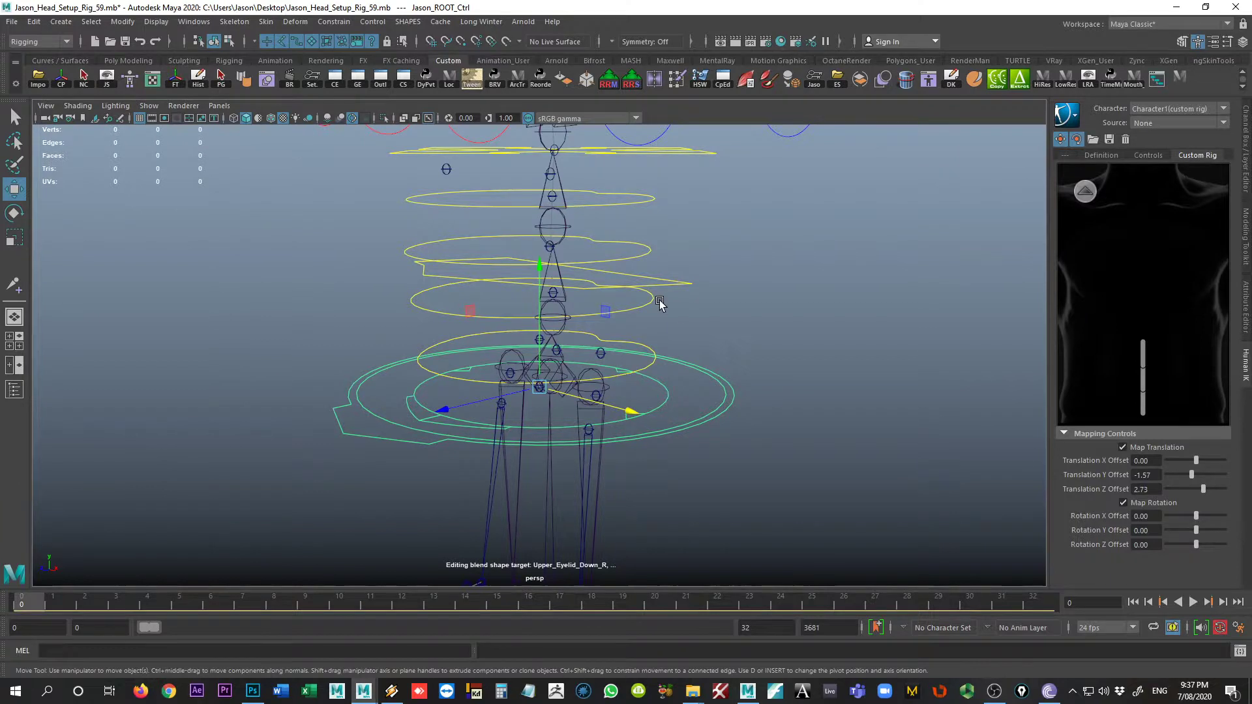
pyautogui.press('space')
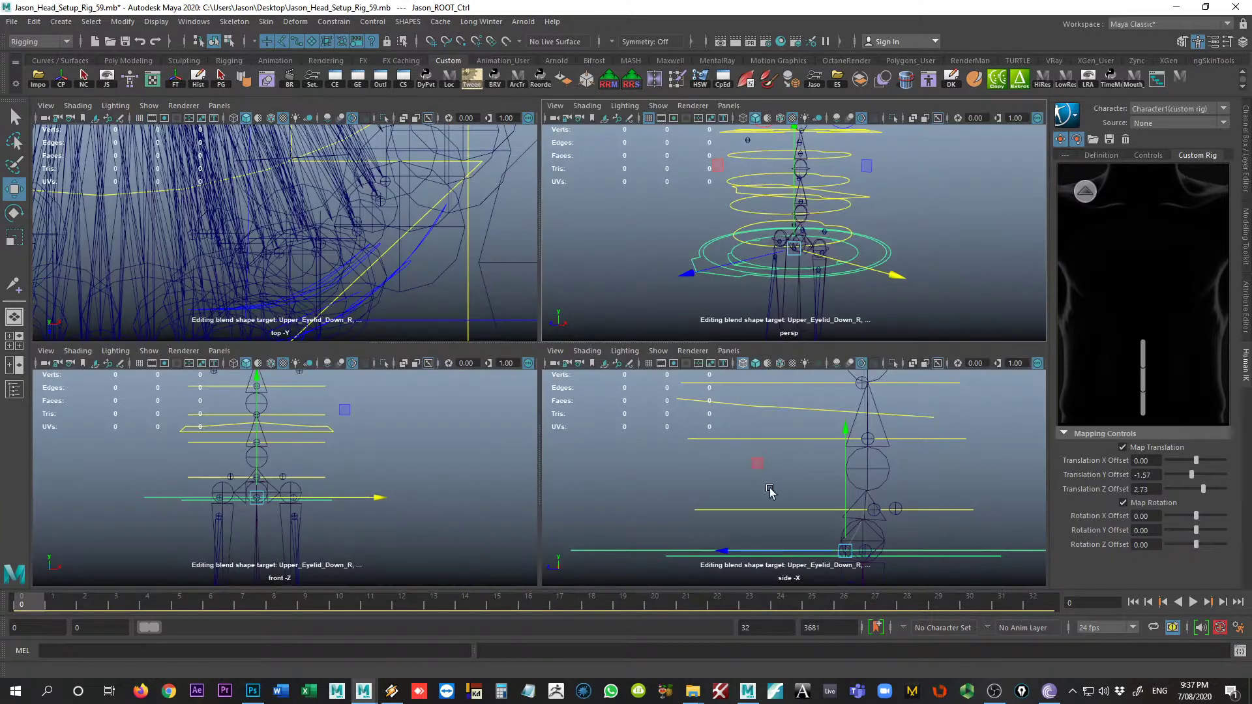
pyautogui.press('space')
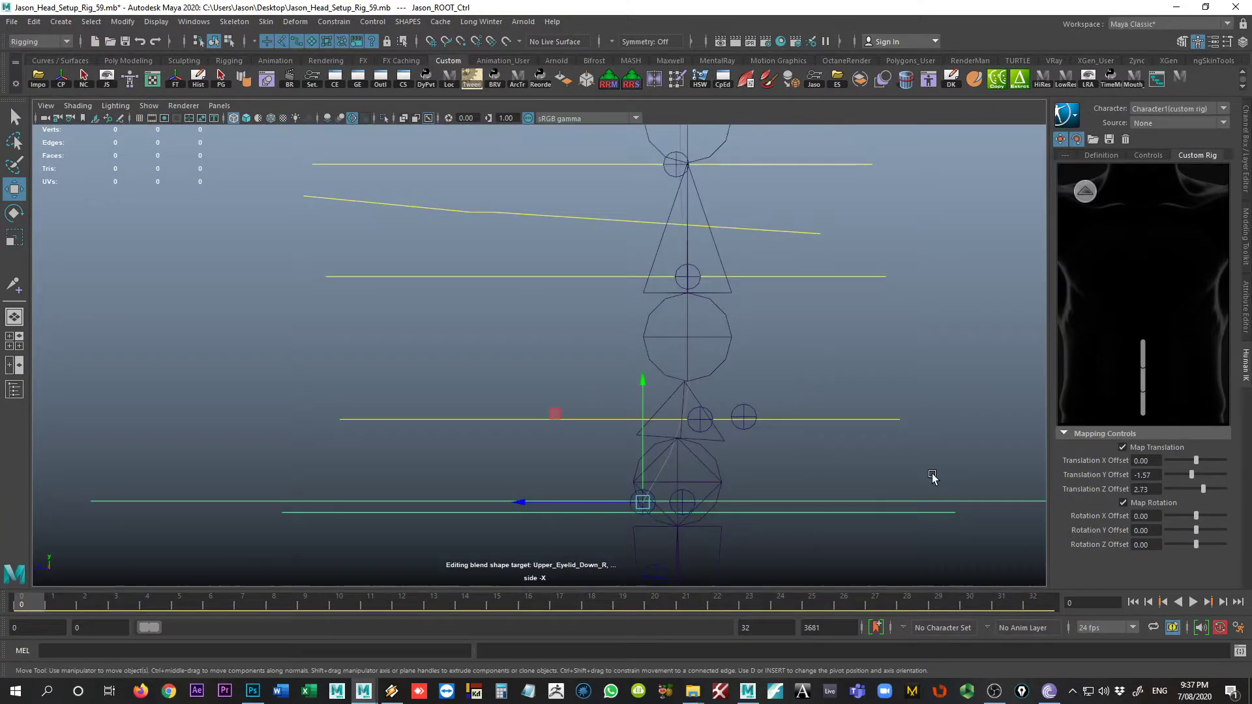
pyautogui.scroll(-1, 562, 388)
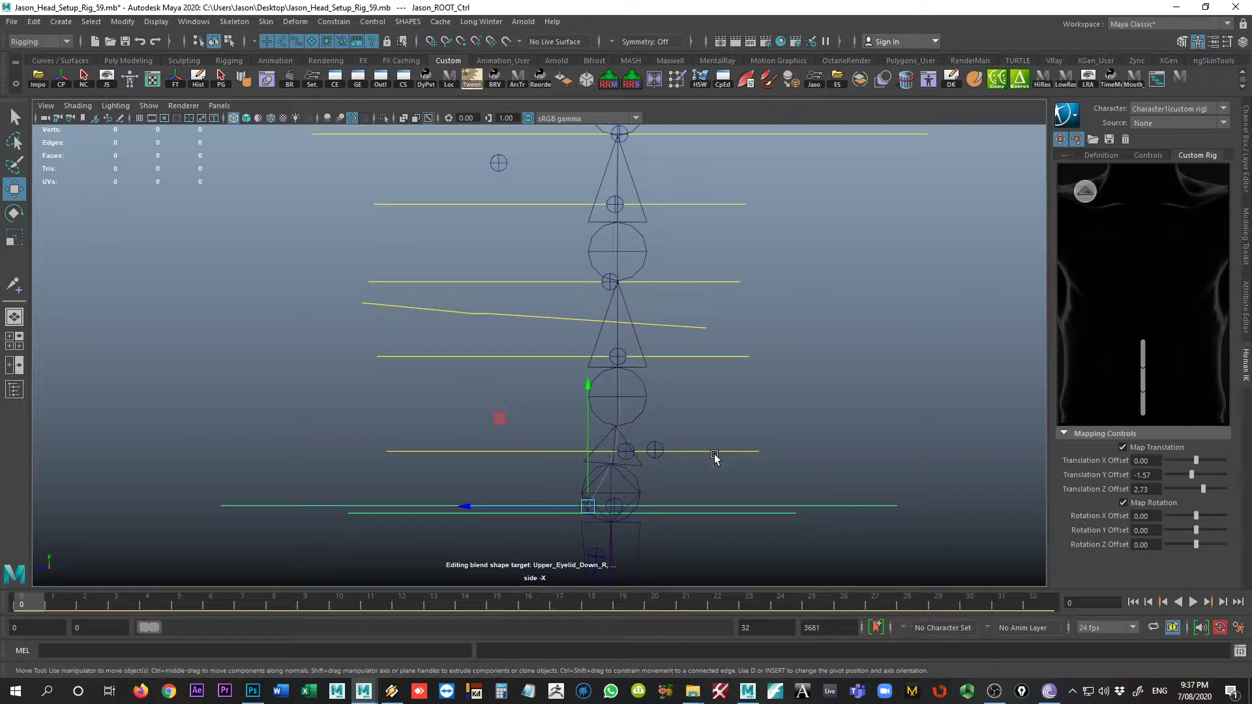
pyautogui.keyDown('alt'); pyautogui.moveTo(718, 382); pyautogui.dragTo(719, 409, button='middle'); pyautogui.keyUp('alt')
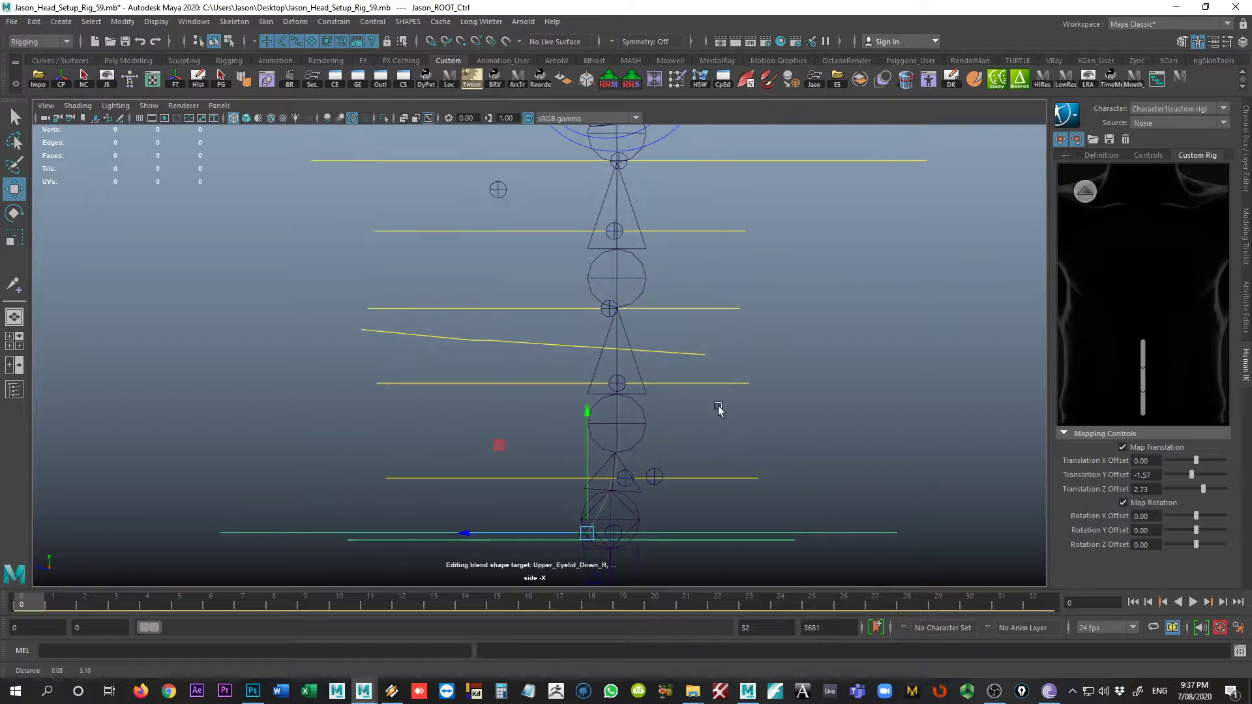
pyautogui.click(679, 383)
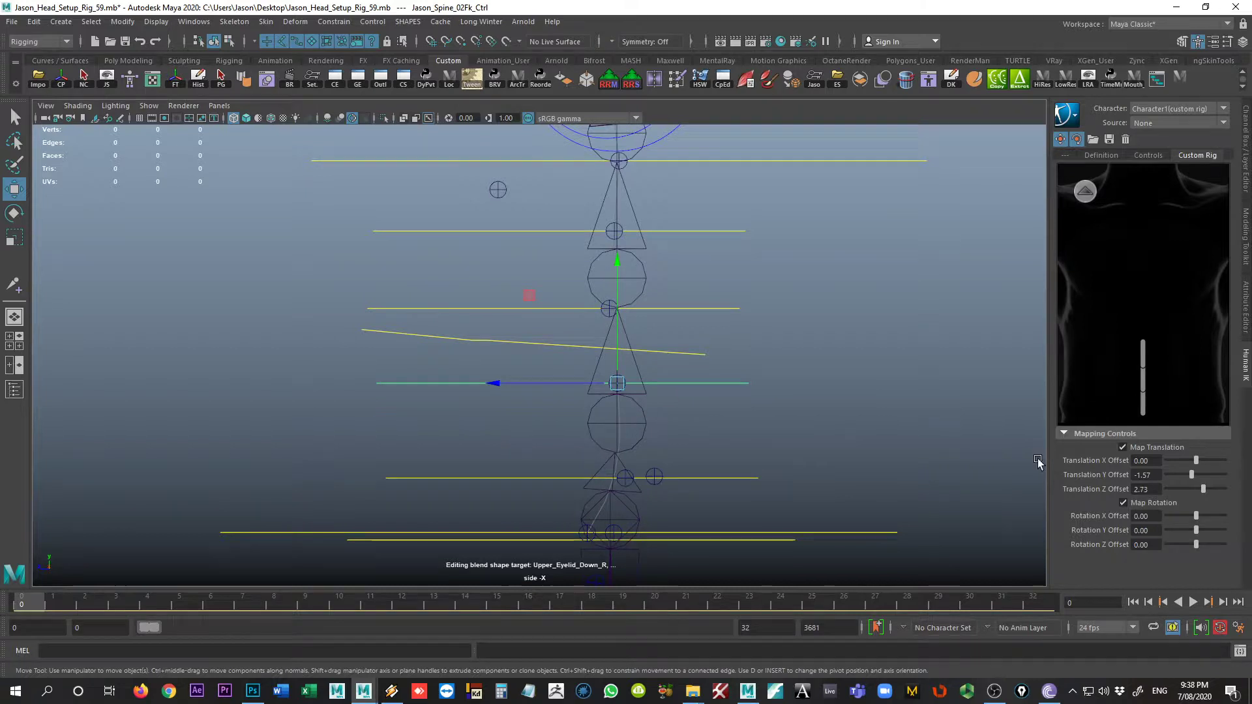
# Assign spine FK controls to the lower and middle spine segments
pyautogui.rightClick(1141, 408)
pyautogui.click(1151, 417)
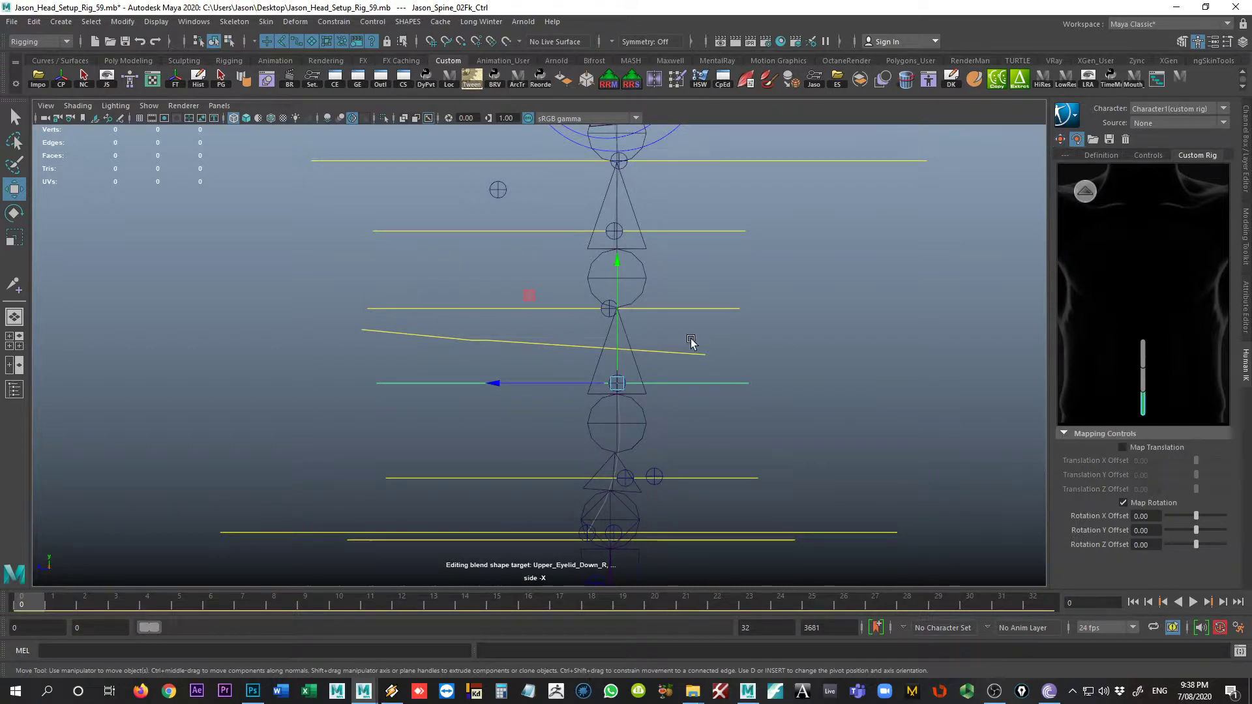
pyautogui.keyDown('alt'); pyautogui.moveTo(737, 299); pyautogui.dragTo(733, 377, button='middle'); pyautogui.keyUp('alt')
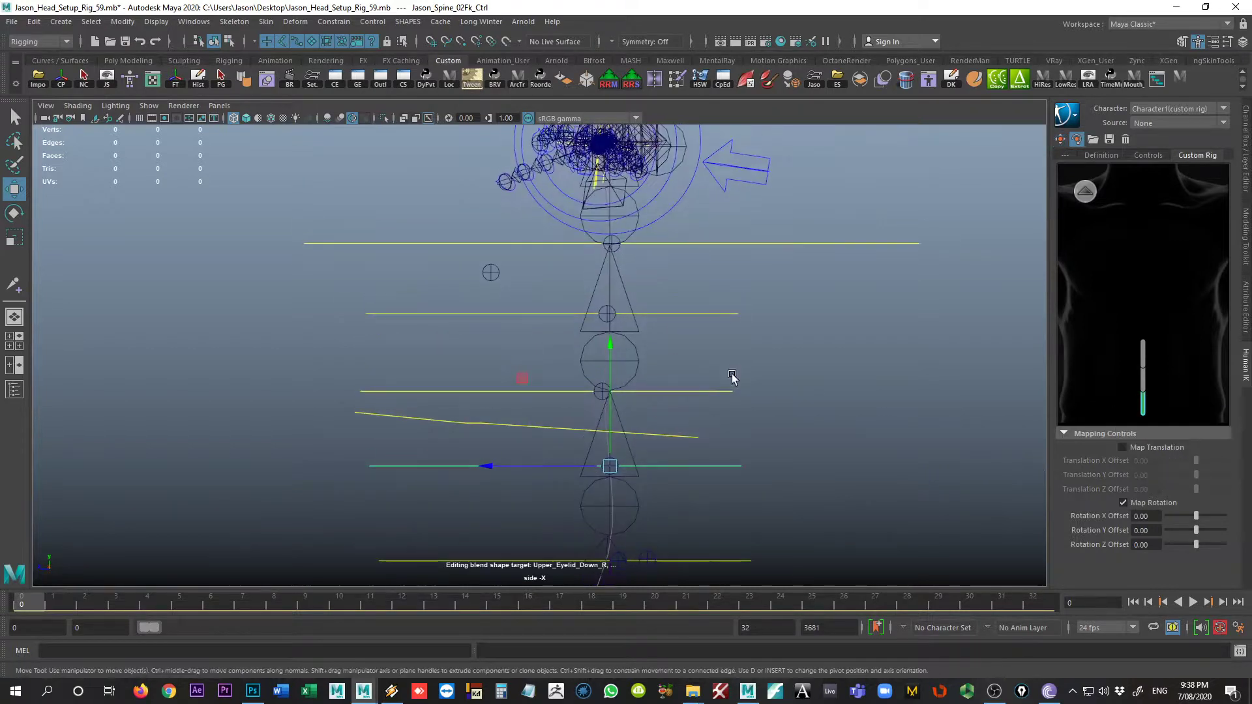
pyautogui.click(680, 391)
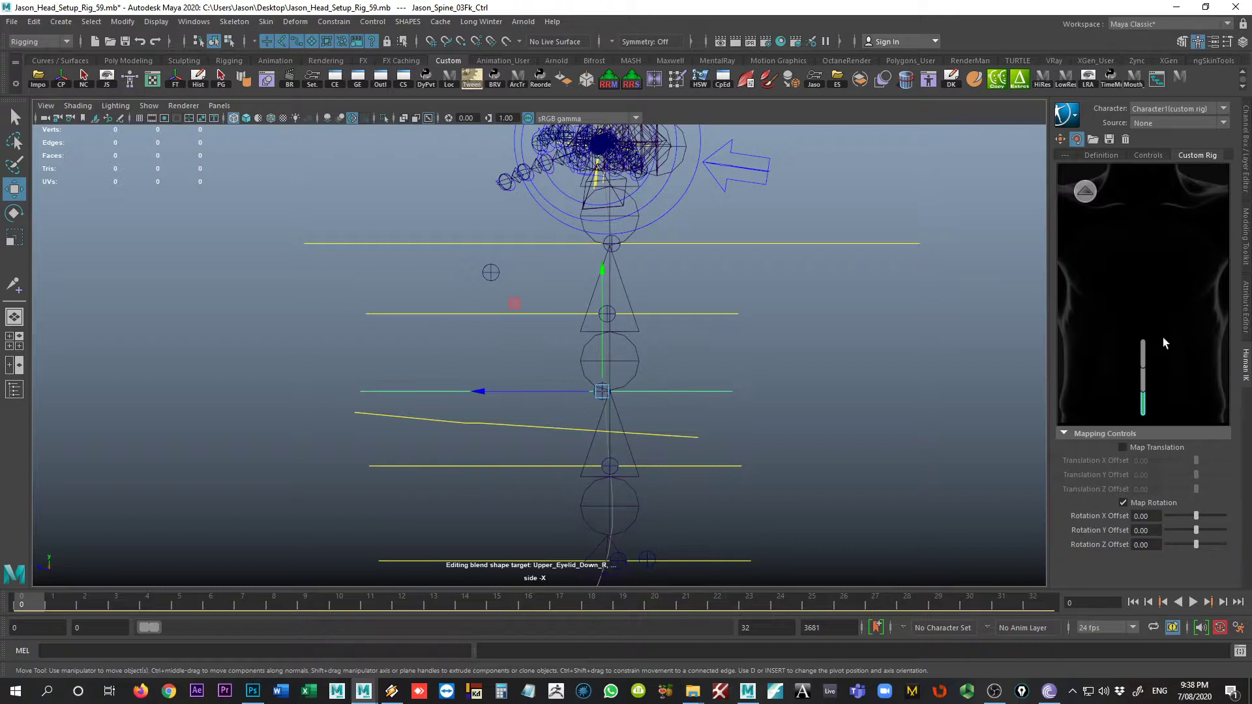
pyautogui.rightClick(1143, 385)
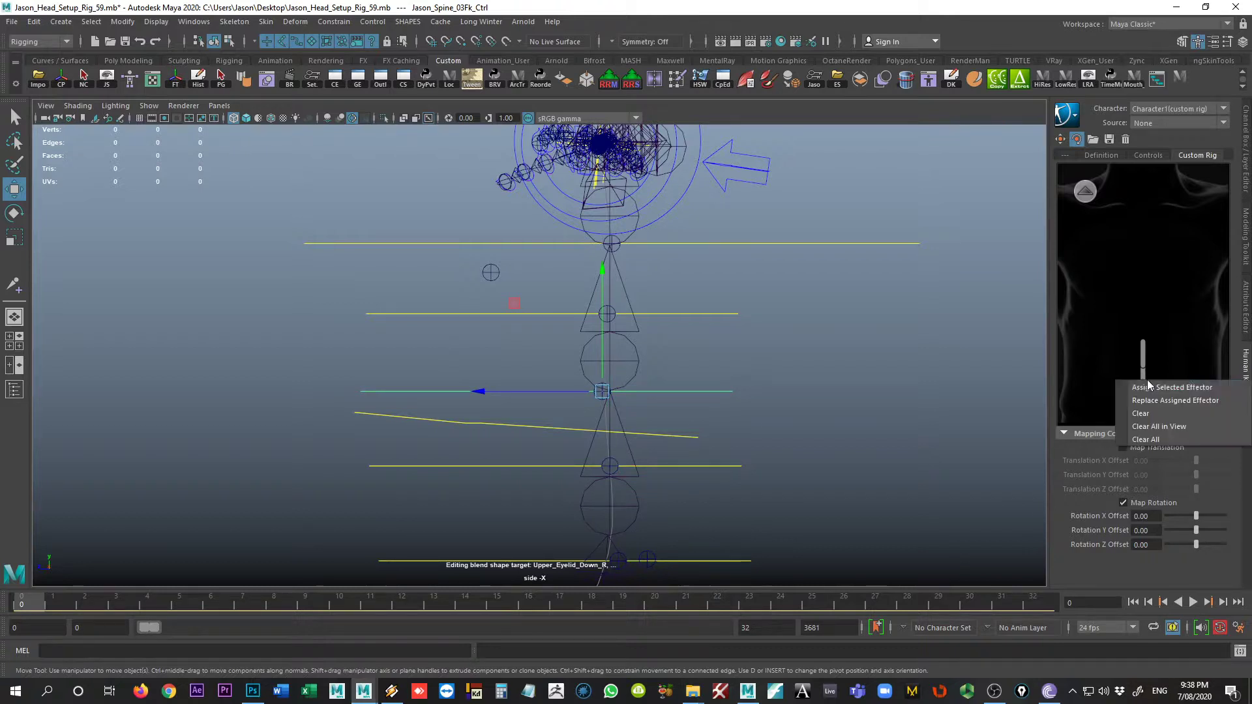
pyautogui.click(1151, 390)
# Map the upper spine FK control to the spine effector
pyautogui.click(668, 315)
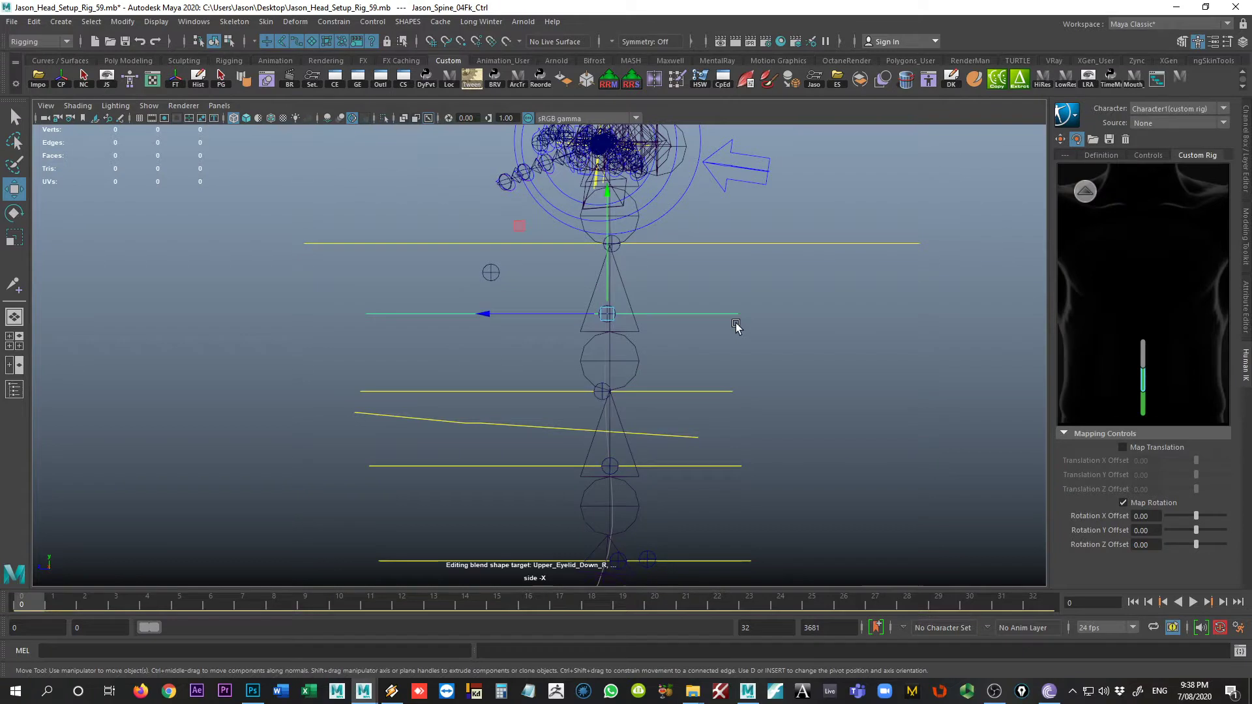
pyautogui.rightClick(1143, 352)
pyautogui.click(1144, 357)
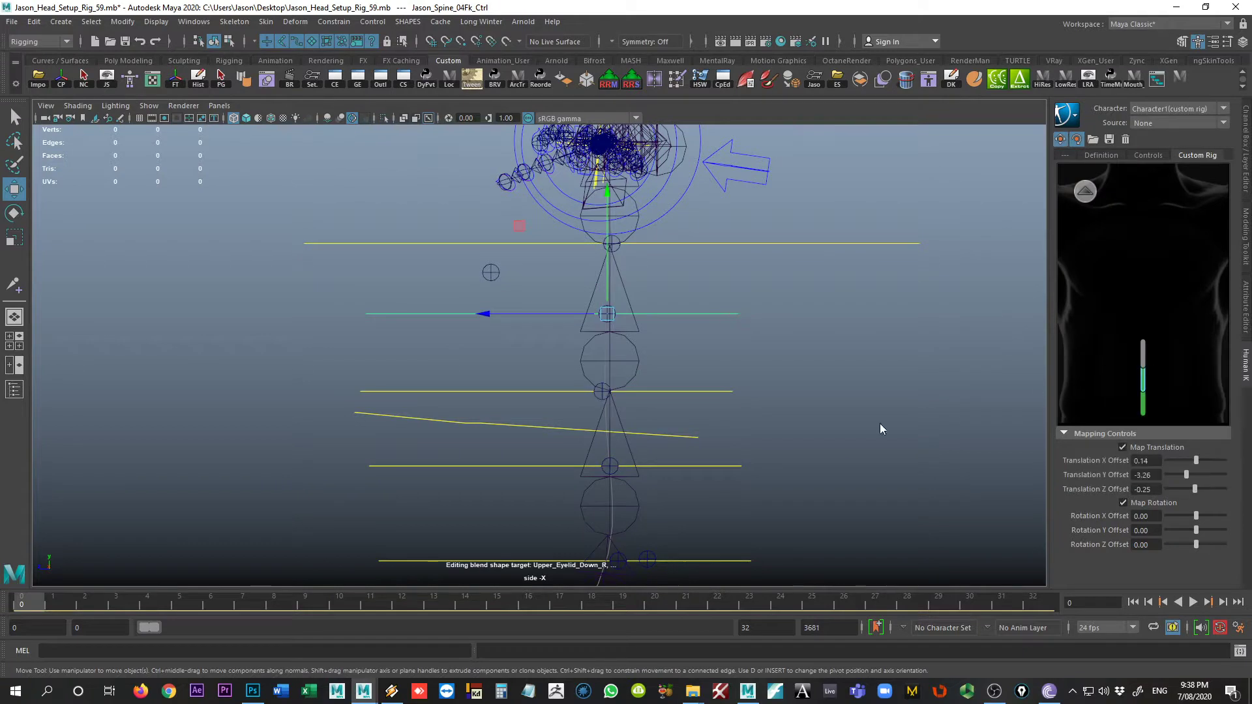
pyautogui.keyDown('alt'); pyautogui.moveTo(722, 441); pyautogui.dragTo(715, 334, button='middle'); pyautogui.keyUp('alt')
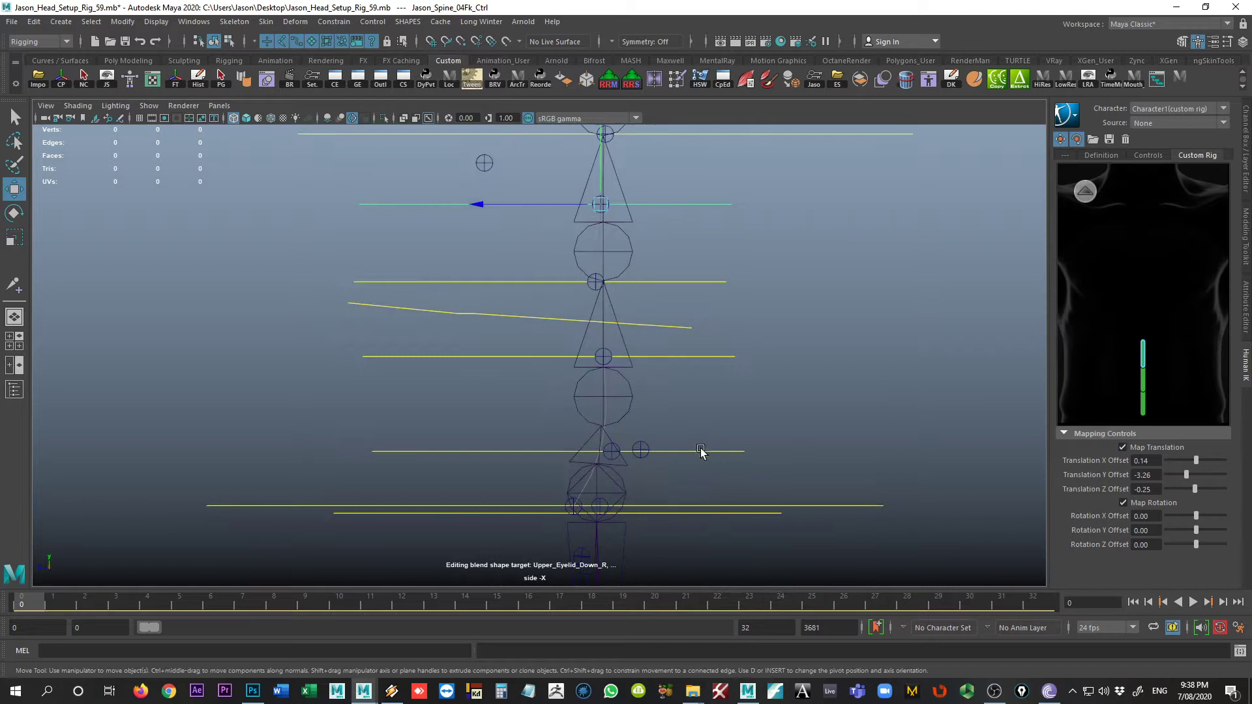
pyautogui.keyDown('alt'); pyautogui.moveTo(613, 225); pyautogui.dragTo(609, 256, button='middle'); pyautogui.keyUp('alt')
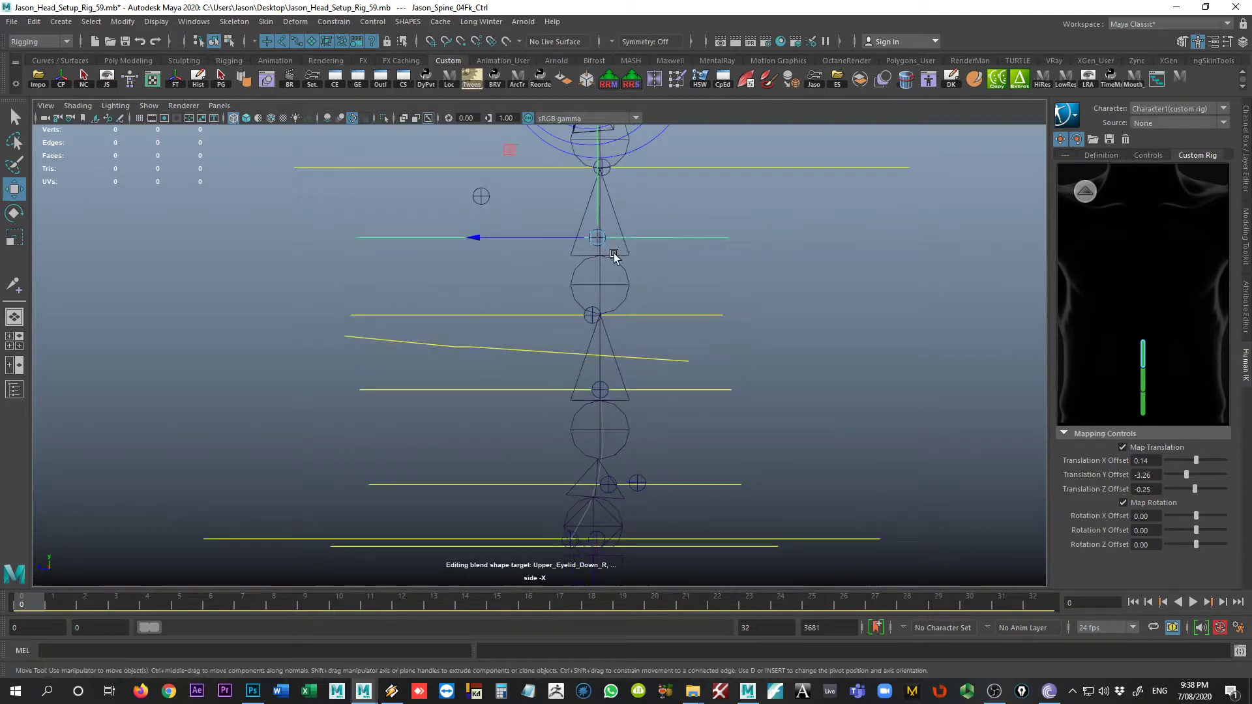
# Select the spine mid IK control, show the Channel Box/Layer Editor, and orbit to view the legs from below
pyautogui.press('space')
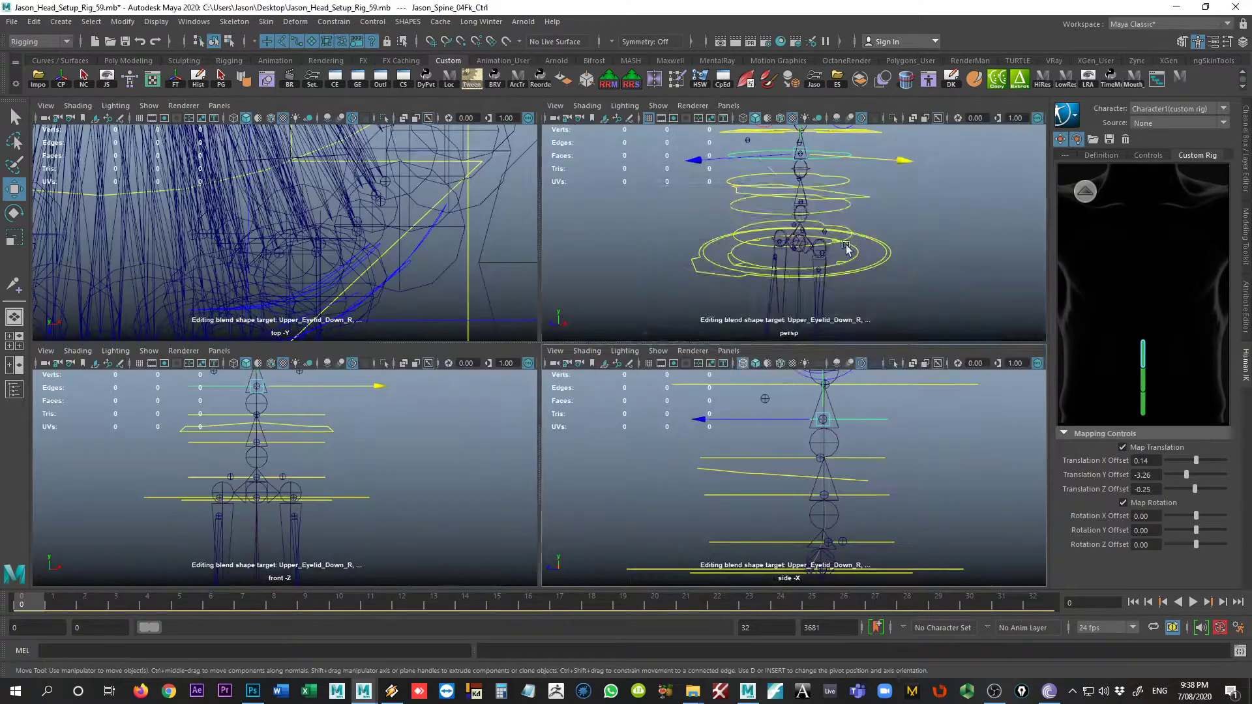
pyautogui.press('space')
pyautogui.click(661, 300)
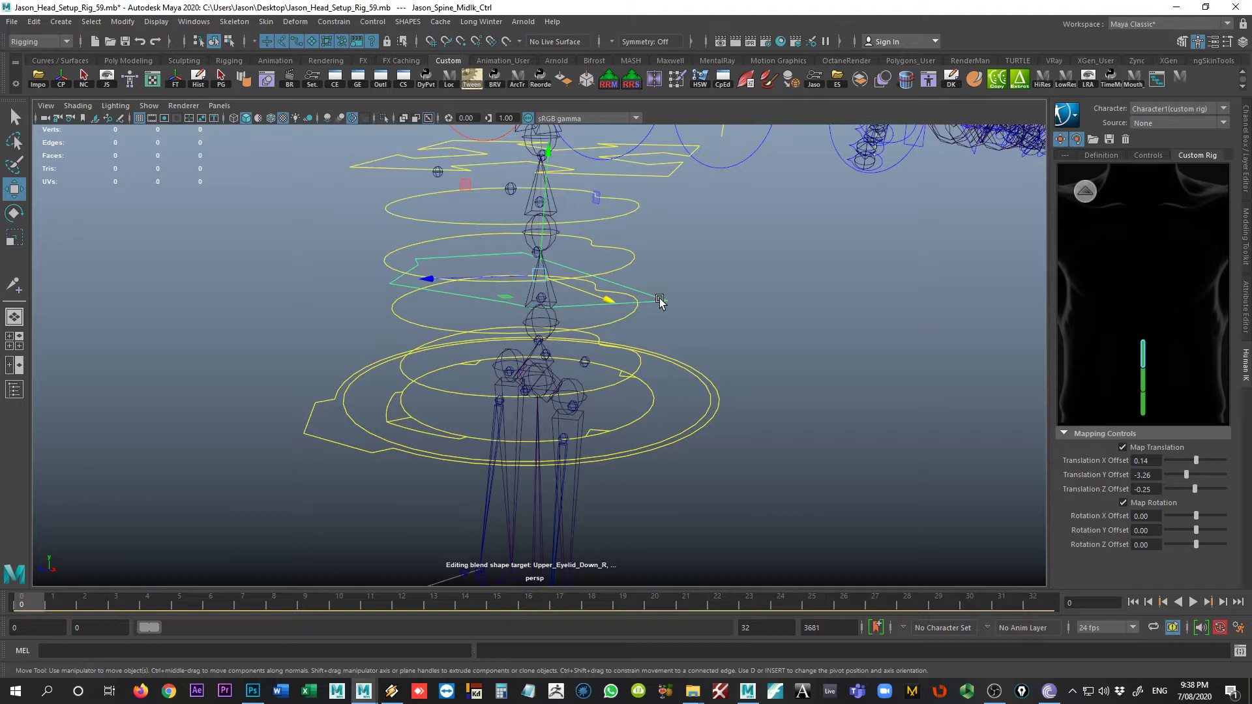
pyautogui.hotkey('ctrl', 'a')
pyautogui.hotkey('ctrl', 'a')
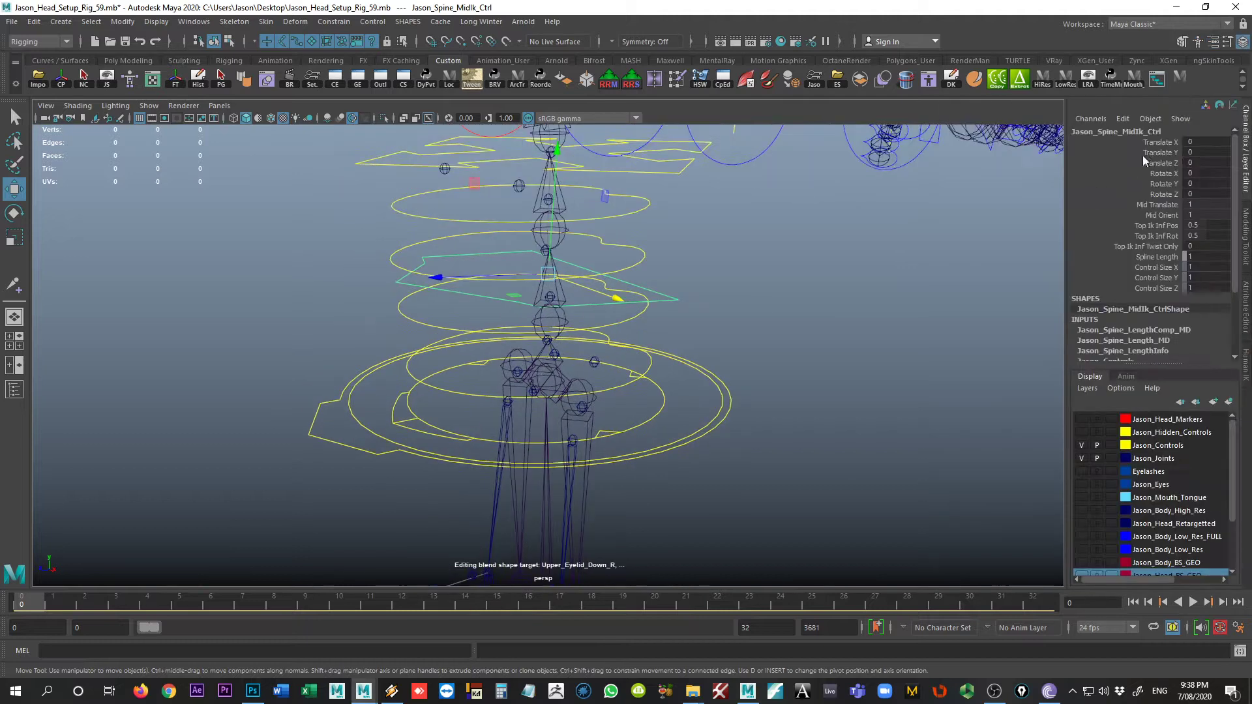
pyautogui.keyDown('alt'); pyautogui.moveTo(770, 264); pyautogui.dragTo(677, 242); pyautogui.keyUp('alt')
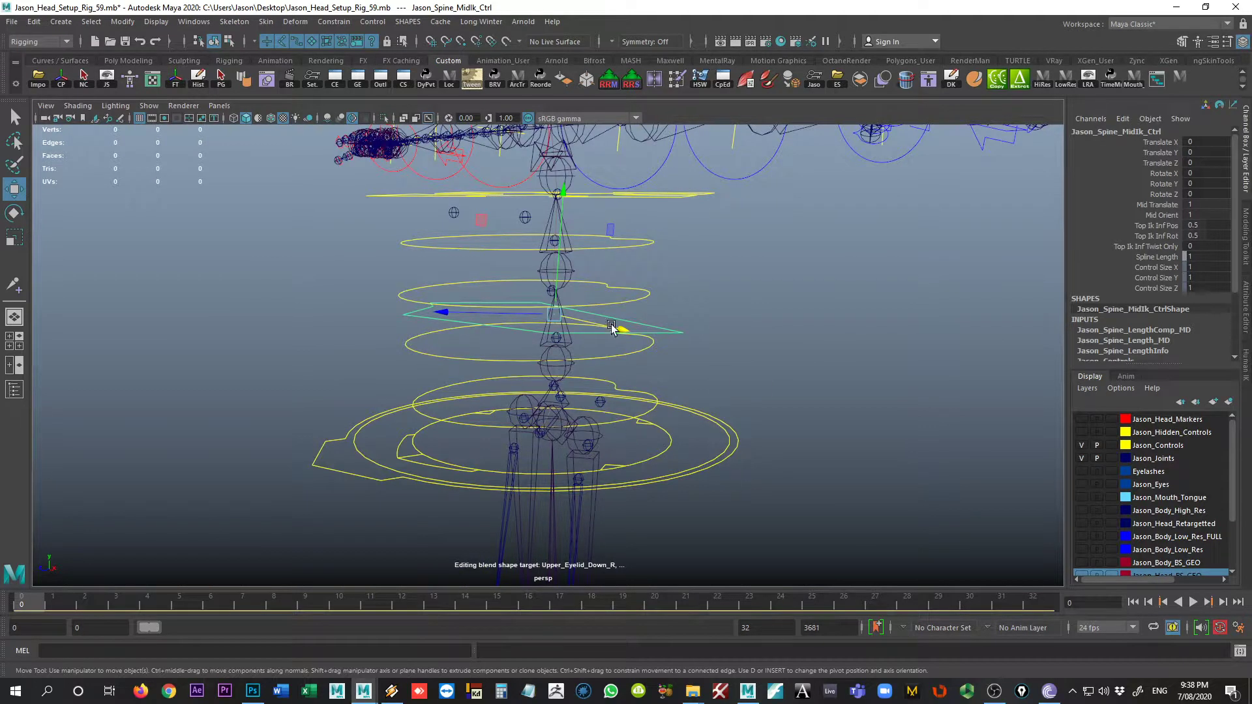
pyautogui.keyDown('alt'); pyautogui.moveTo(860, 332); pyautogui.dragTo(833, 350); pyautogui.keyUp('alt')
pyautogui.press('space')
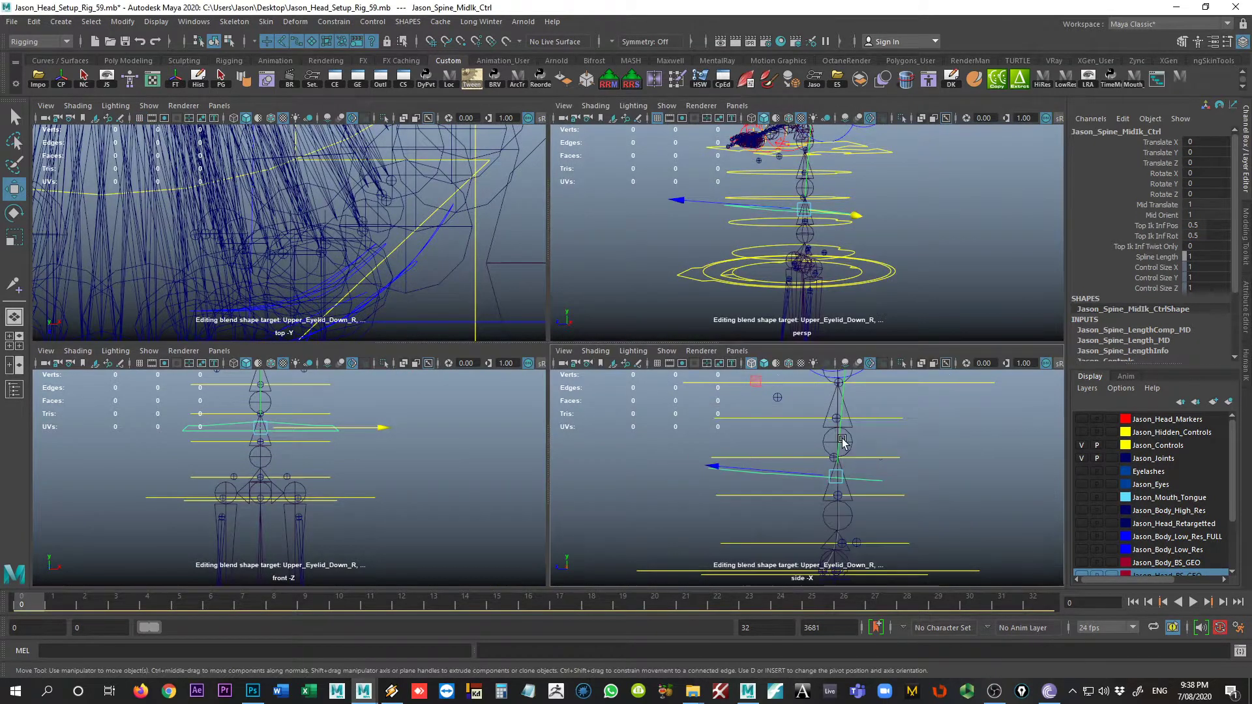
pyautogui.press('space')
pyautogui.press('space')
pyautogui.press('space')
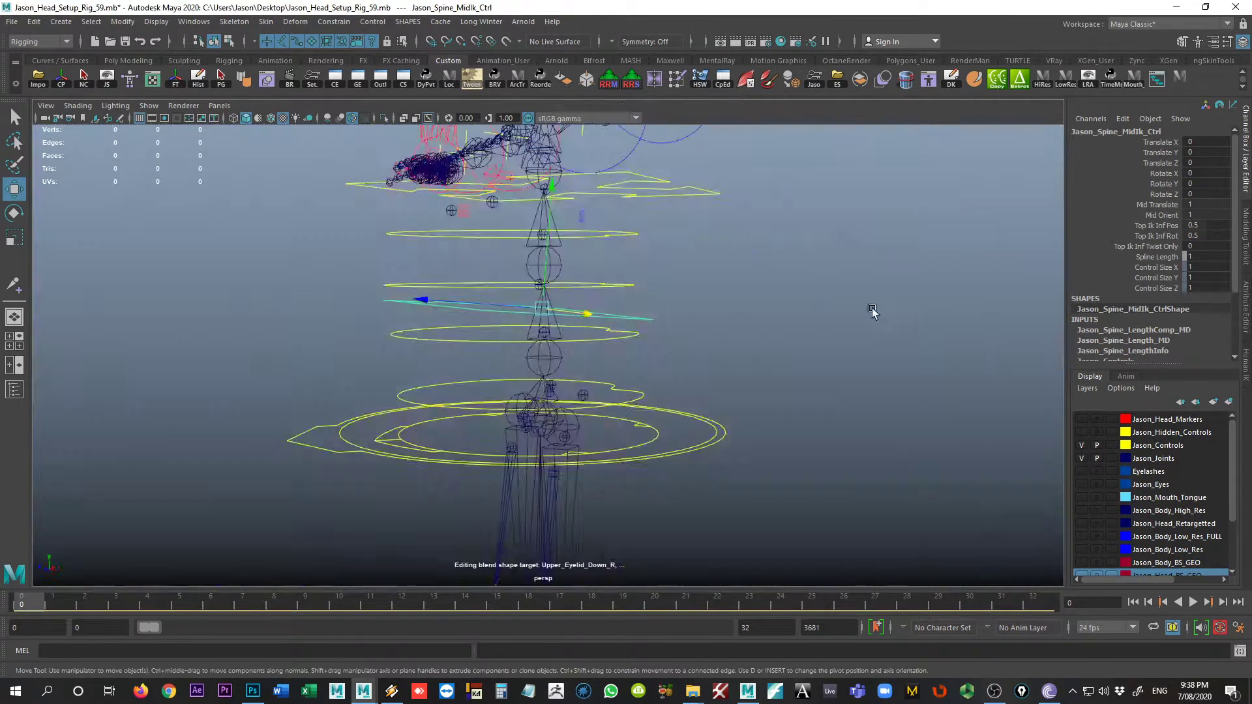
pyautogui.keyDown('alt'); pyautogui.moveTo(872, 311); pyautogui.dragTo(839, 369); pyautogui.keyUp('alt')
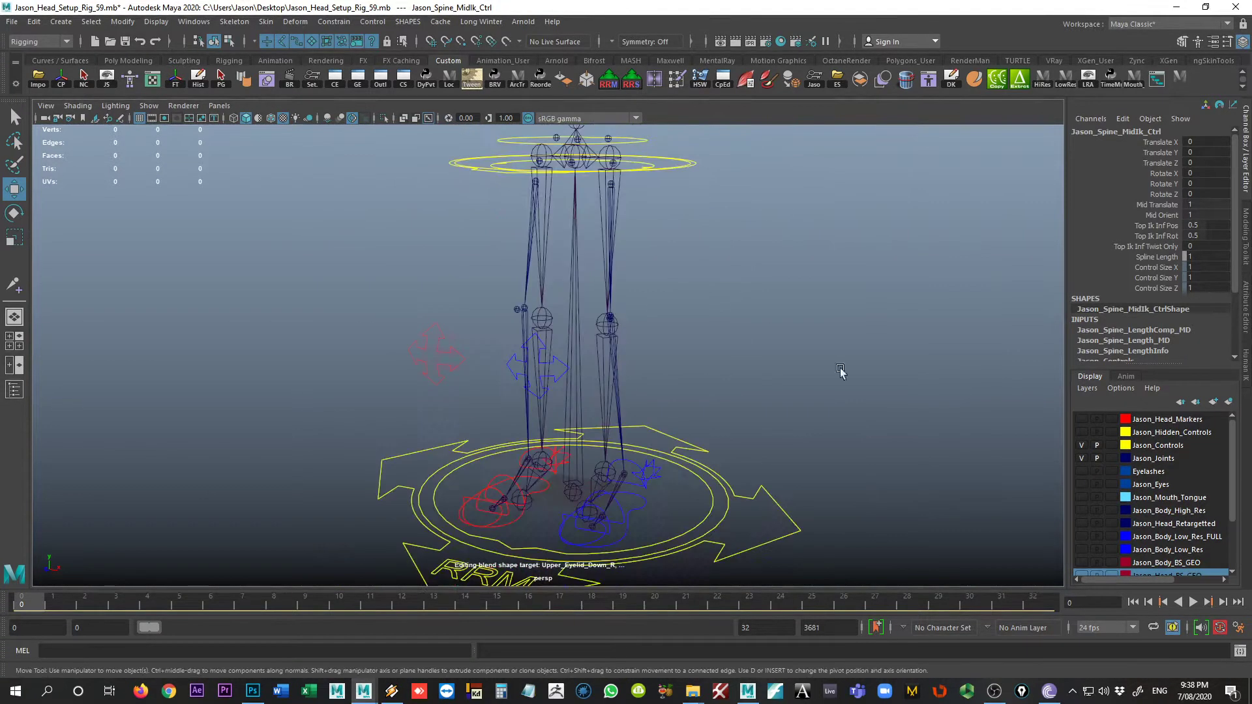
# Reopen the HumanIK full-body picker and map the left foot and knee IK controls to their effectors
pyautogui.click(1245, 366)
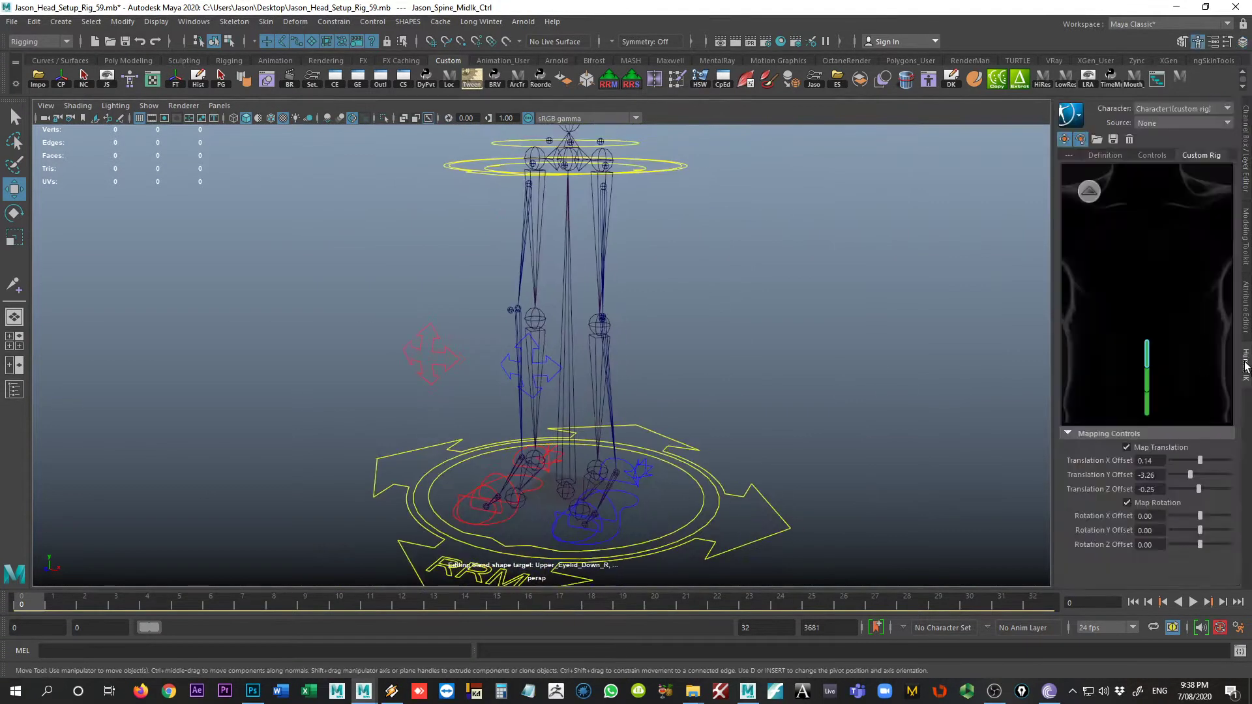
pyautogui.click(1087, 192)
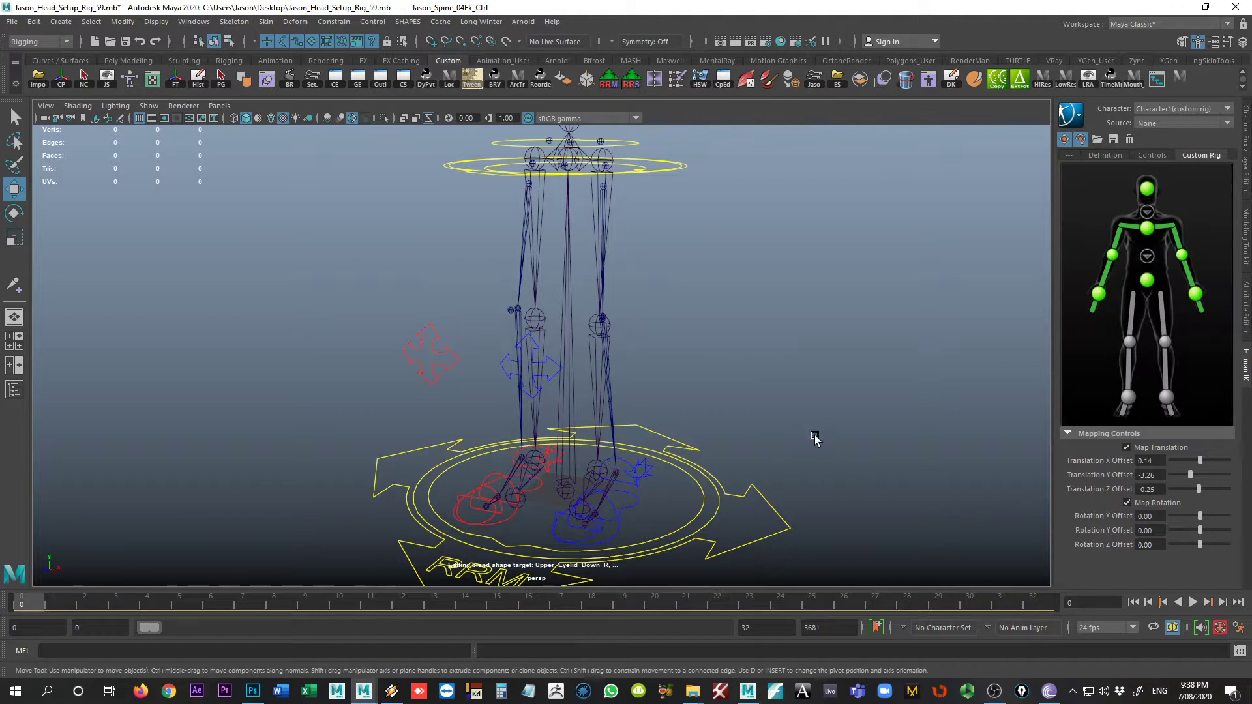
pyautogui.keyDown('alt'); pyautogui.moveTo(816, 439); pyautogui.dragTo(641, 483); pyautogui.keyUp('alt')
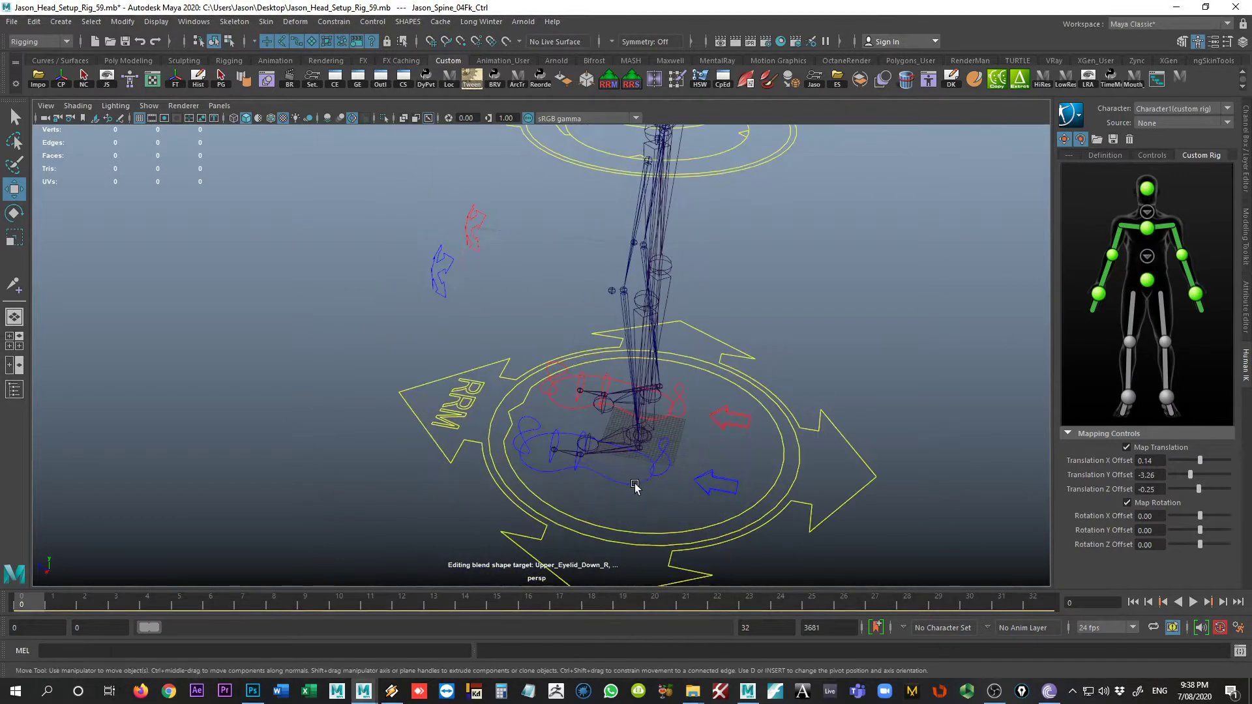
pyautogui.click(636, 486)
pyautogui.rightClick(1170, 401)
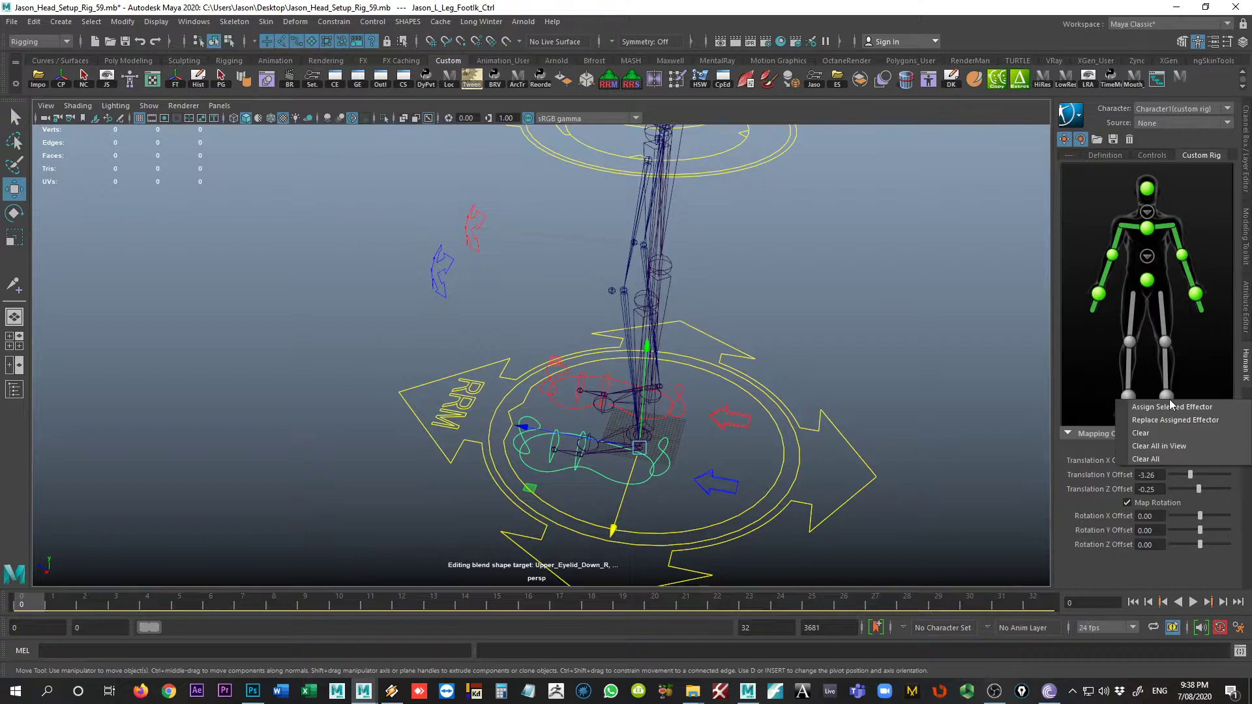
pyautogui.click(1174, 408)
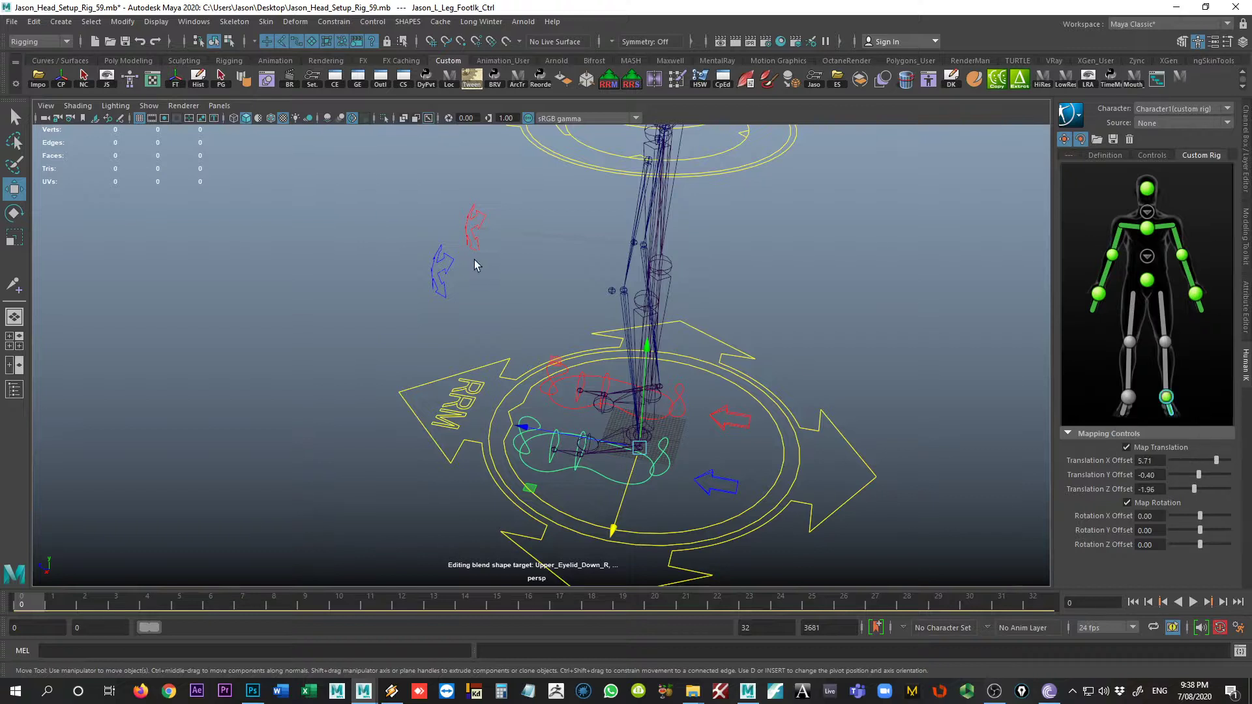
pyautogui.keyDown('alt'); pyautogui.moveTo(606, 312); pyautogui.dragTo(525, 319); pyautogui.keyUp('alt')
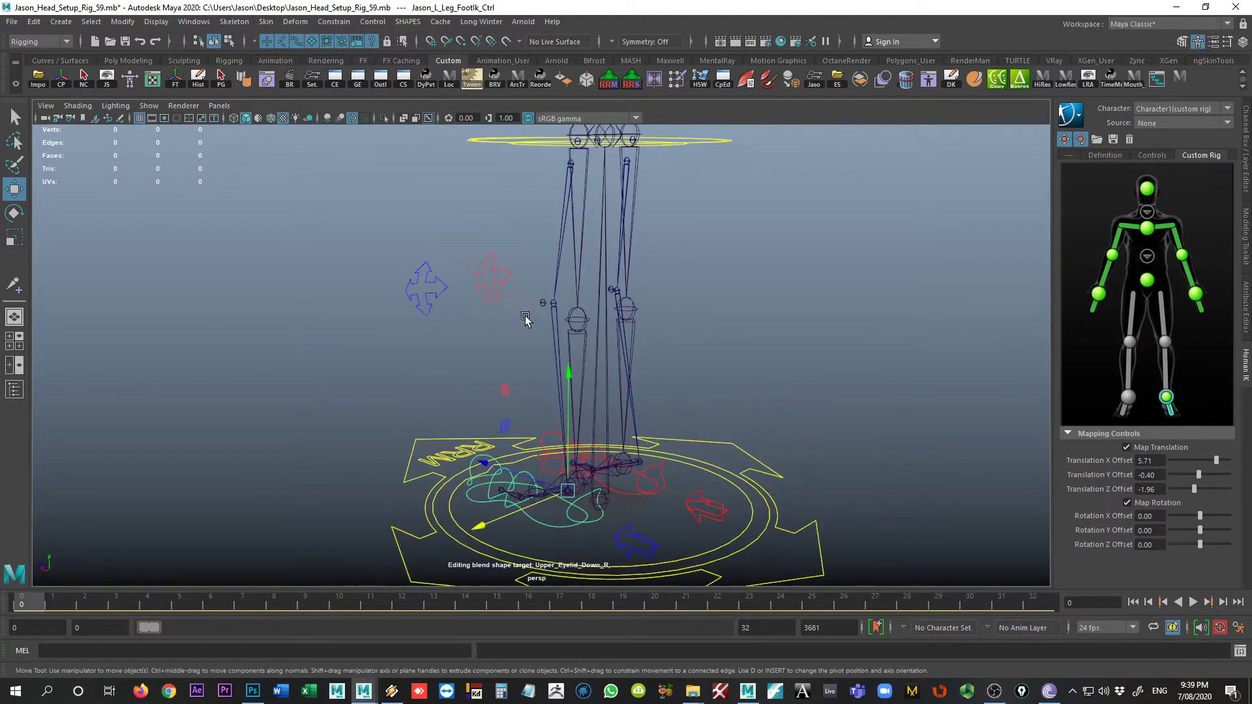
pyautogui.keyDown('alt'); pyautogui.moveTo(574, 368); pyautogui.dragTo(508, 336); pyautogui.keyUp('alt')
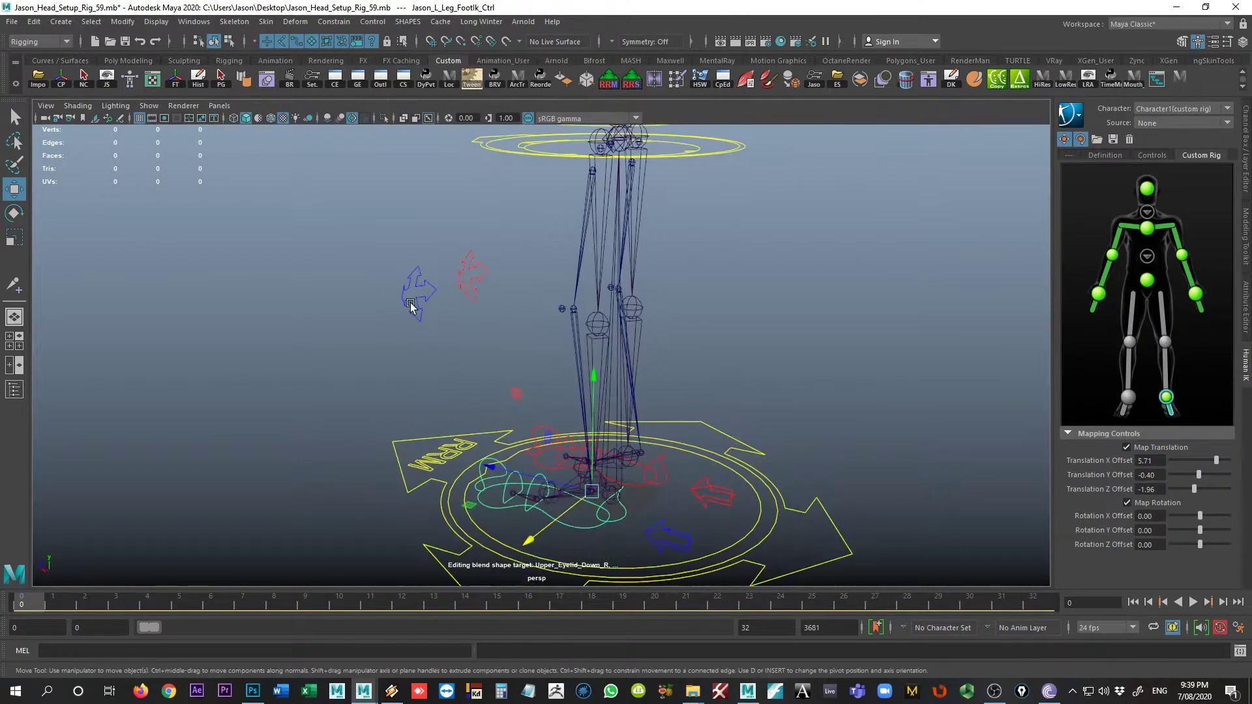
pyautogui.click(412, 319)
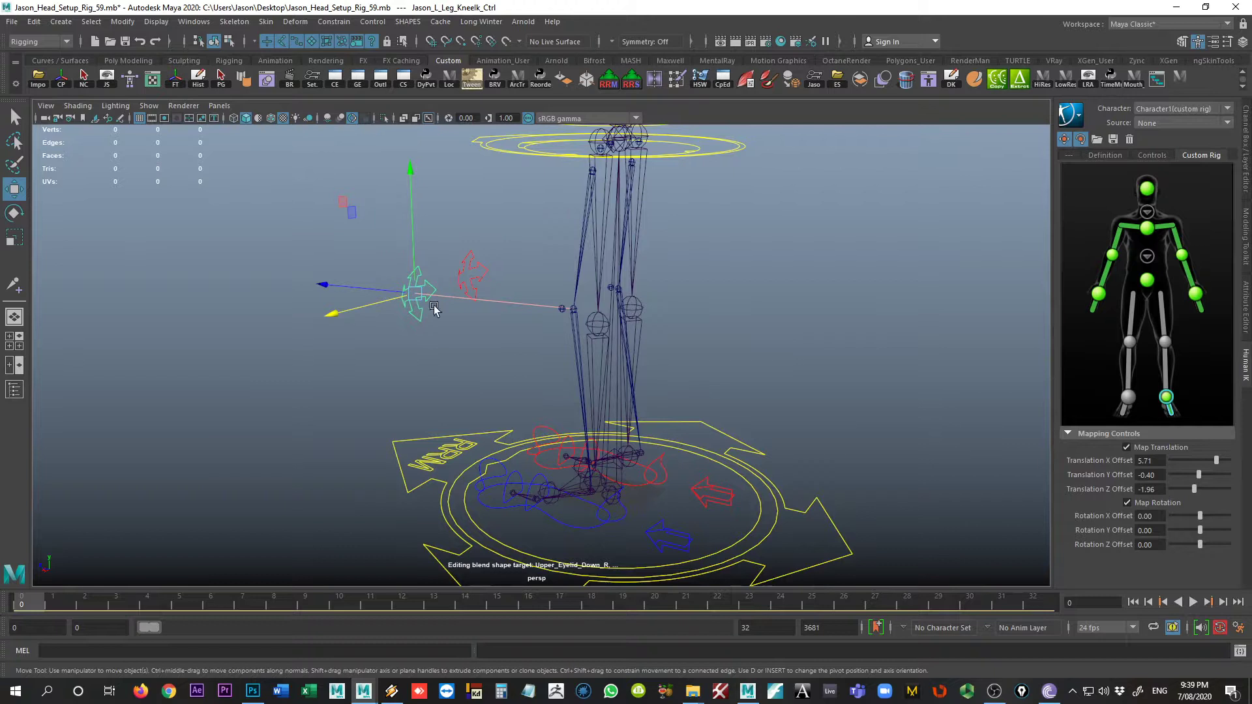
pyautogui.rightClick(1167, 344)
pyautogui.click(1174, 353)
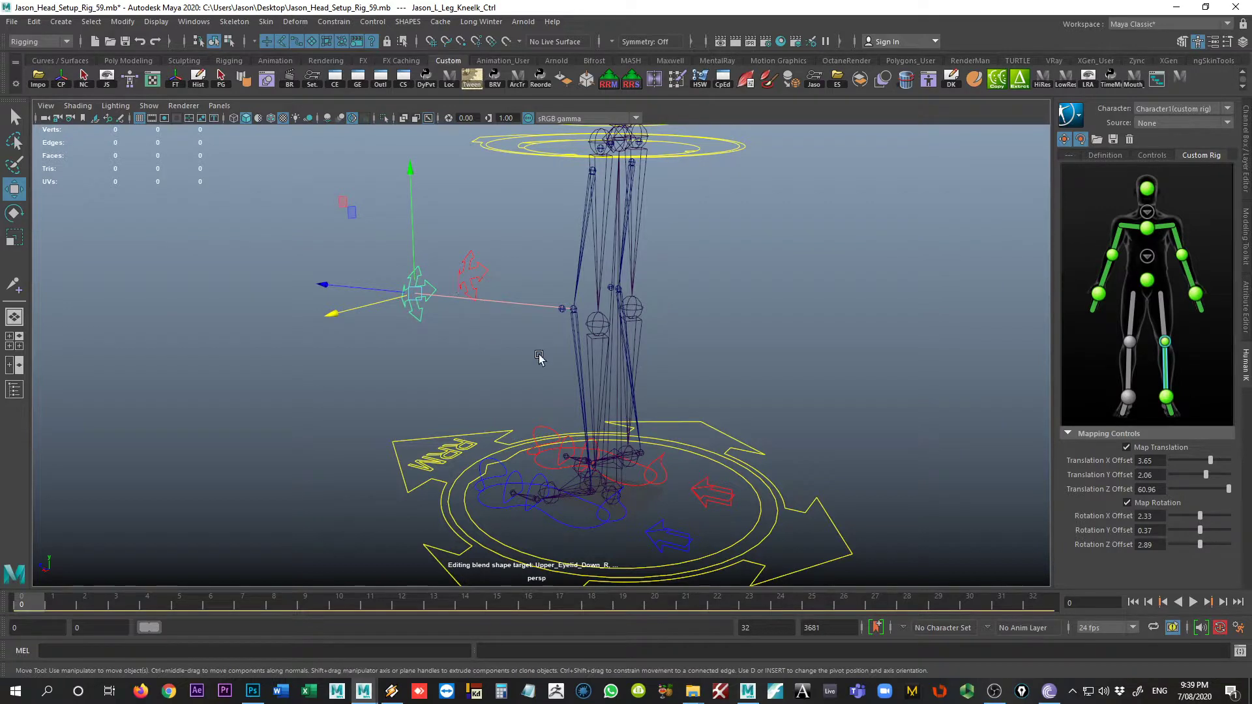
# Map the right foot and knee IK controls to their effectors
pyautogui.keyDown('alt'); pyautogui.moveTo(540, 359); pyautogui.dragTo(496, 346); pyautogui.keyUp('alt')
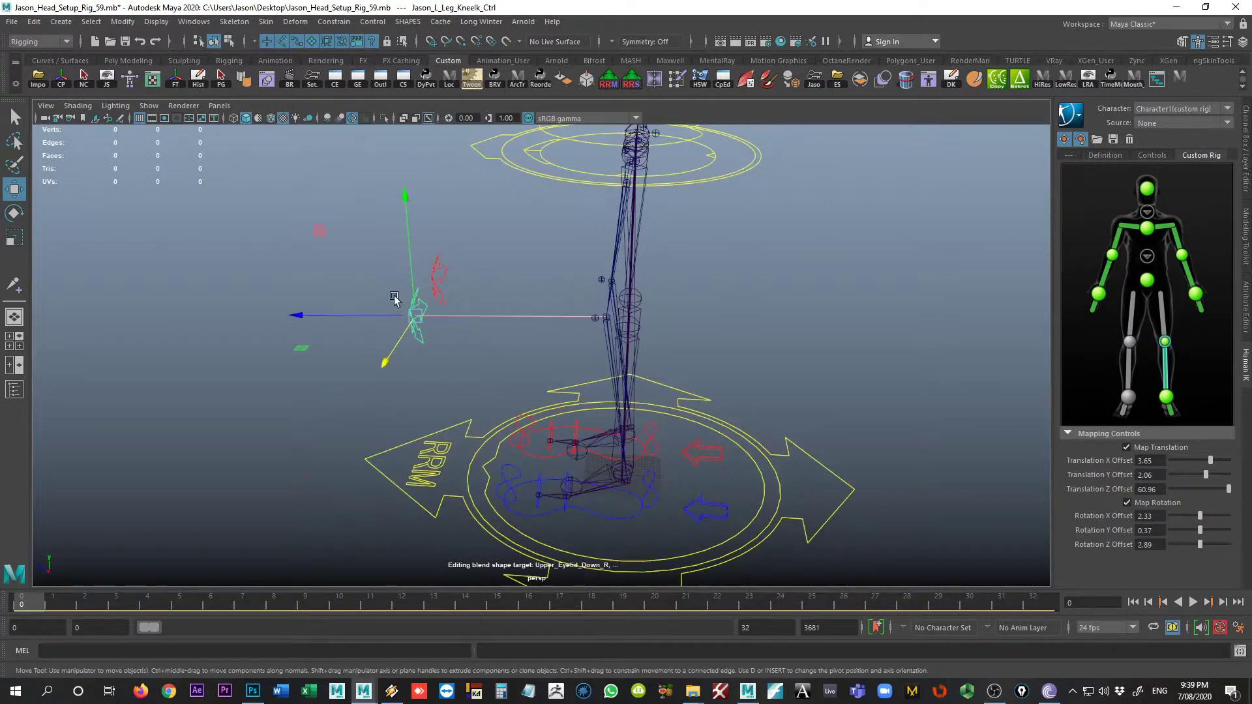
pyautogui.click(555, 462)
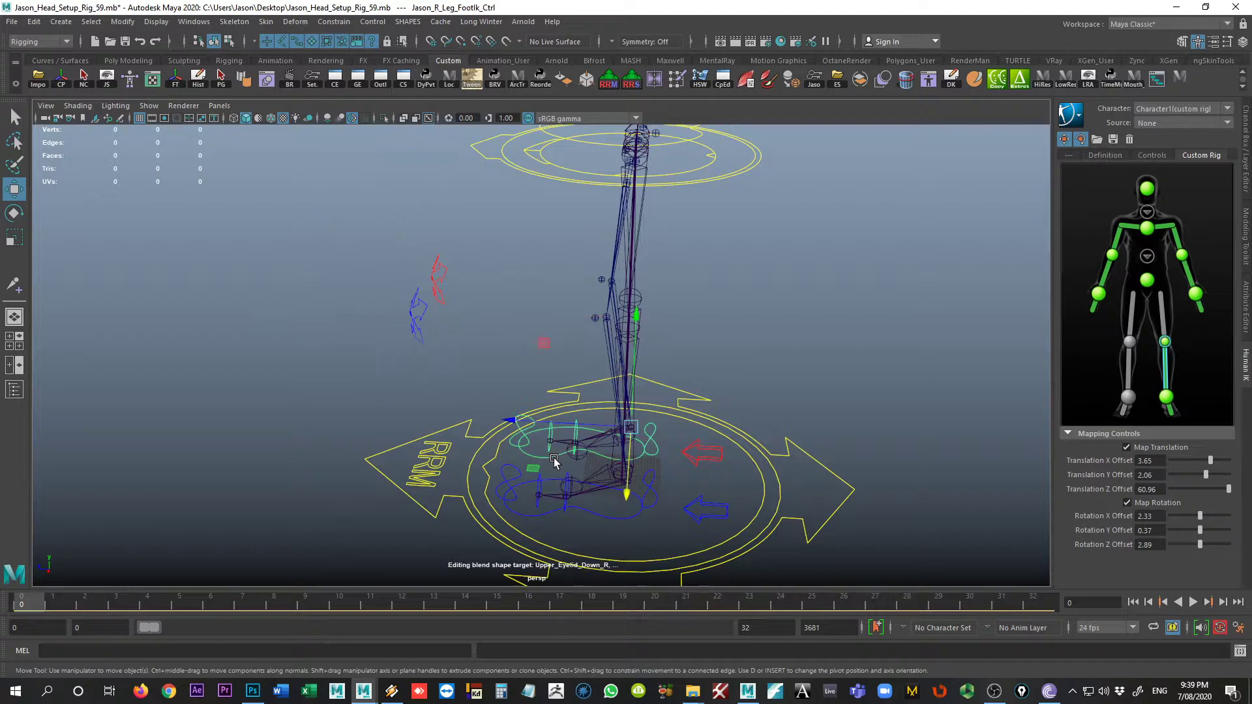
pyautogui.rightClick(1128, 400)
pyautogui.click(1149, 407)
pyautogui.click(431, 269)
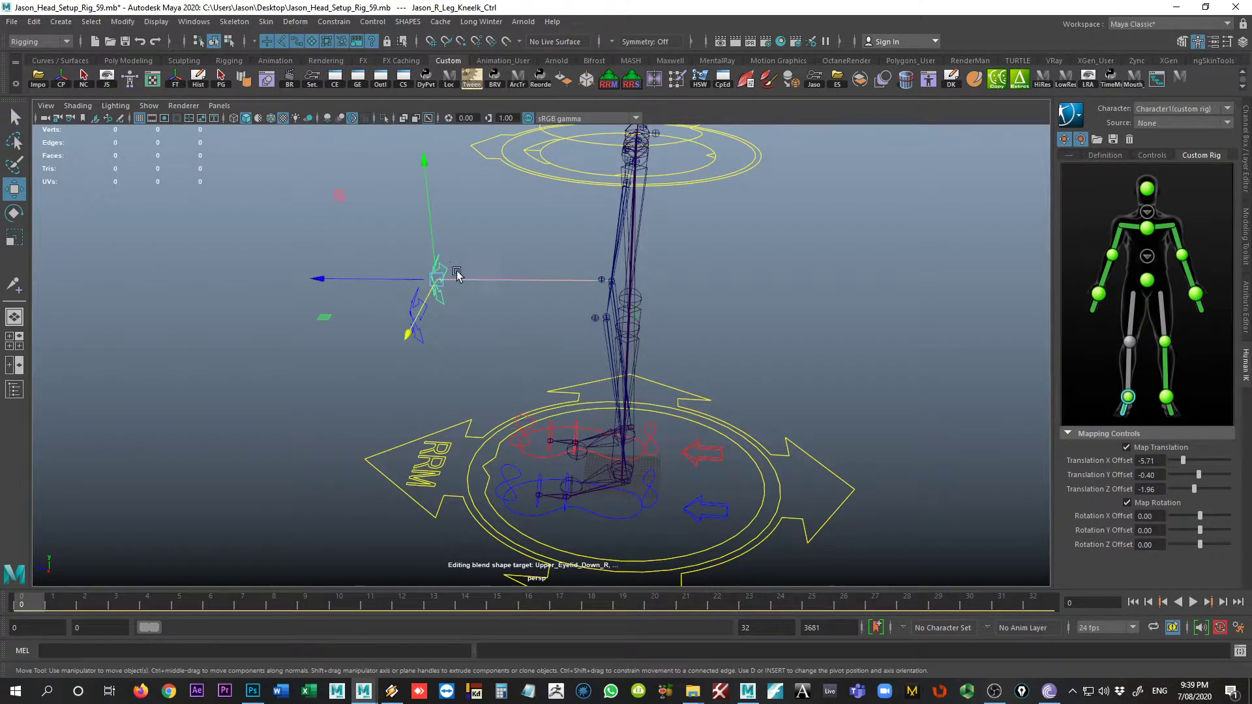
pyautogui.rightClick(1131, 346)
pyautogui.click(1133, 354)
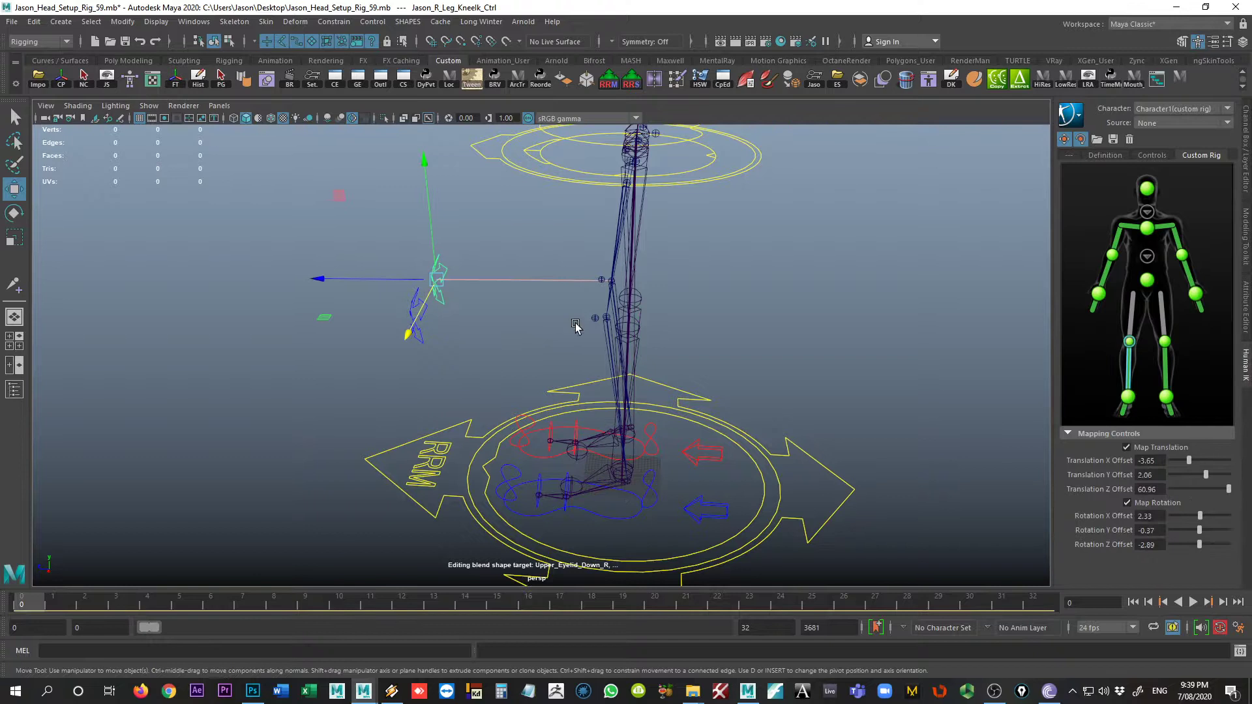
pyautogui.keyDown('alt'); pyautogui.moveTo(576, 326); pyautogui.dragTo(685, 460); pyautogui.keyUp('alt')
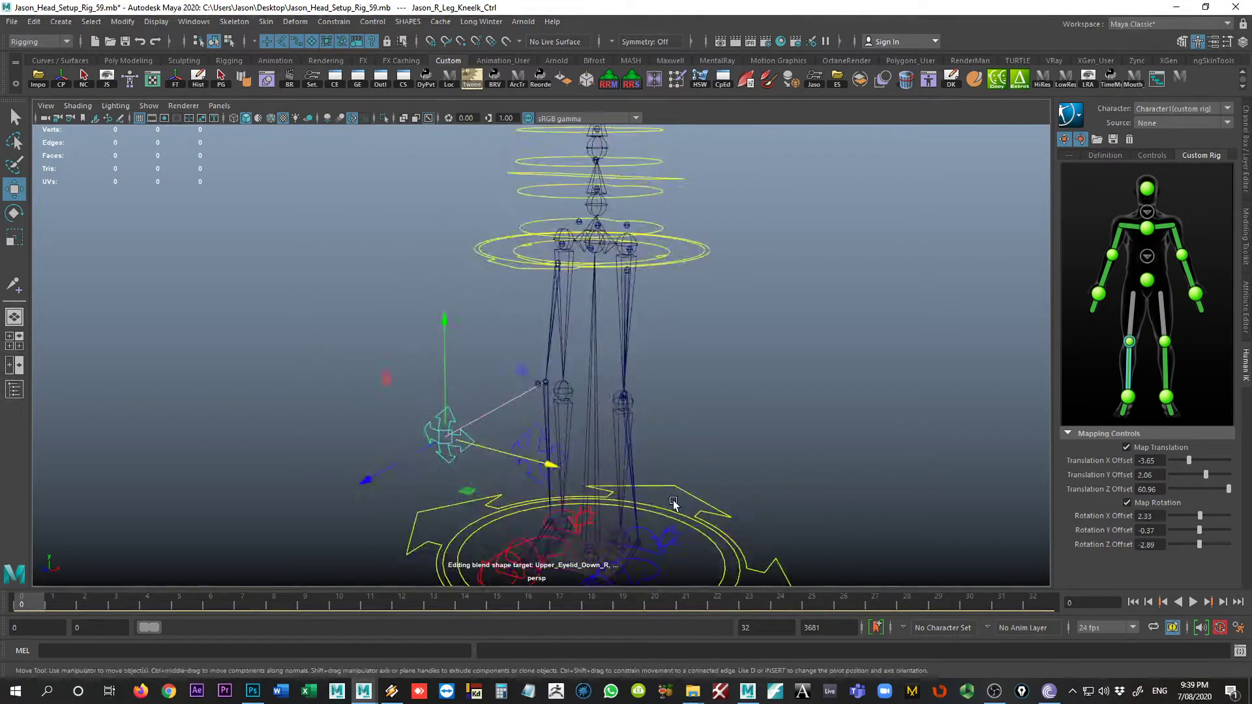
pyautogui.keyDown('alt'); pyautogui.moveTo(674, 503); pyautogui.dragTo(578, 449); pyautogui.keyUp('alt')
# Set the right leg switch control's Switch Ik Fk to 1 and show the HumanIK mapping panel
pyautogui.keyDown('alt'); pyautogui.moveTo(600, 334); pyautogui.dragTo(639, 369); pyautogui.keyUp('alt')
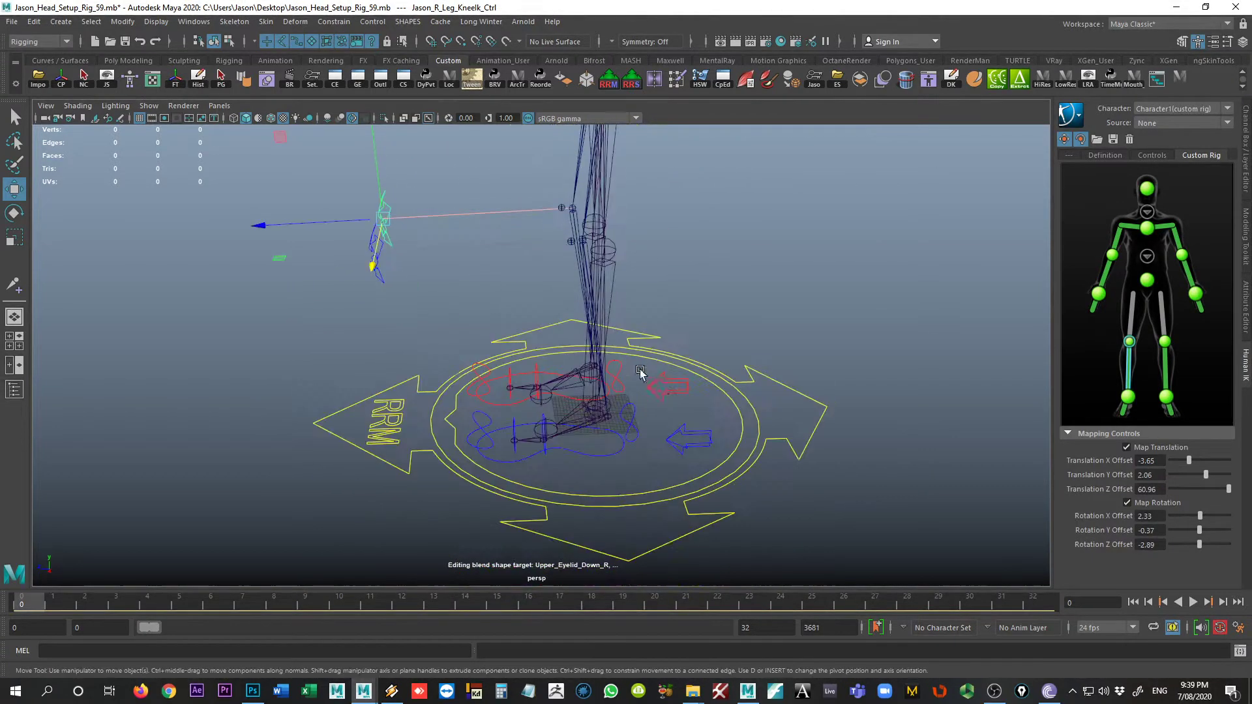
pyautogui.click(676, 439)
pyautogui.hotkey('ctrl', 'a')
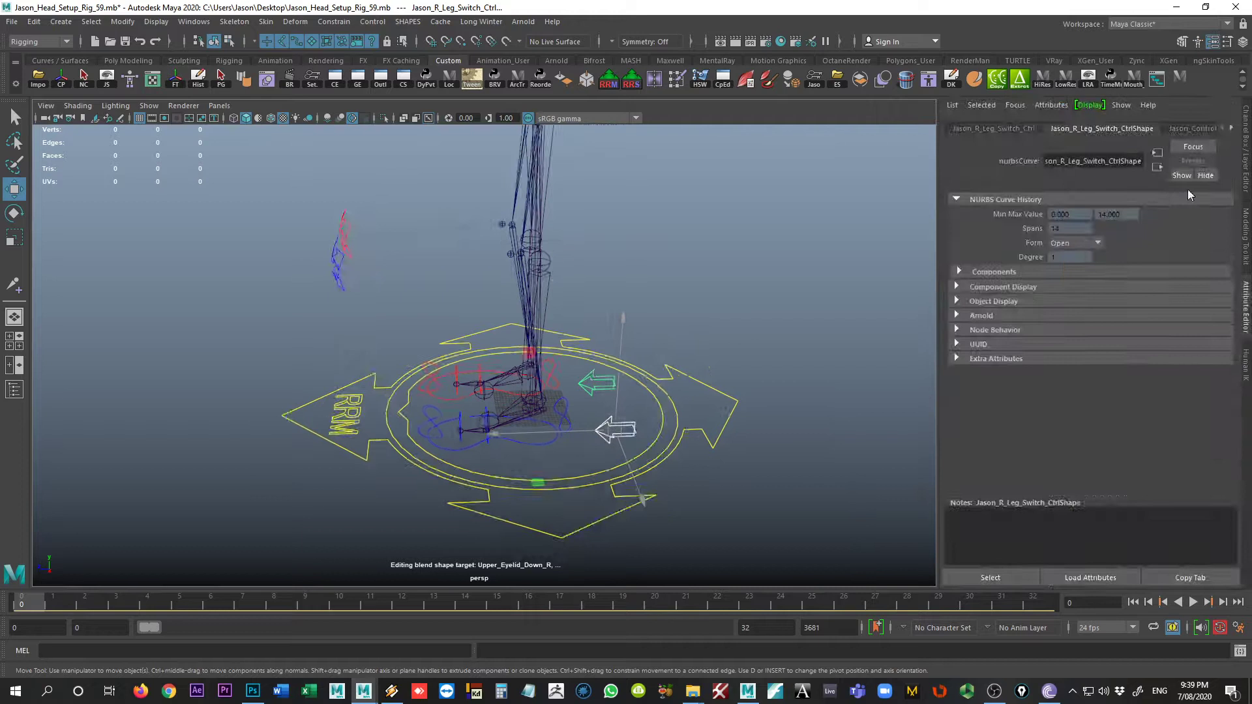
pyautogui.hotkey('ctrl', 'a')
pyautogui.doubleClick(1198, 142)
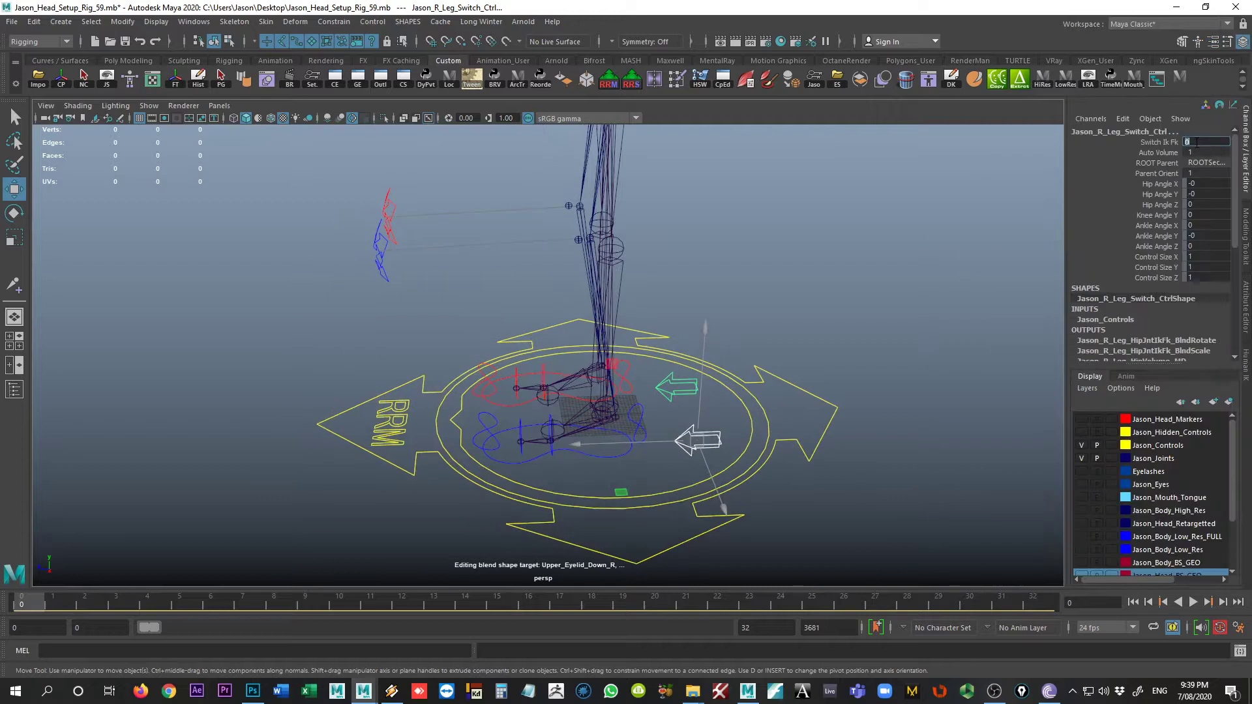
pyautogui.write('1')
pyautogui.press('Return')
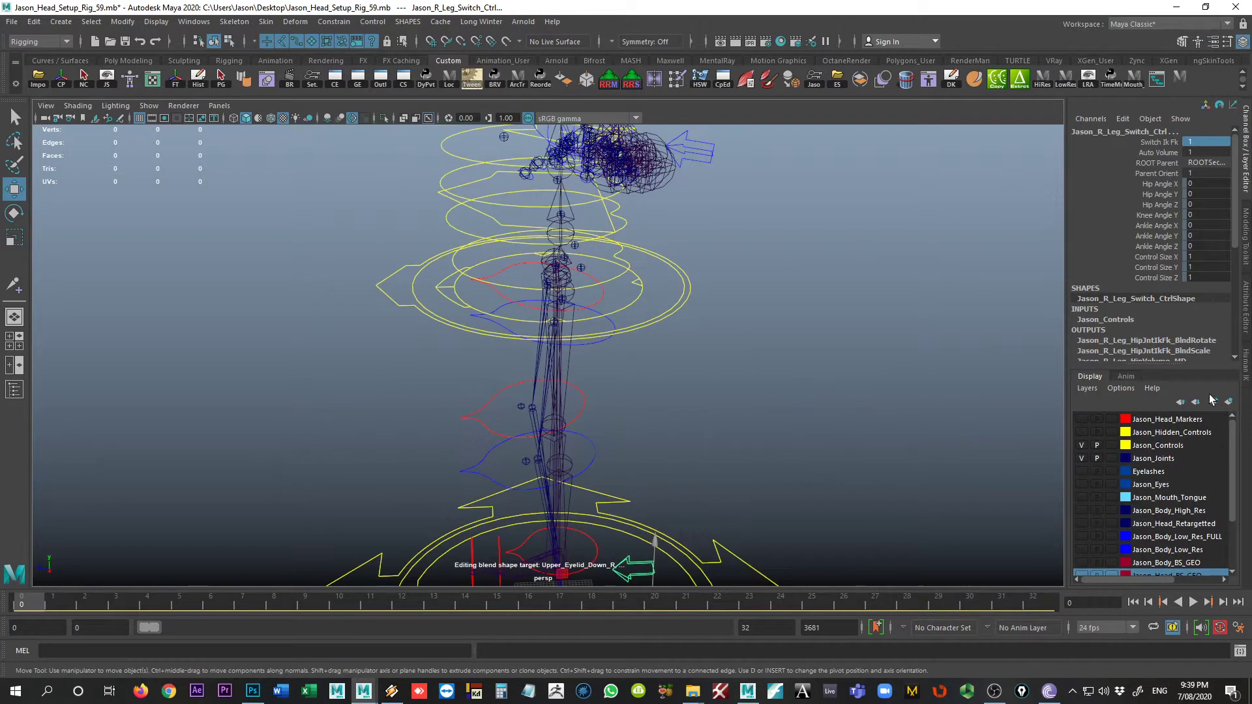
pyautogui.click(1247, 377)
pyautogui.keyDown('alt'); pyautogui.moveTo(866, 411); pyautogui.dragTo(691, 274); pyautogui.keyUp('alt')
# Map the left hip FK control to the Custom Rig figure's left thigh
pyautogui.click(727, 261)
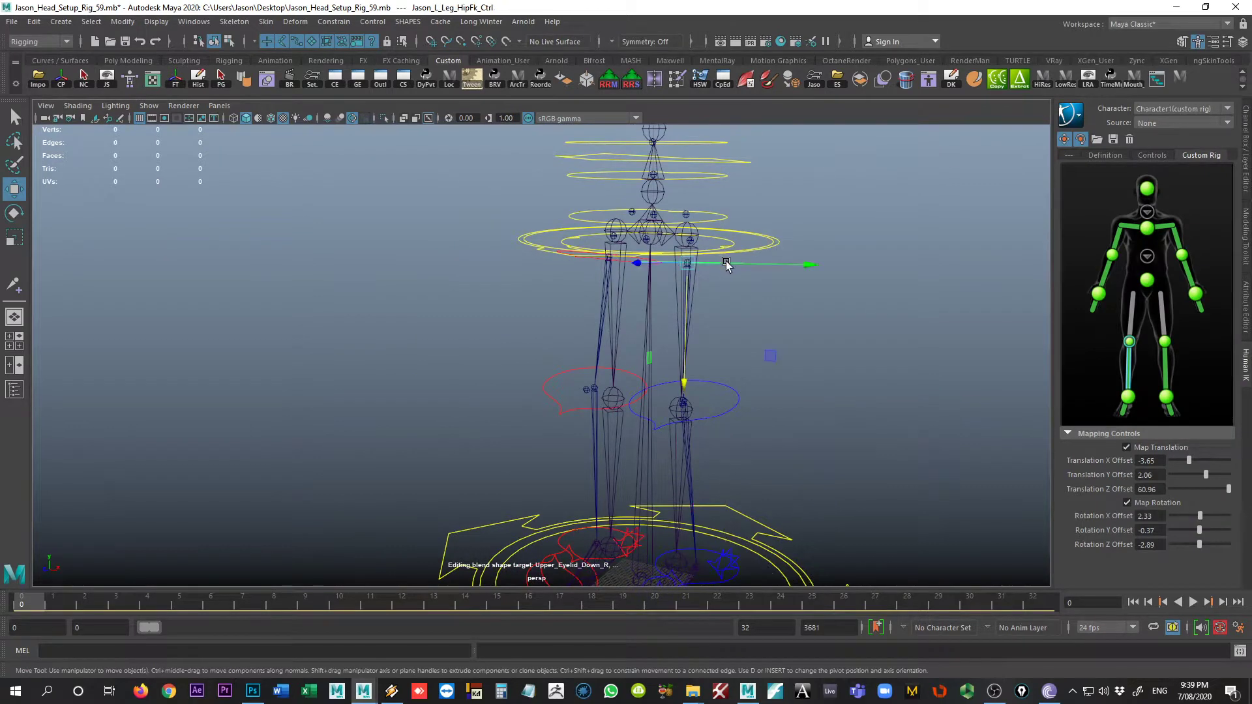
pyautogui.rightClick(1165, 326)
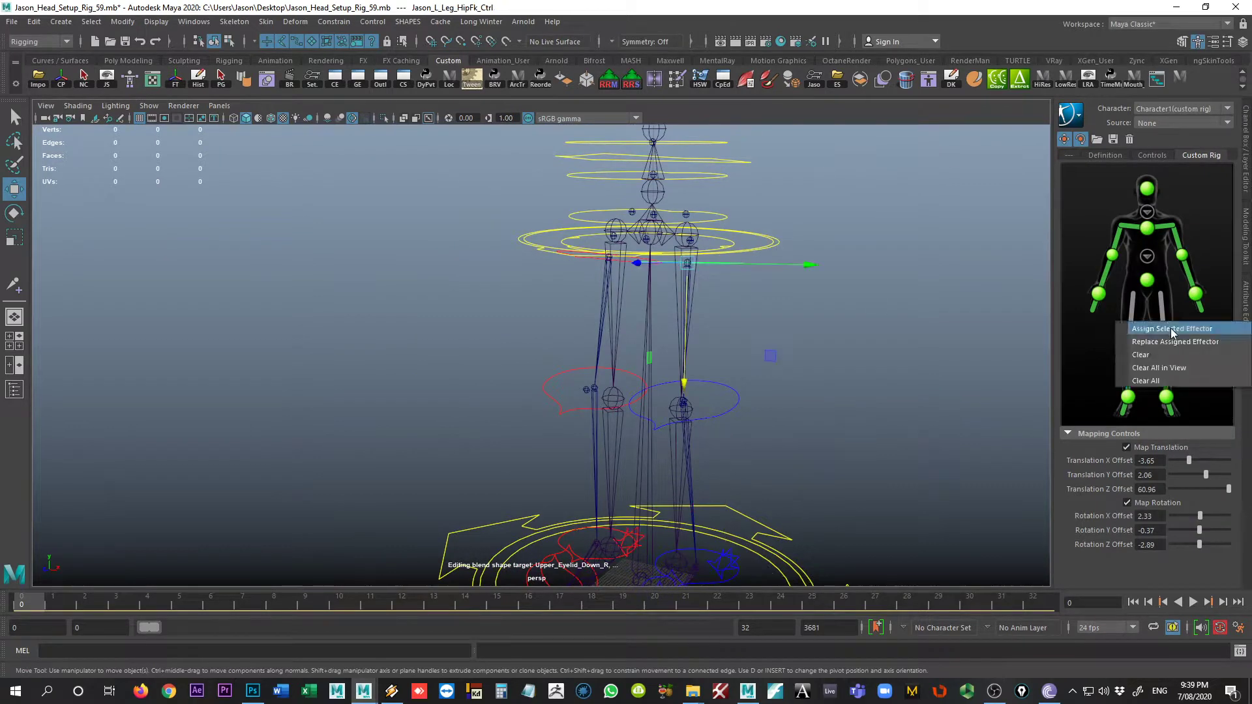
pyautogui.click(1172, 329)
# Map the right hip FK control to the figure's right thigh and inspect the legs
pyautogui.click(574, 249)
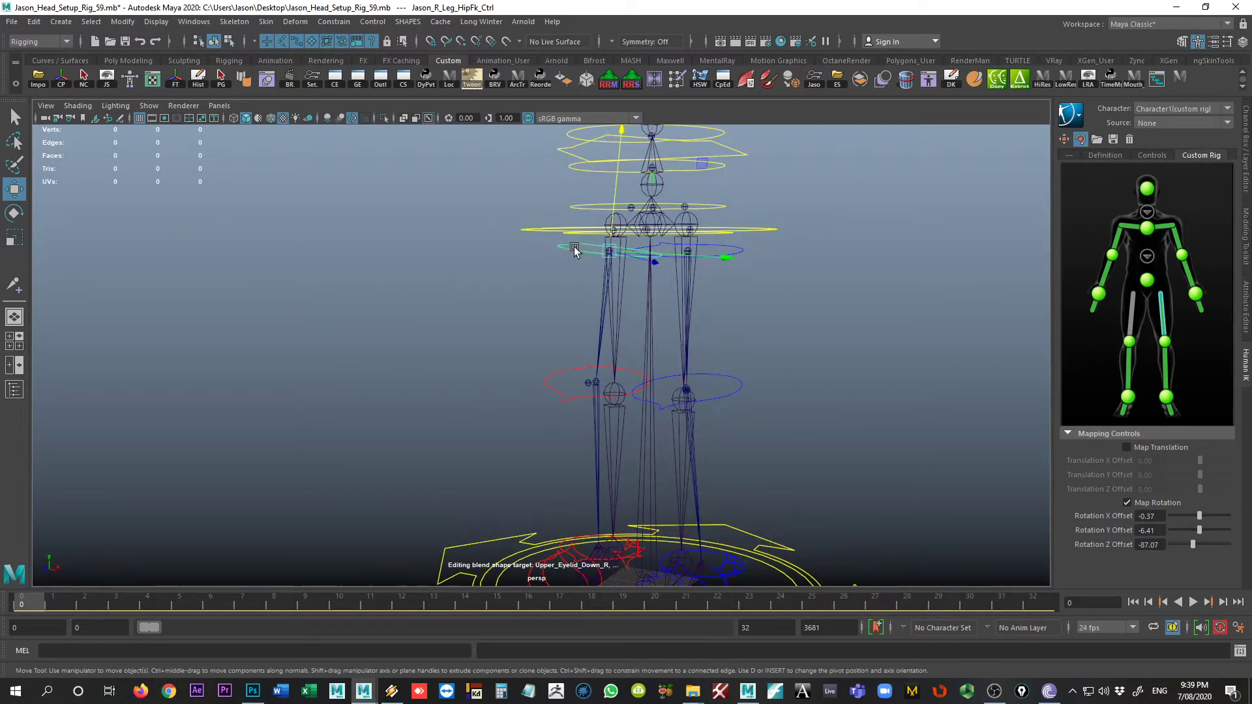
pyautogui.rightClick(1132, 322)
pyautogui.click(1140, 327)
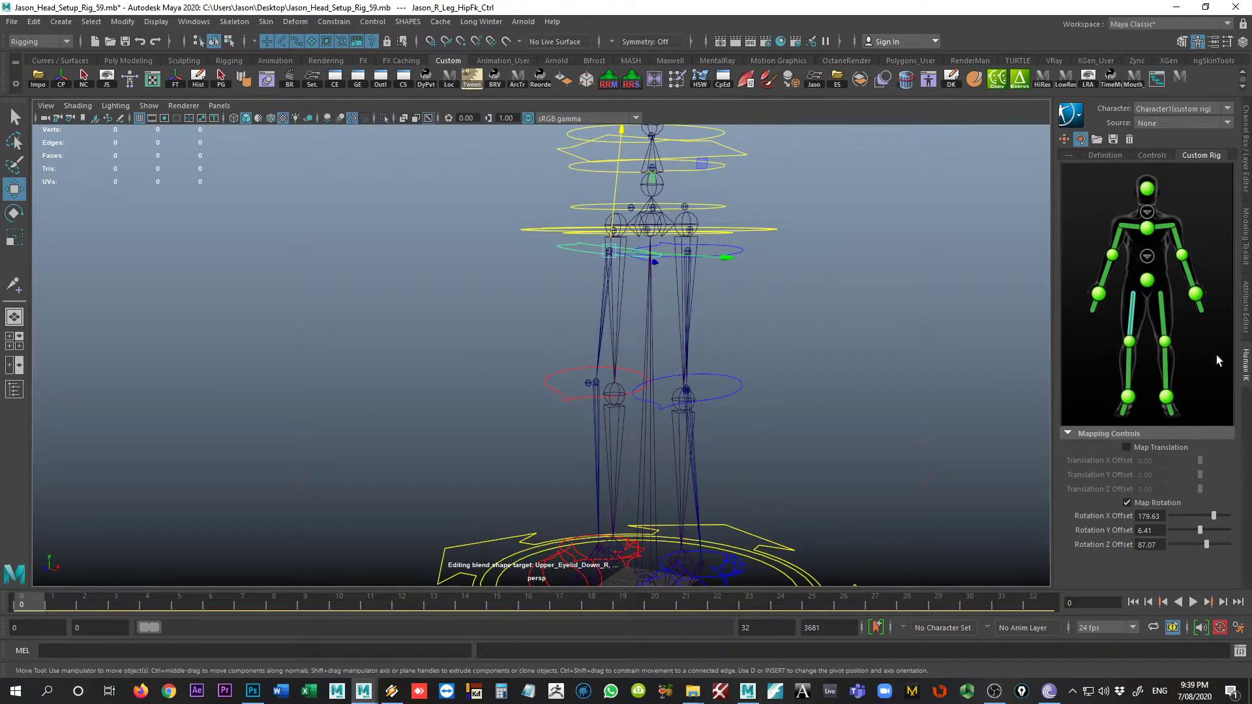
pyautogui.moveTo(544, 424)
pyautogui.keyDown('alt'); pyautogui.mouseDown()
pyautogui.moveTo(698, 413)
pyautogui.moveTo(557, 411)
pyautogui.mouseUp(); pyautogui.keyUp('alt')
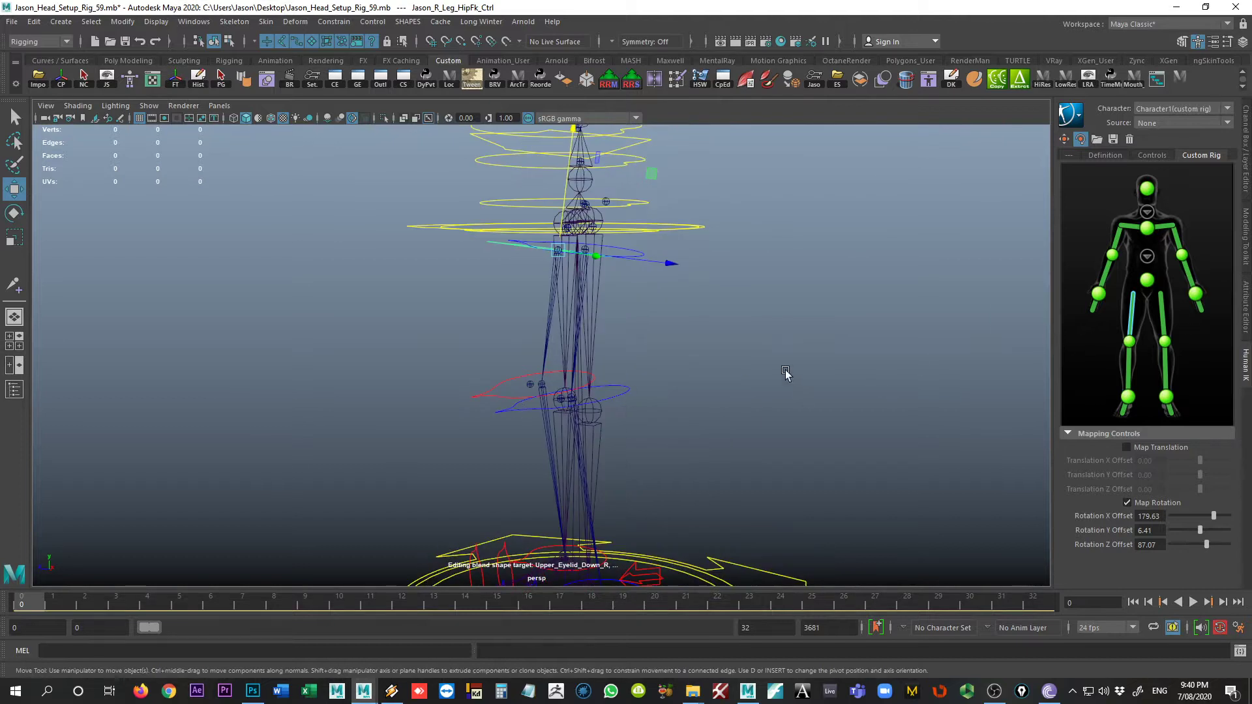
pyautogui.keyDown('alt'); pyautogui.moveTo(788, 371); pyautogui.dragTo(800, 320, button='middle'); pyautogui.keyUp('alt')
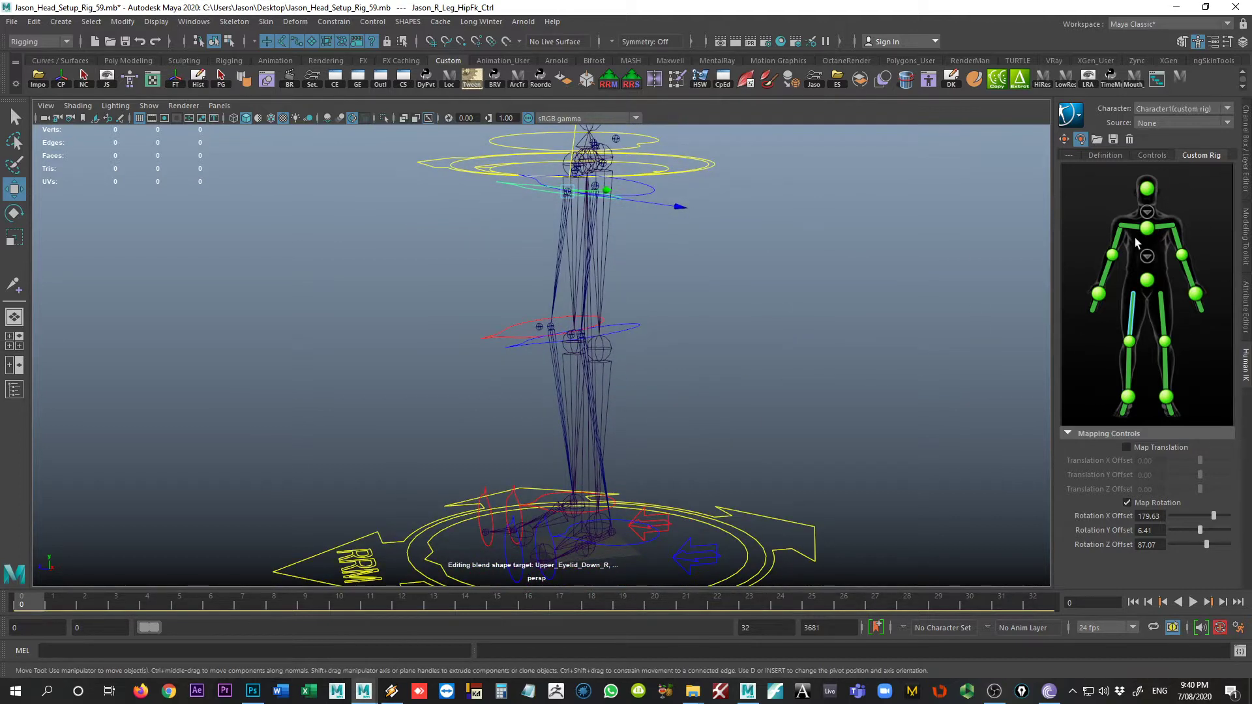
pyautogui.keyDown('alt'); pyautogui.moveTo(770, 469); pyautogui.dragTo(665, 442); pyautogui.keyUp('alt')
# Set Jason_R_Leg_Switch_Ctrl's Switch Ik Fk back to 0 and return to the zoomed-out HumanIK panel
pyautogui.click(639, 483)
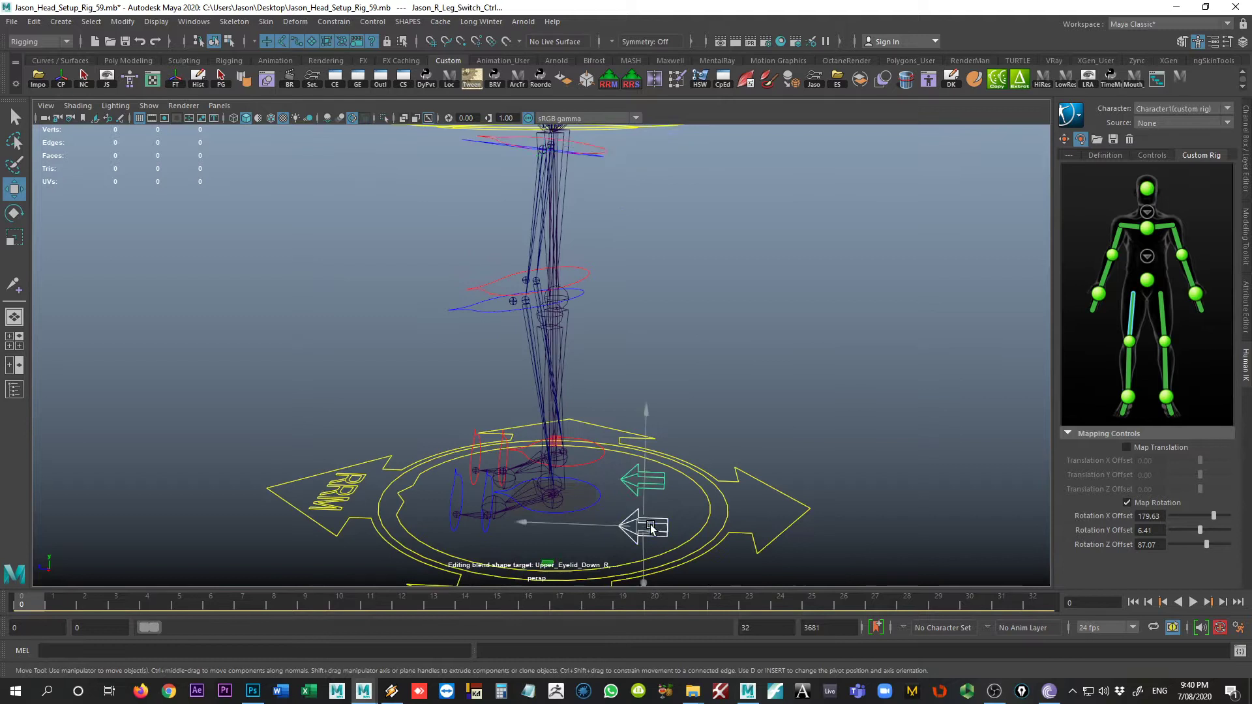
pyautogui.hotkey('ctrl', 'a')
pyautogui.hotkey('ctrl', 'a')
pyautogui.doubleClick(1209, 142)
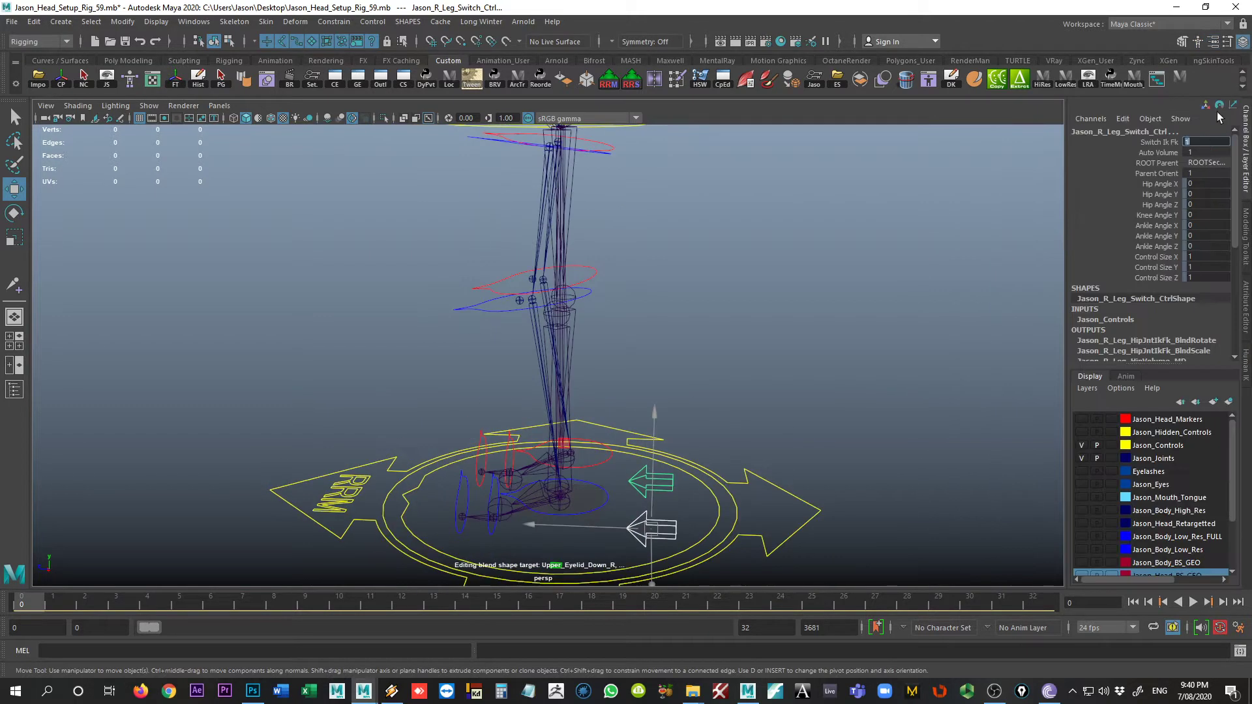
pyautogui.write('0')
pyautogui.press('Return')
pyautogui.keyDown('alt'); pyautogui.moveTo(670, 302); pyautogui.dragTo(767, 295); pyautogui.keyUp('alt')
pyautogui.click(1245, 363)
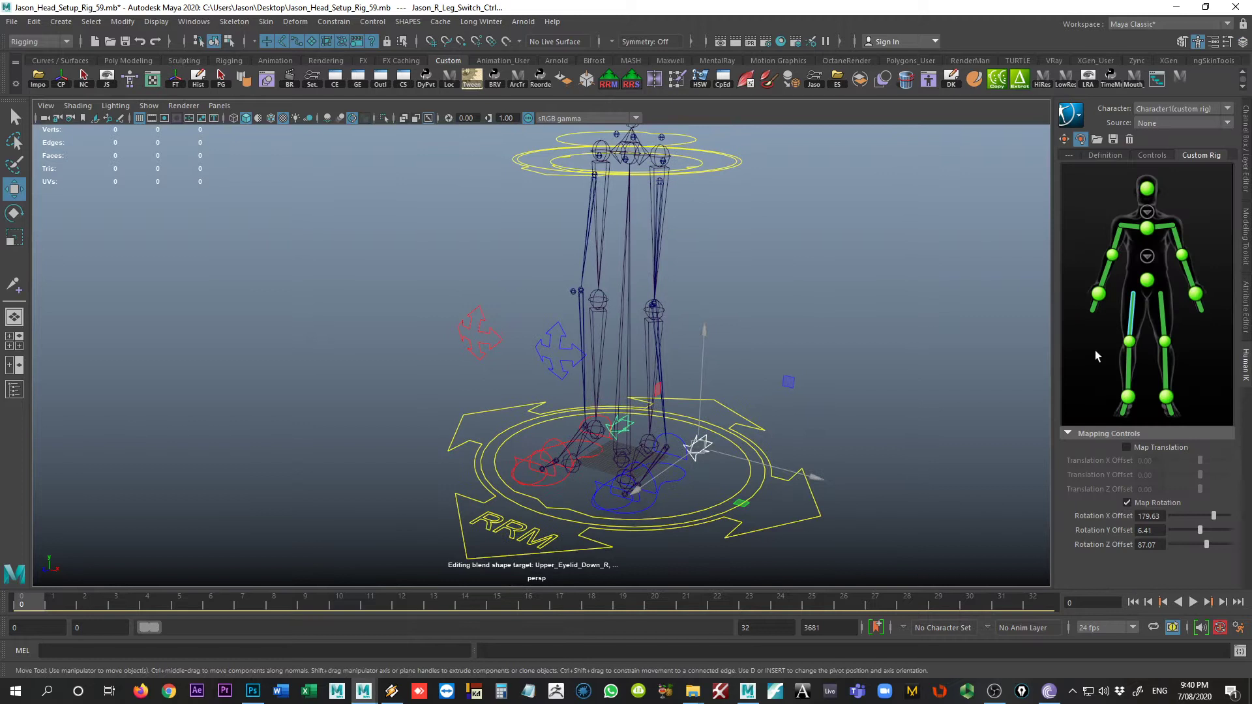
pyautogui.scroll(-5, 814, 303)
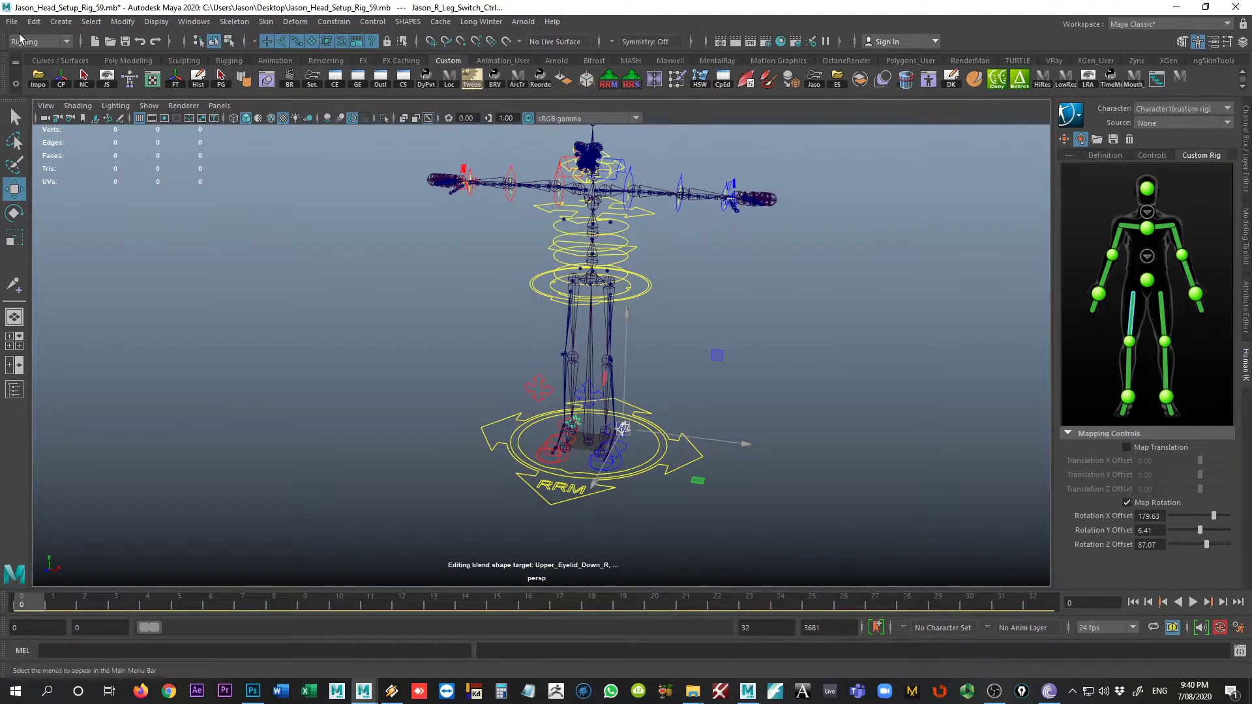
# Save the scene as Jason_Head_Setup_Rig_59.mb
pyautogui.hotkey('ctrl', 's')
pyautogui.press('q')
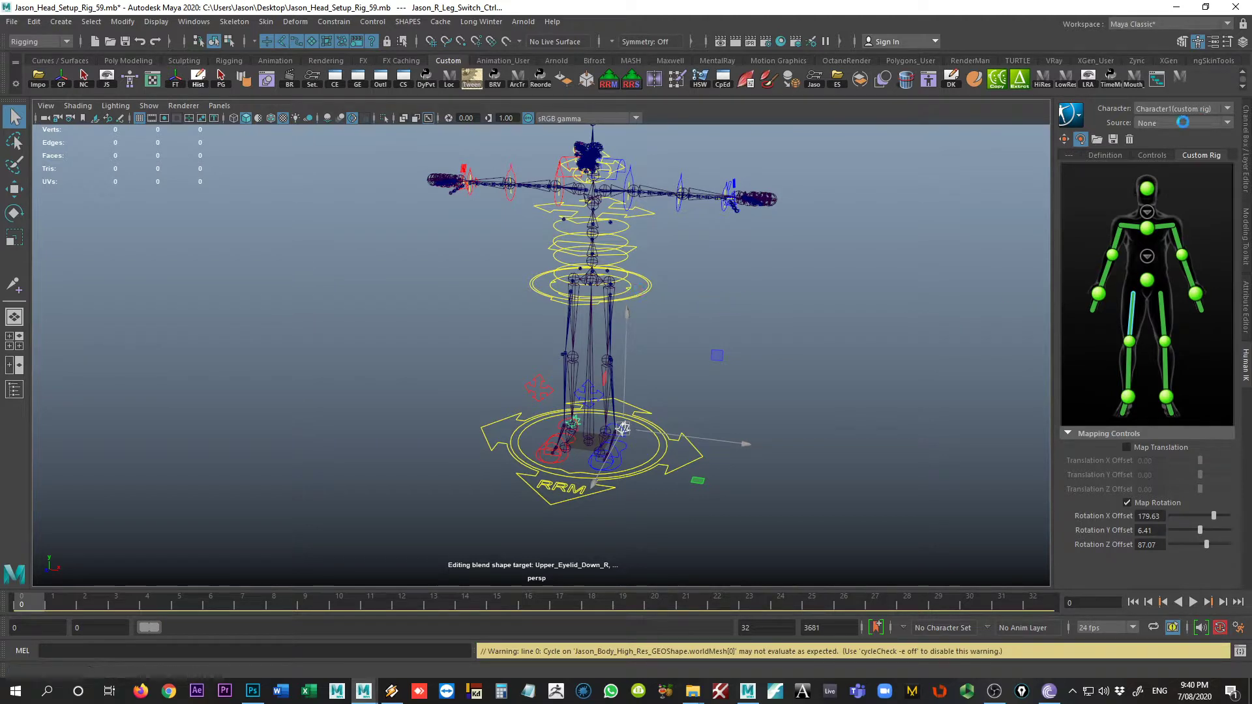
pyautogui.press('w')
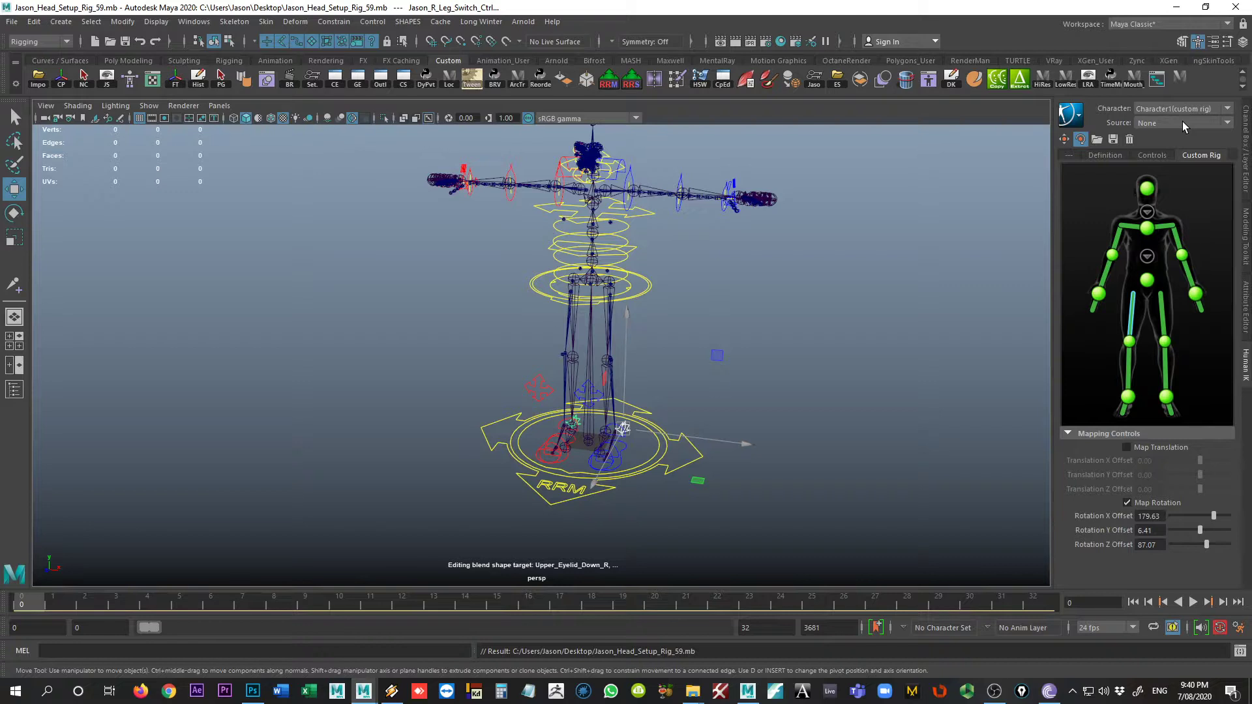
# Set the HumanIK Source to Stance, scrub the timeline to preview, then reset Source to None
pyautogui.click(1183, 122)
pyautogui.click(1172, 149)
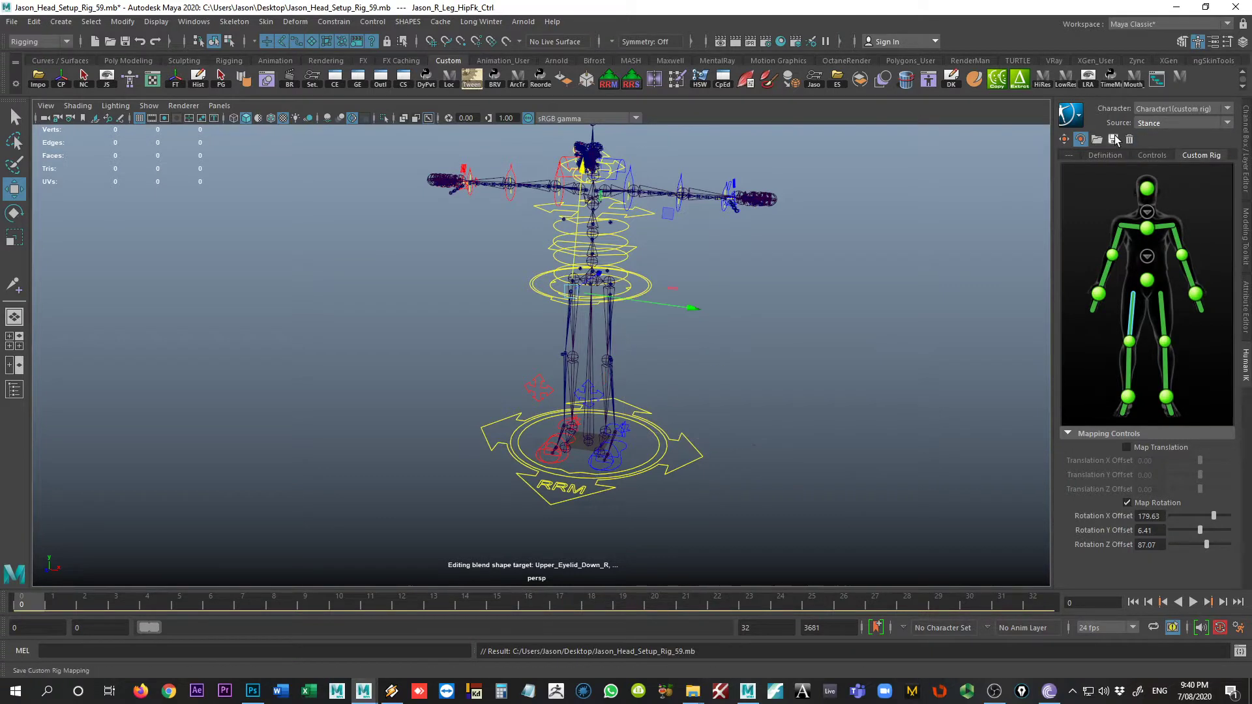
pyautogui.click(574, 407)
pyautogui.moveTo(159, 599); pyautogui.dragTo(429, 600)
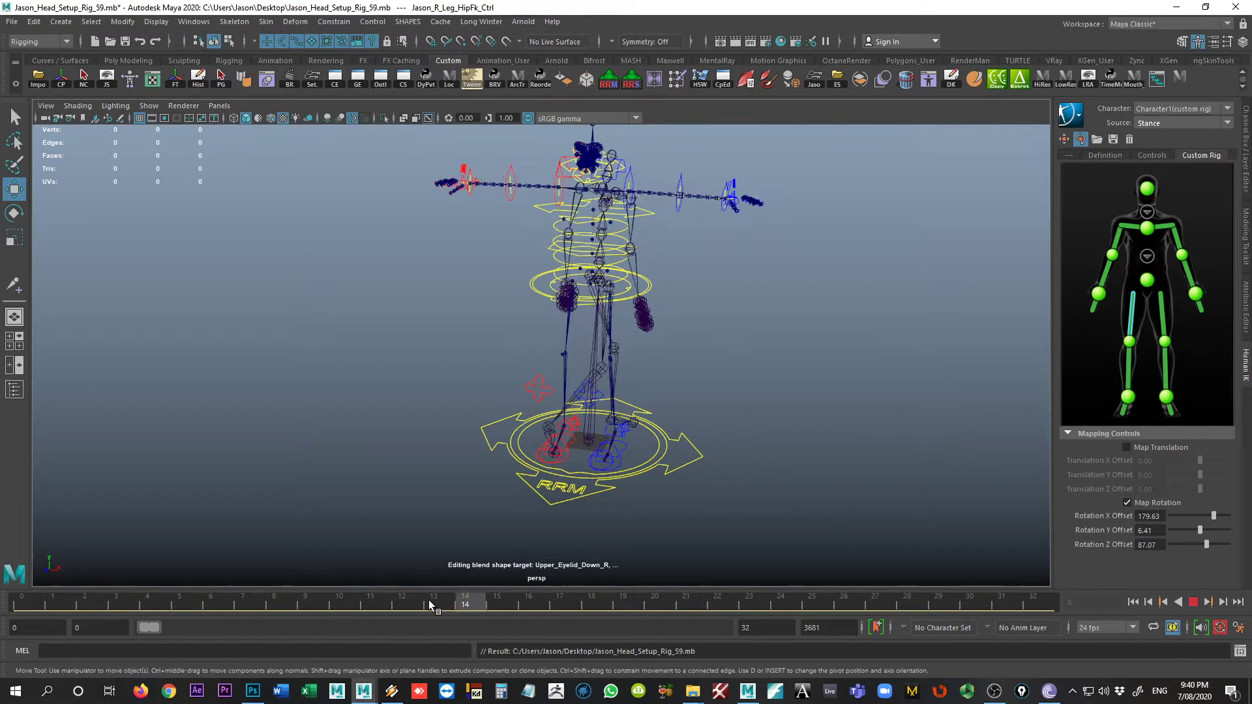
pyautogui.click(1164, 124)
pyautogui.click(1159, 132)
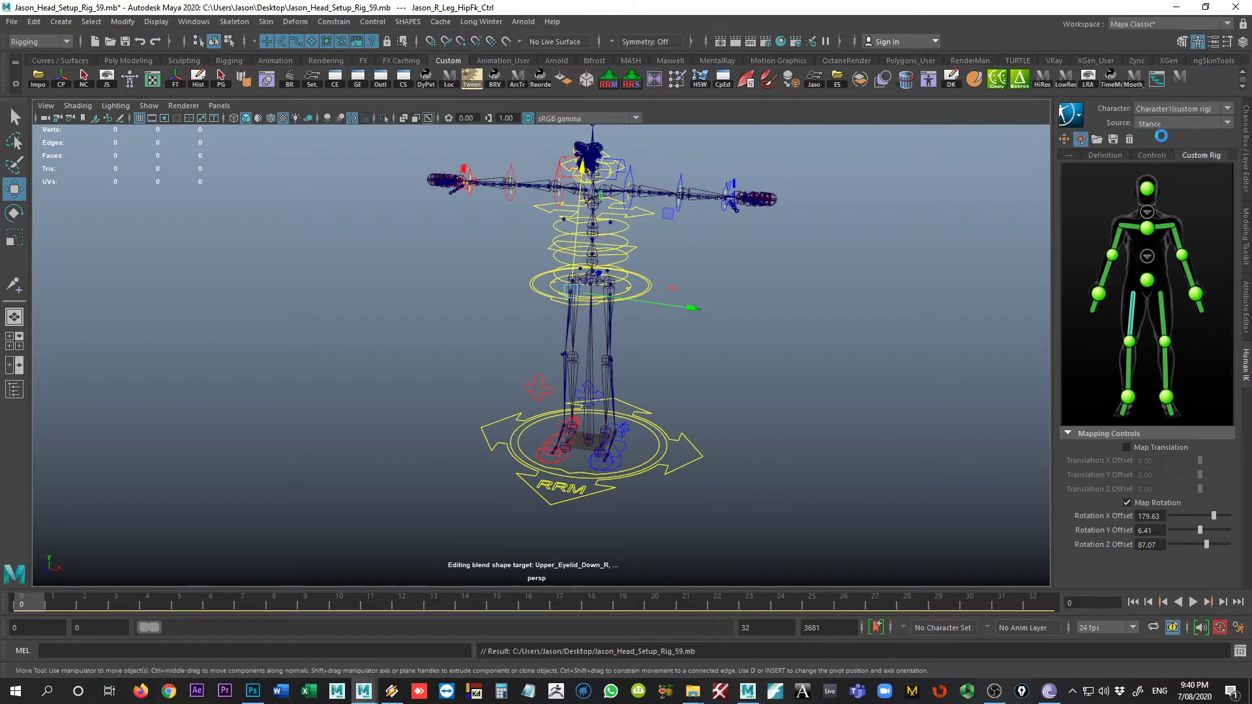
# Show the full-body Definition view, set Source to Stance, and play then stop the animation
pyautogui.click(1104, 155)
pyautogui.click(1089, 180)
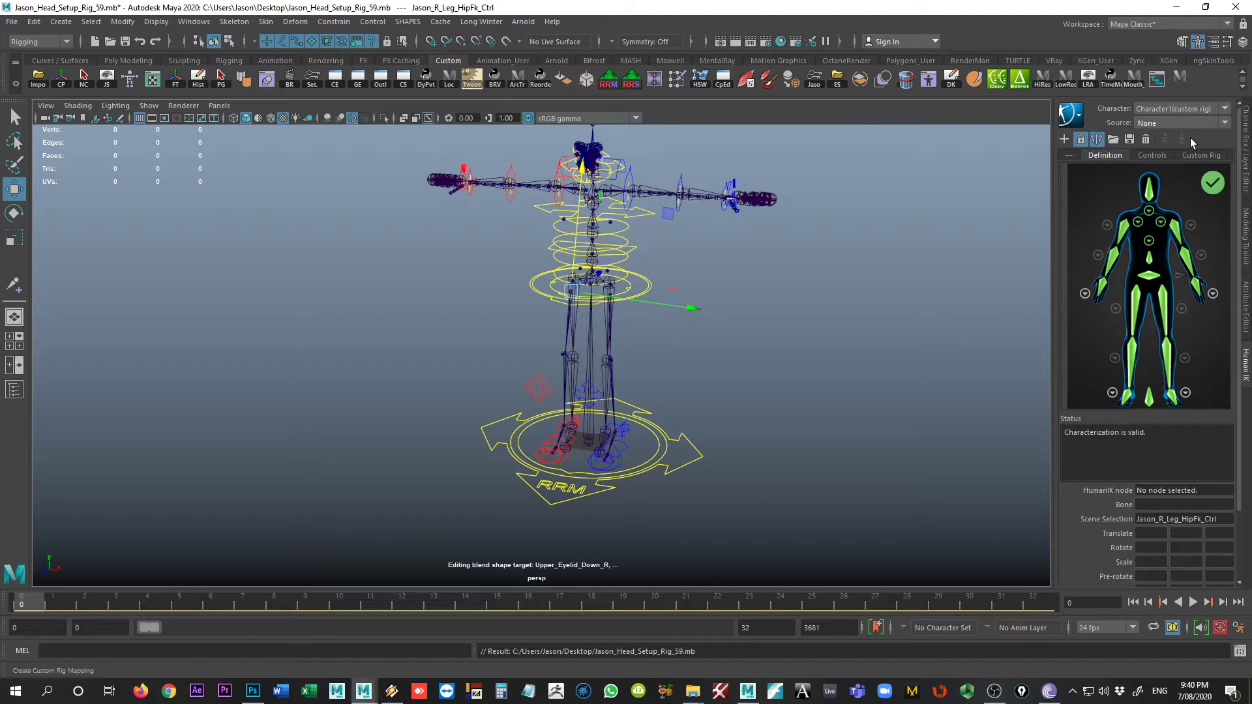
pyautogui.click(1158, 123)
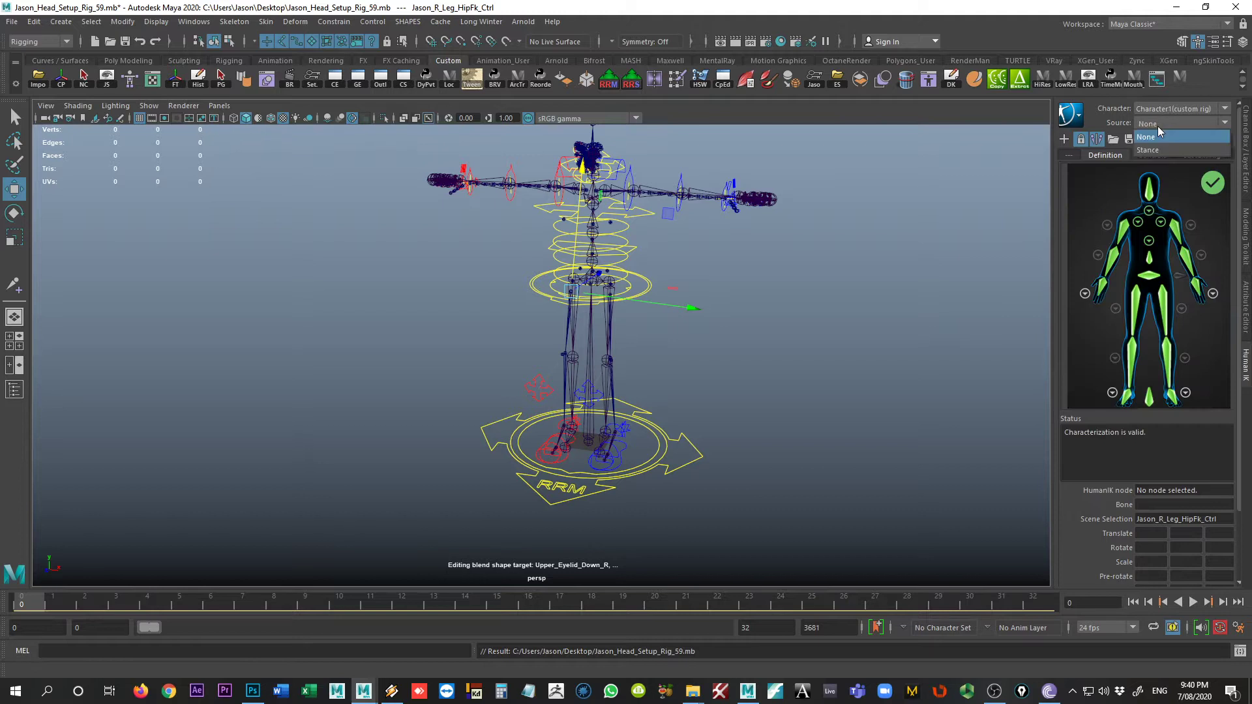
pyautogui.click(1148, 150)
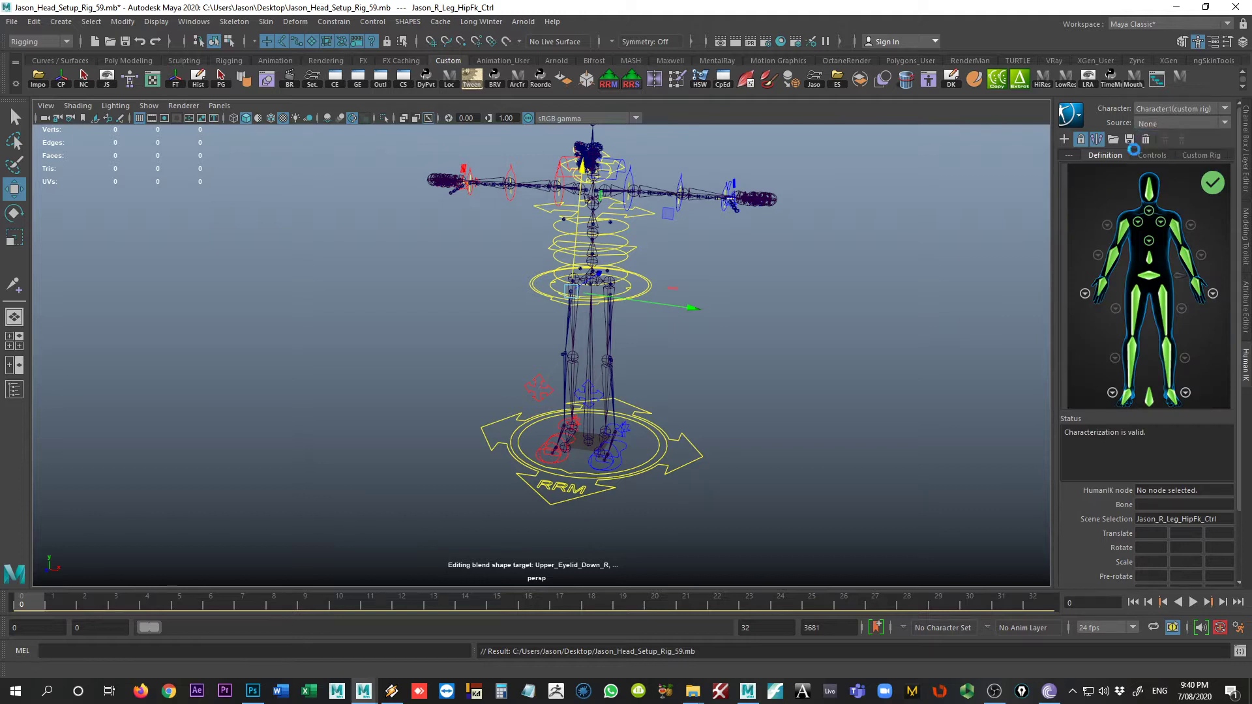
pyautogui.hotkey('alt', 'v')
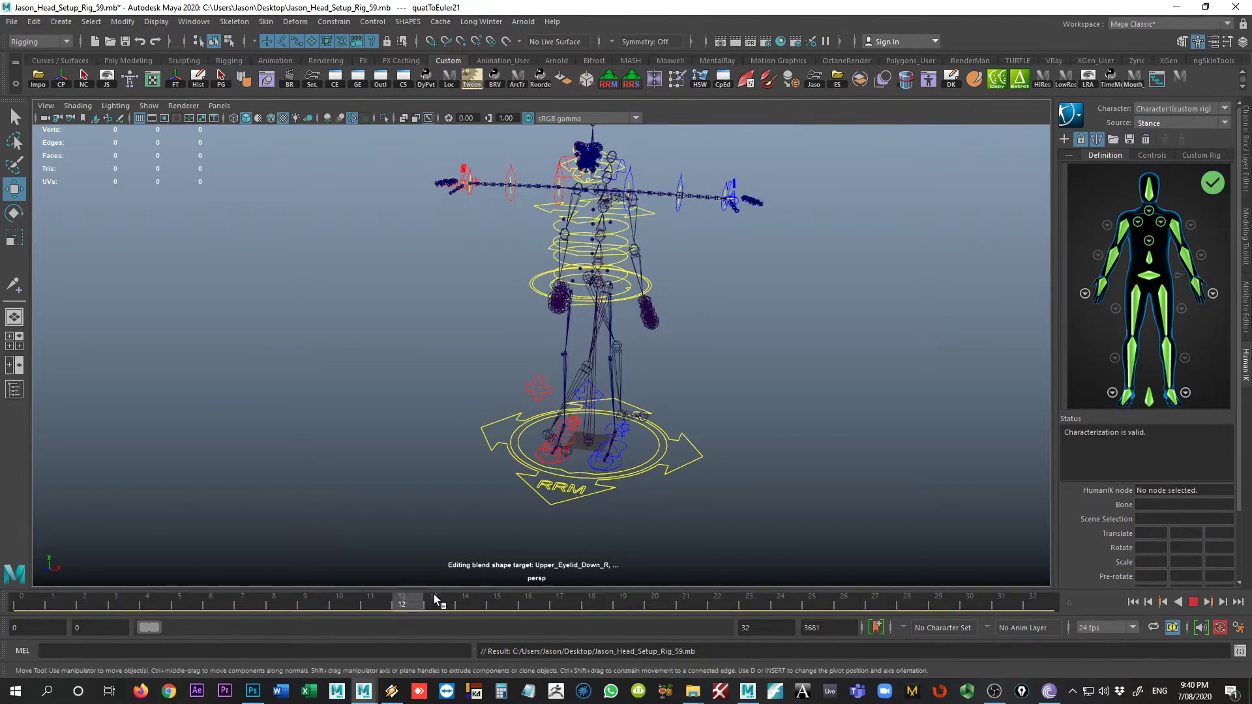
pyautogui.hotkey('alt', 'v')
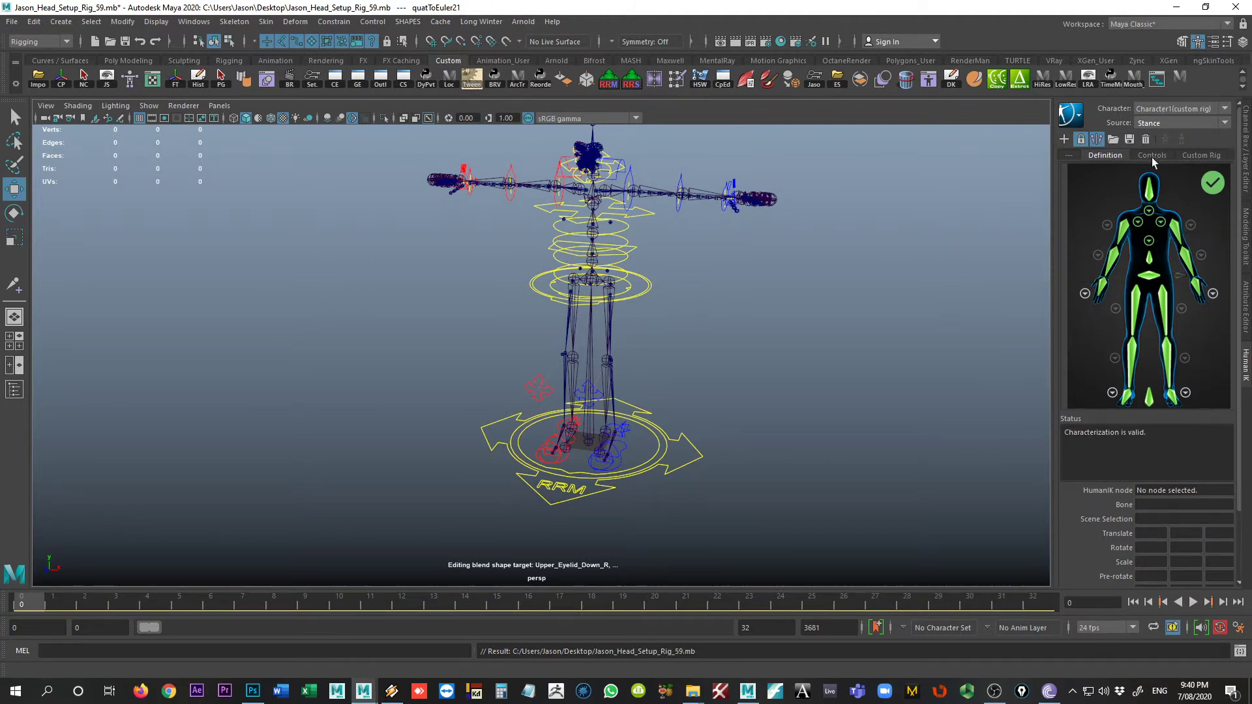
# Check the Custom Rig and Definition tabs and keep Character1(custom rig) as the character
pyautogui.click(1201, 157)
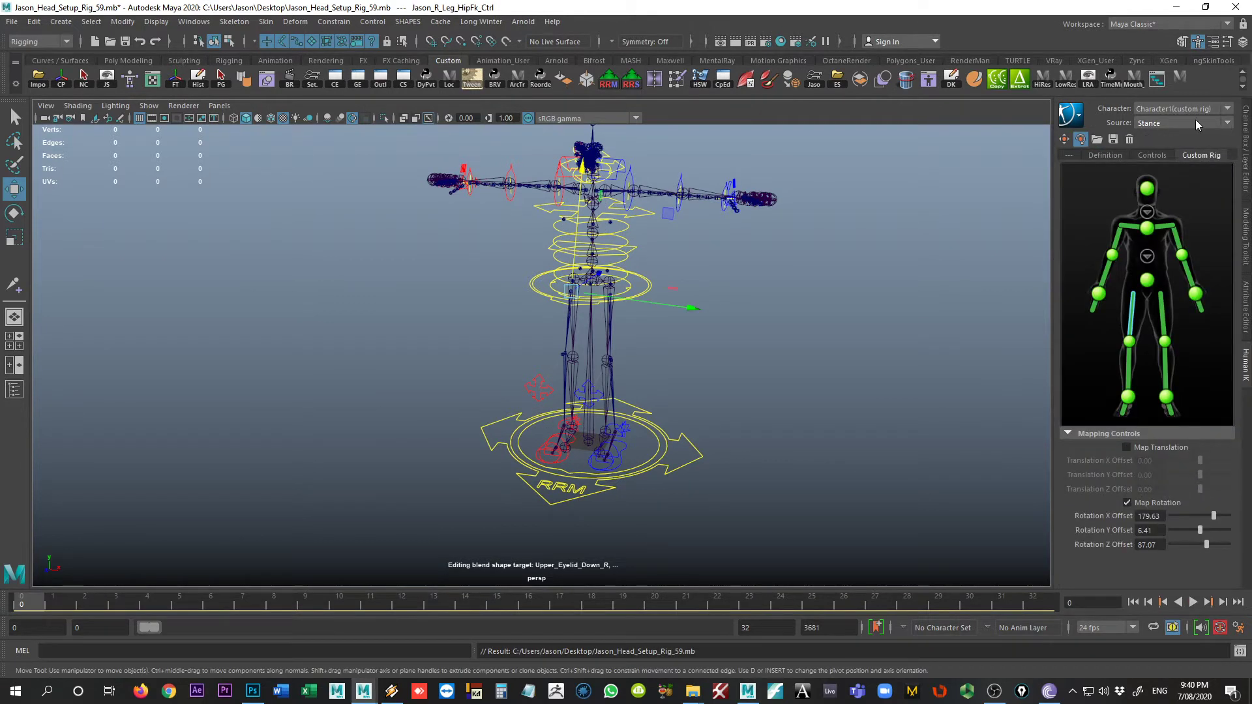
pyautogui.click(1097, 154)
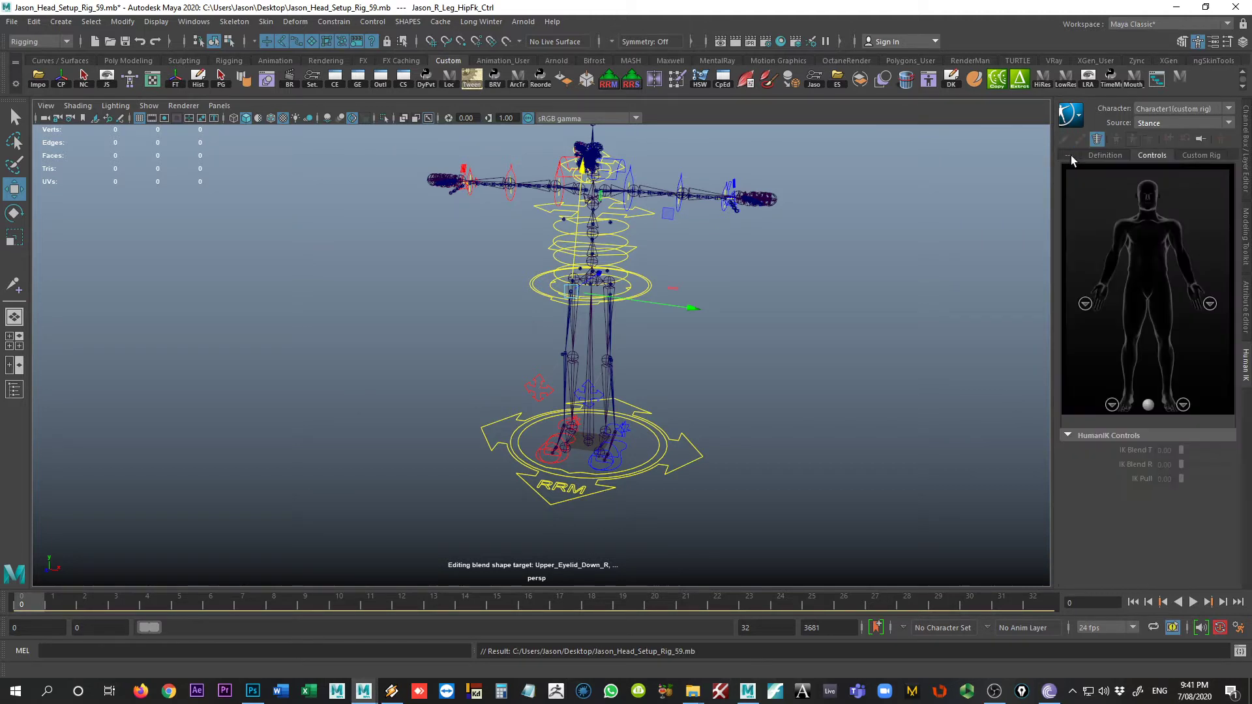
pyautogui.click(1105, 155)
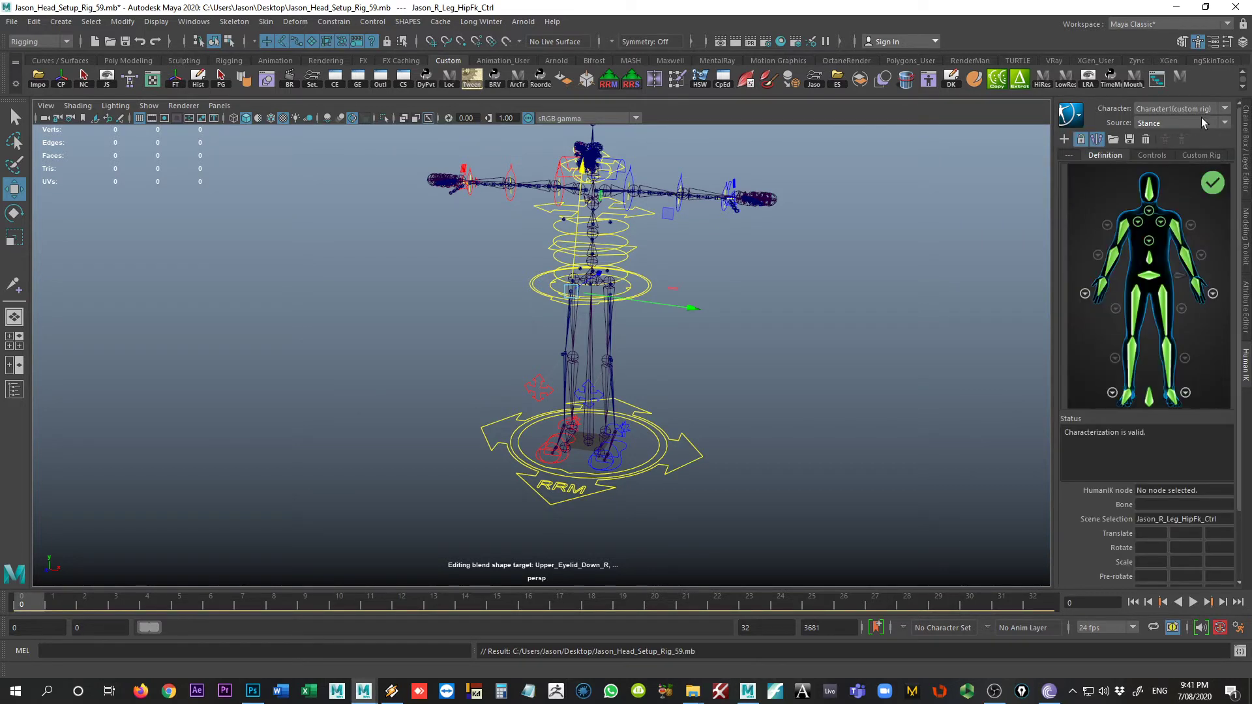
pyautogui.click(1203, 122)
pyautogui.click(1184, 133)
pyautogui.click(1197, 109)
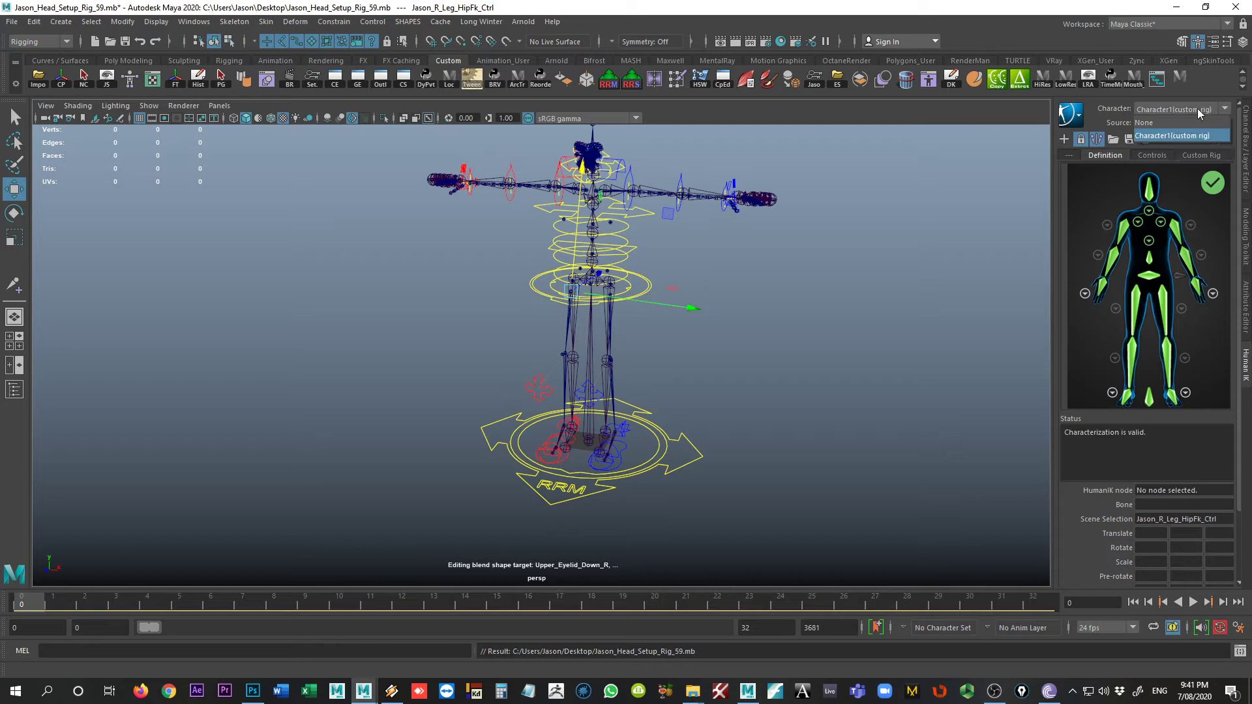
pyautogui.click(1174, 135)
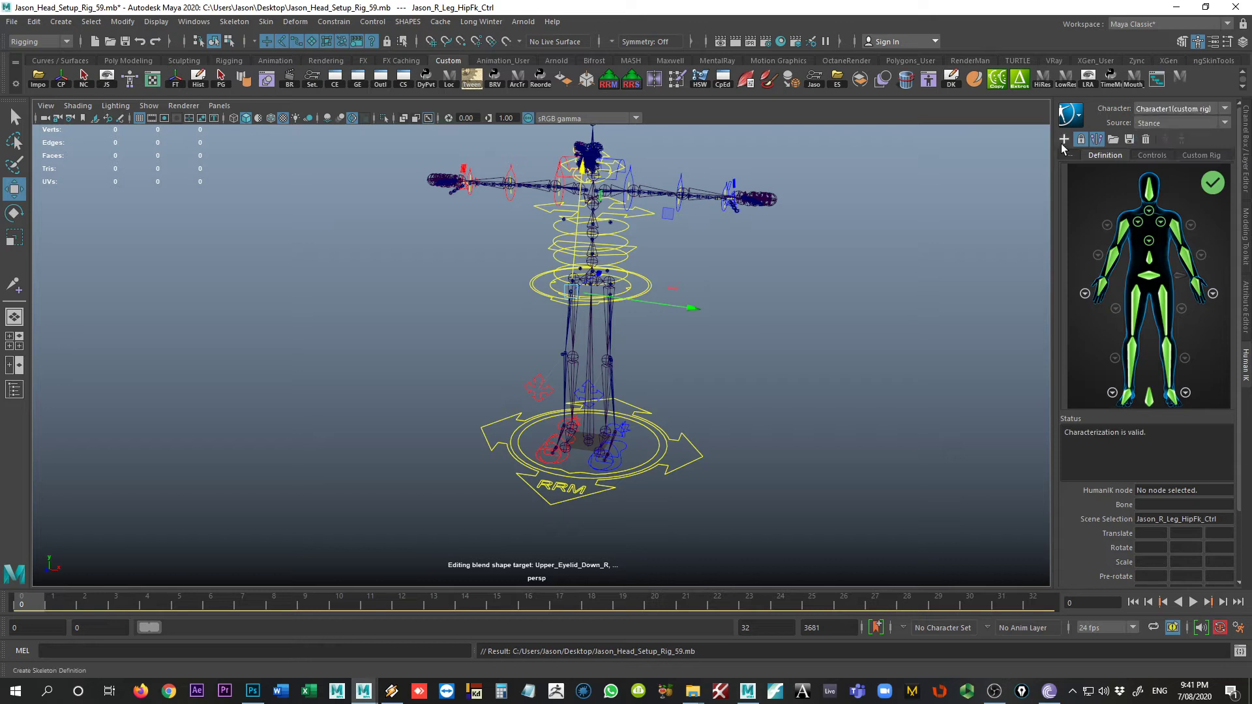